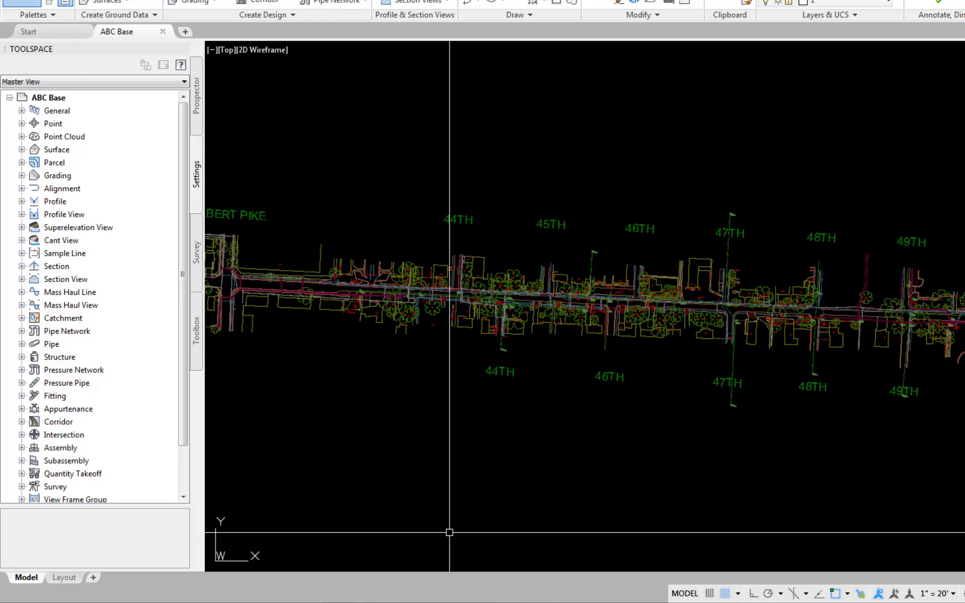
# In the ABC Base drawing settings, assign the Alignment object to layer C-ROAD-CL.
pyautogui.rightClick(59, 99)
pyautogui.click(87, 105)
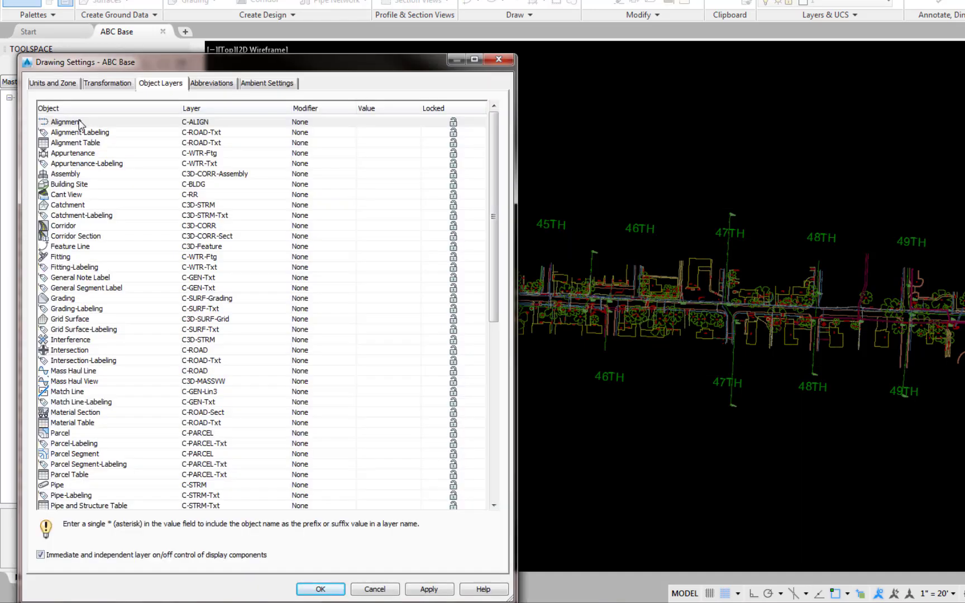
pyautogui.click(280, 123)
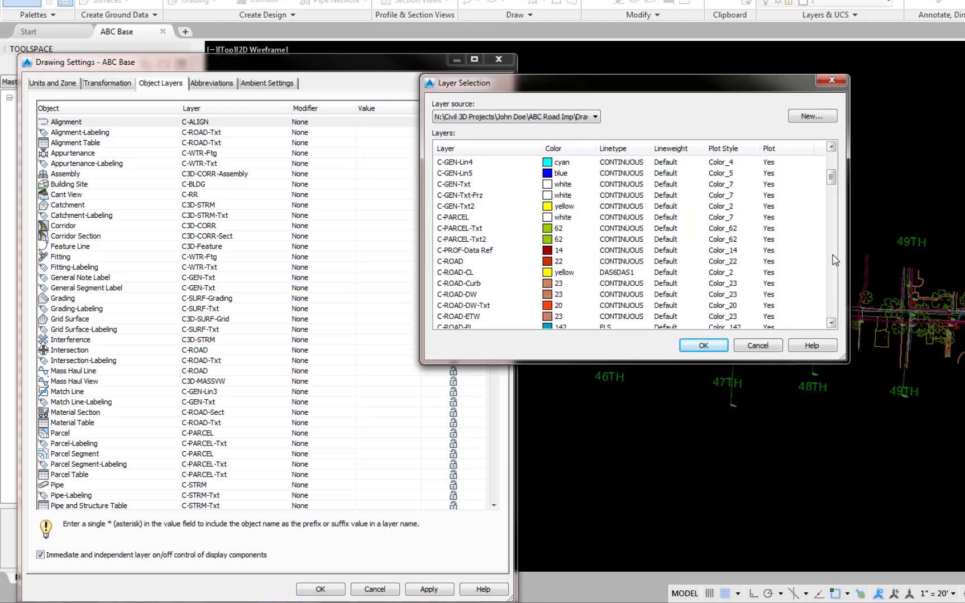
pyautogui.click(447, 272)
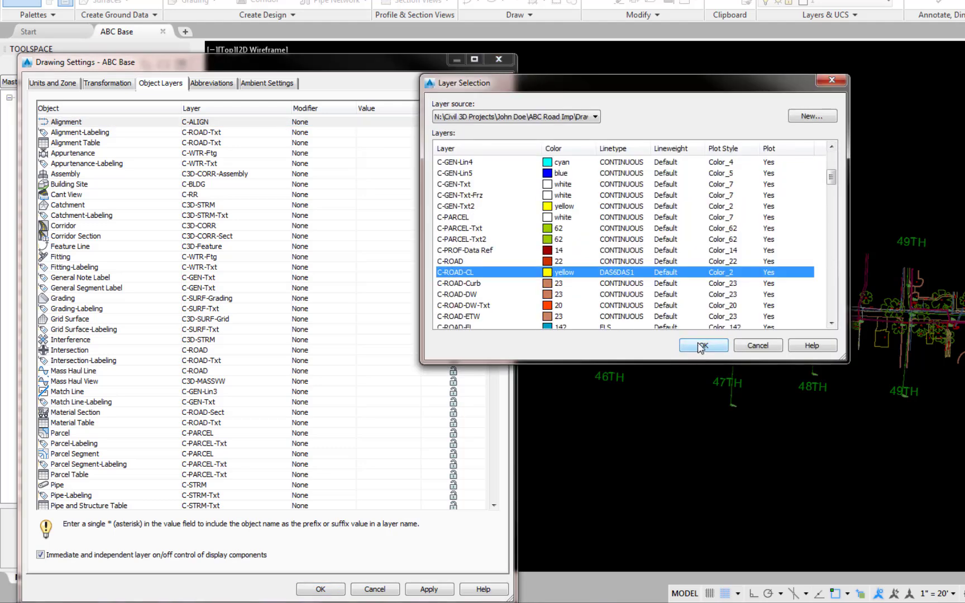
pyautogui.click(702, 346)
# Assign the Profile object to layer C-PROF-Data Ref and accept the drawing settings.
pyautogui.scroll(-10, 34, 253)
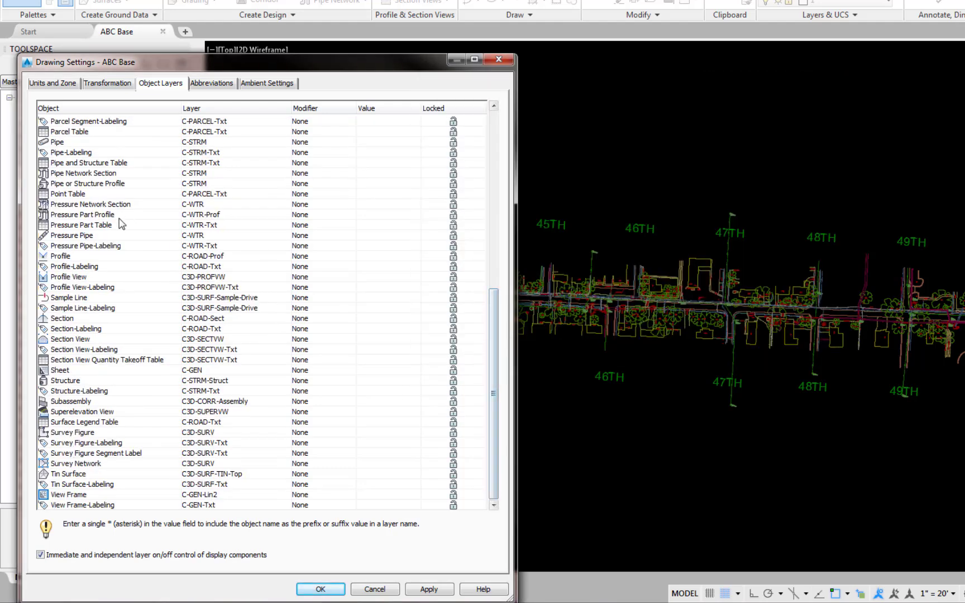
pyautogui.click(284, 257)
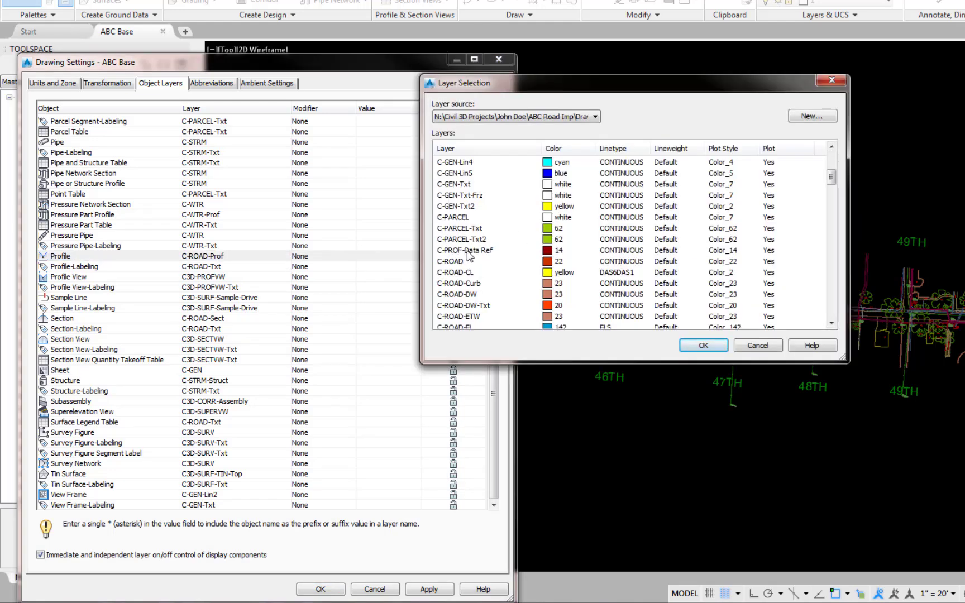
pyautogui.click(467, 251)
pyautogui.click(703, 346)
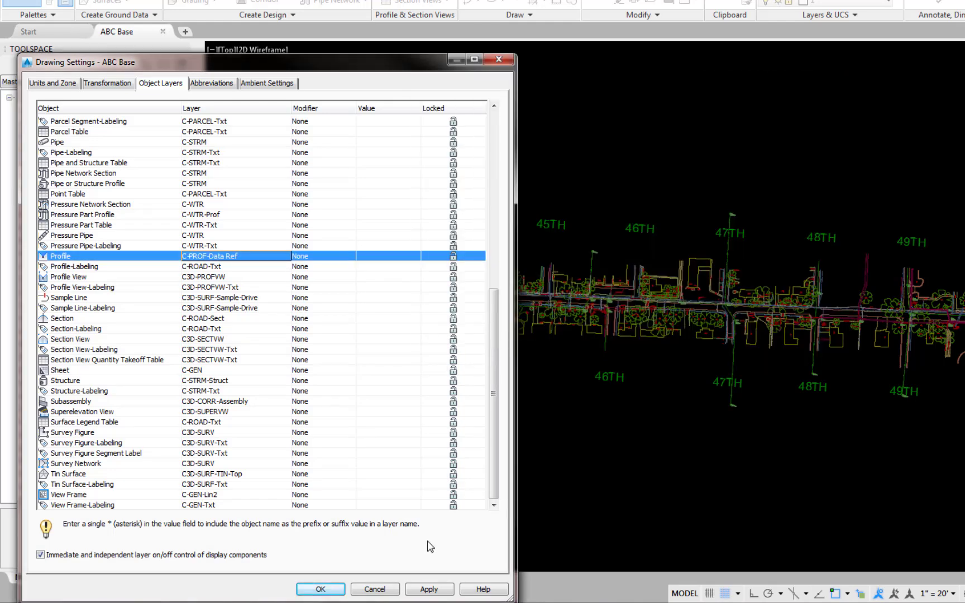
pyautogui.click(336, 590)
# In the Alignment feature settings, set the default alignment style to C Align wo-Marker.
pyautogui.rightClick(65, 193)
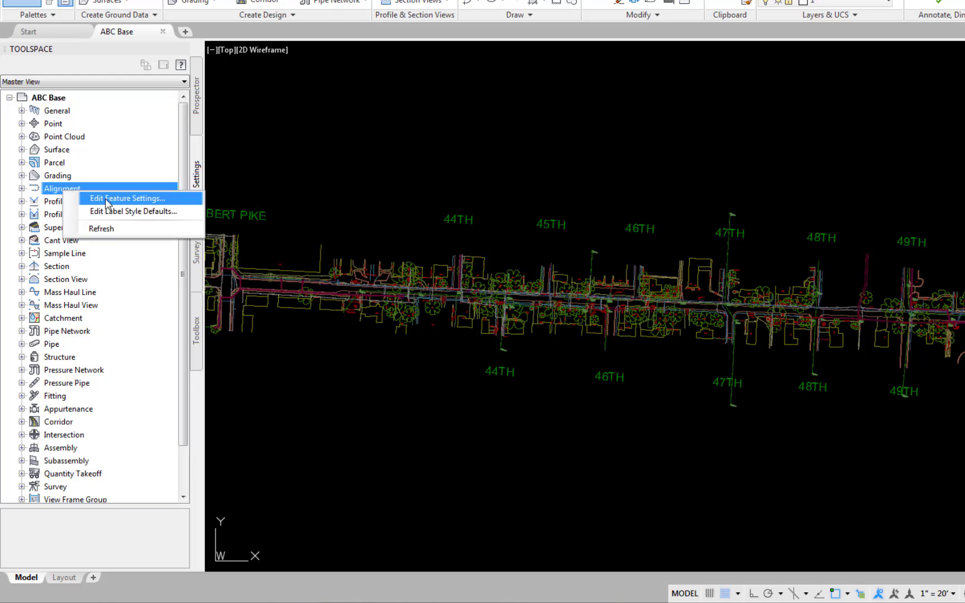
pyautogui.click(108, 201)
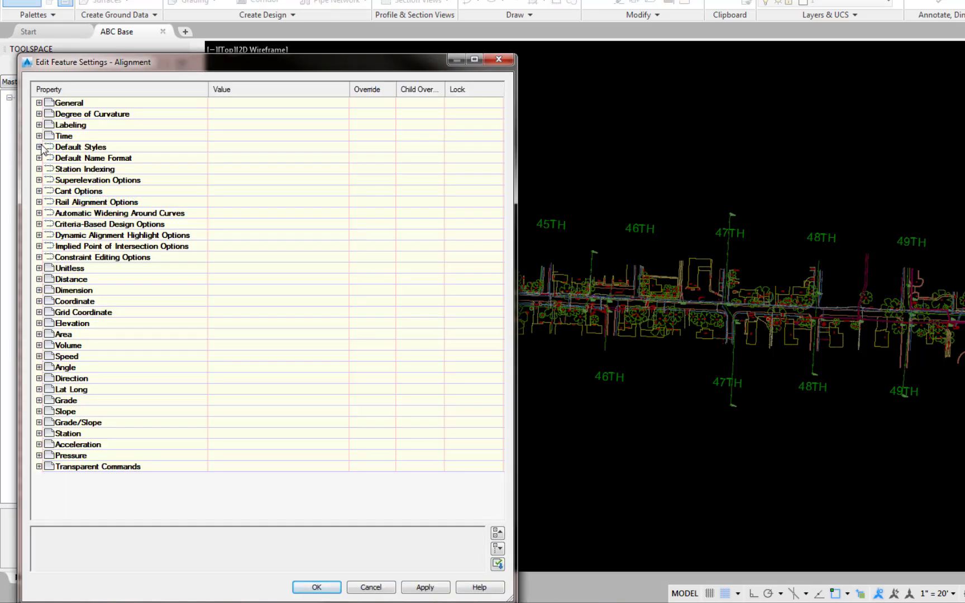
pyautogui.click(39, 147)
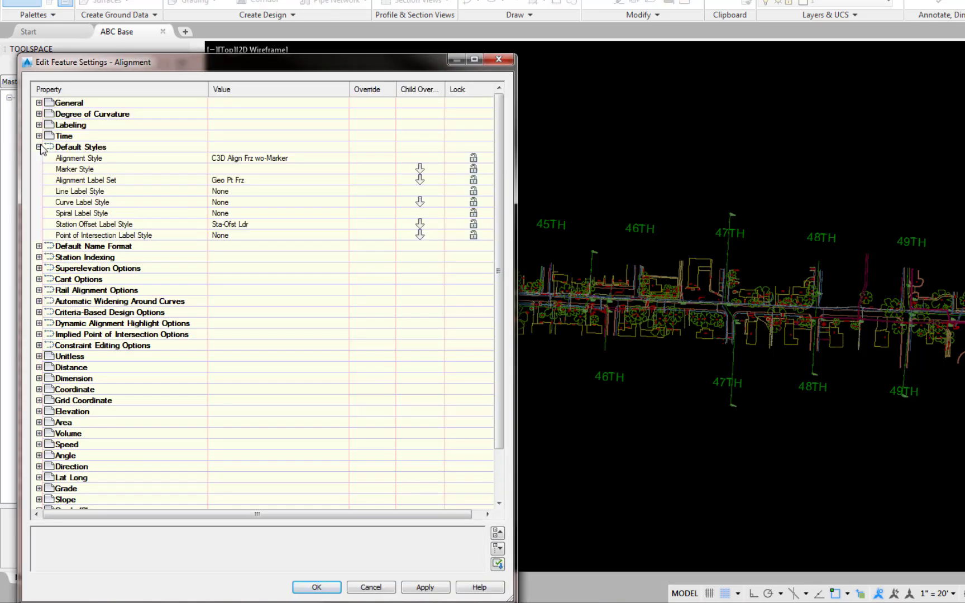
pyautogui.click(338, 158)
pyautogui.click(342, 158)
pyautogui.click(698, 378)
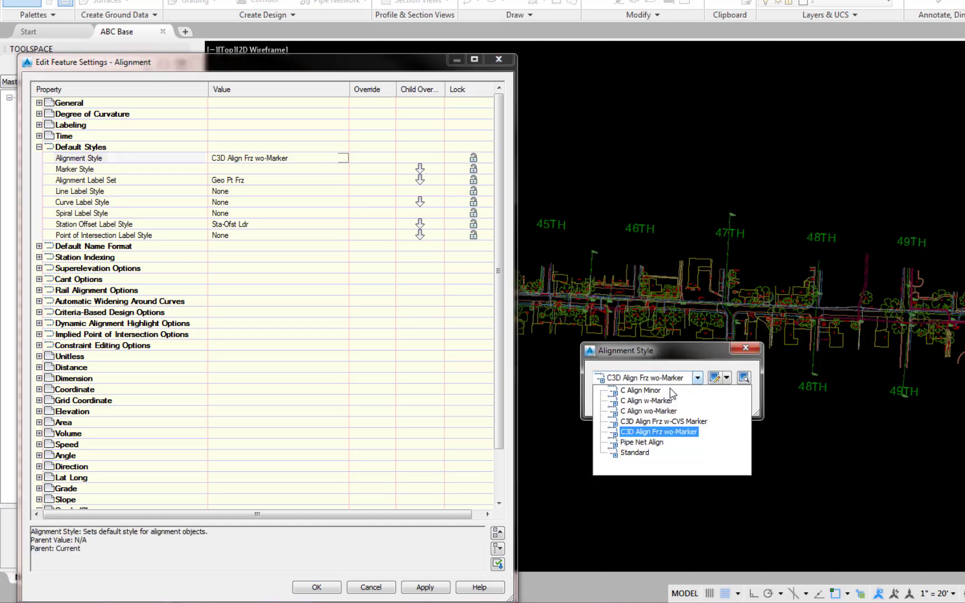
pyautogui.click(650, 412)
pyautogui.click(614, 402)
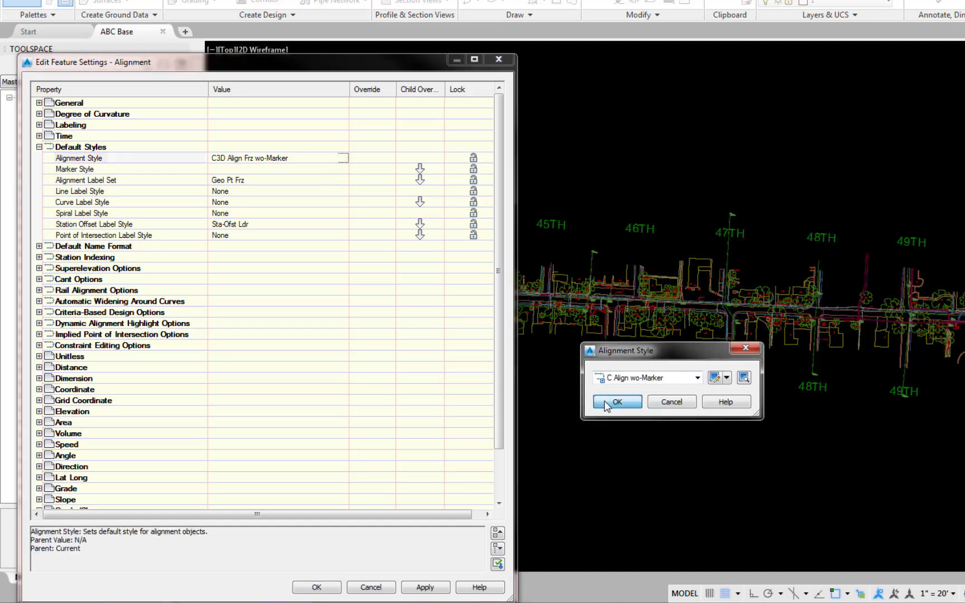
# Set the default alignment label set to Sta Tic w-Label and accept the Alignment feature settings.
pyautogui.click(339, 180)
pyautogui.click(343, 180)
pyautogui.click(698, 377)
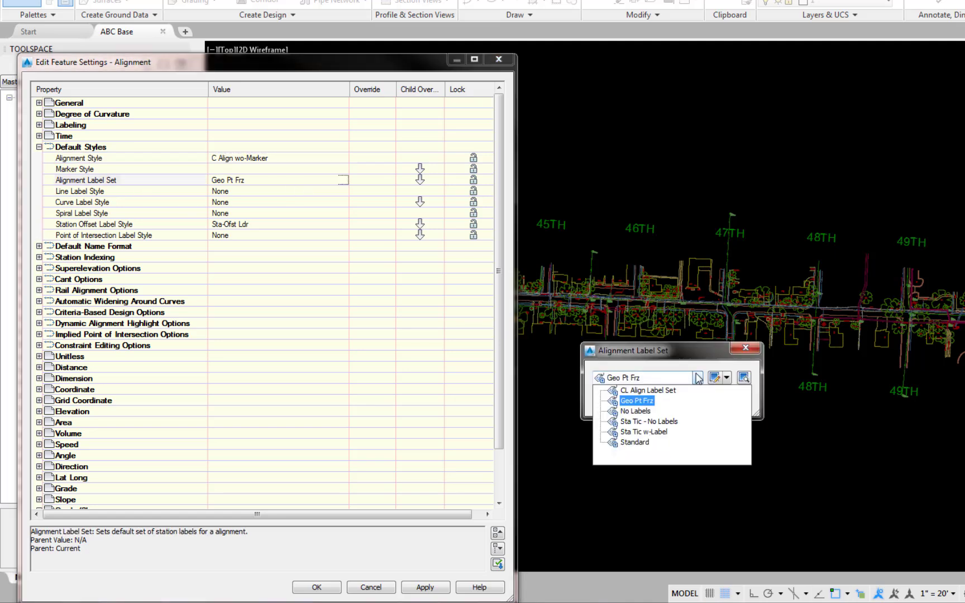
pyautogui.click(648, 432)
pyautogui.click(618, 402)
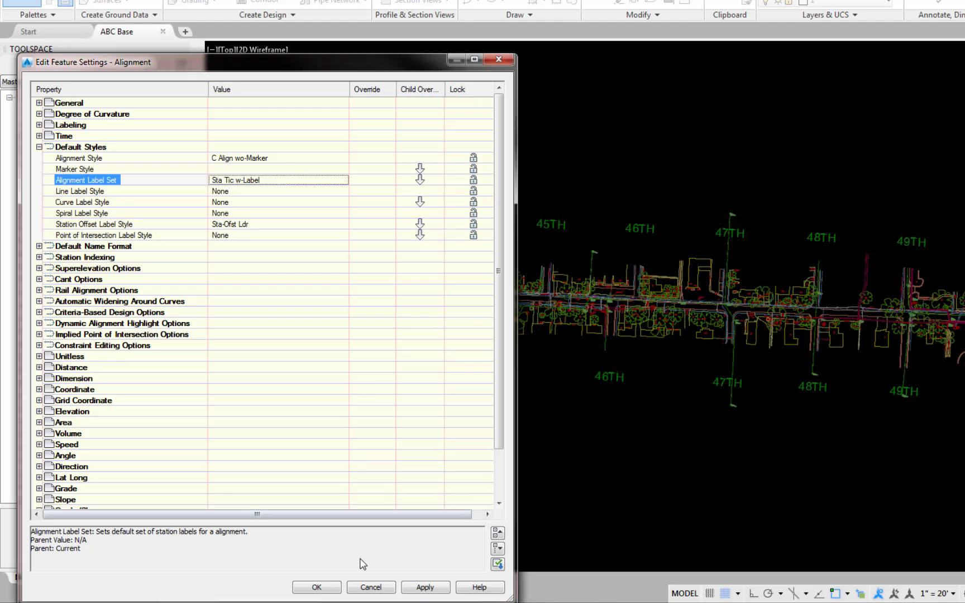
pyautogui.click(316, 587)
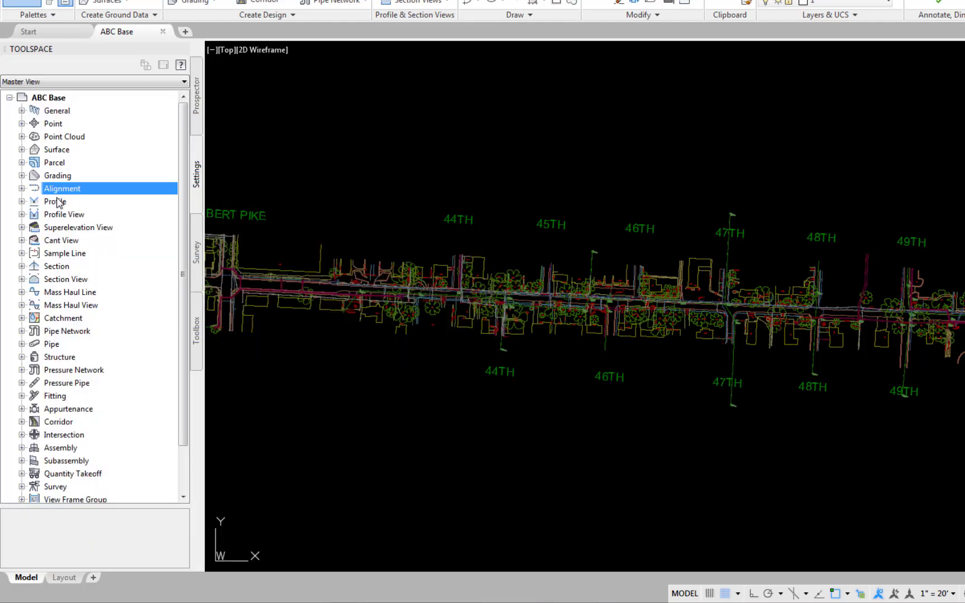
# In the Profile feature settings, choose Prof No Labels Set as the default profile label set.
pyautogui.rightClick(56, 201)
pyautogui.click(99, 208)
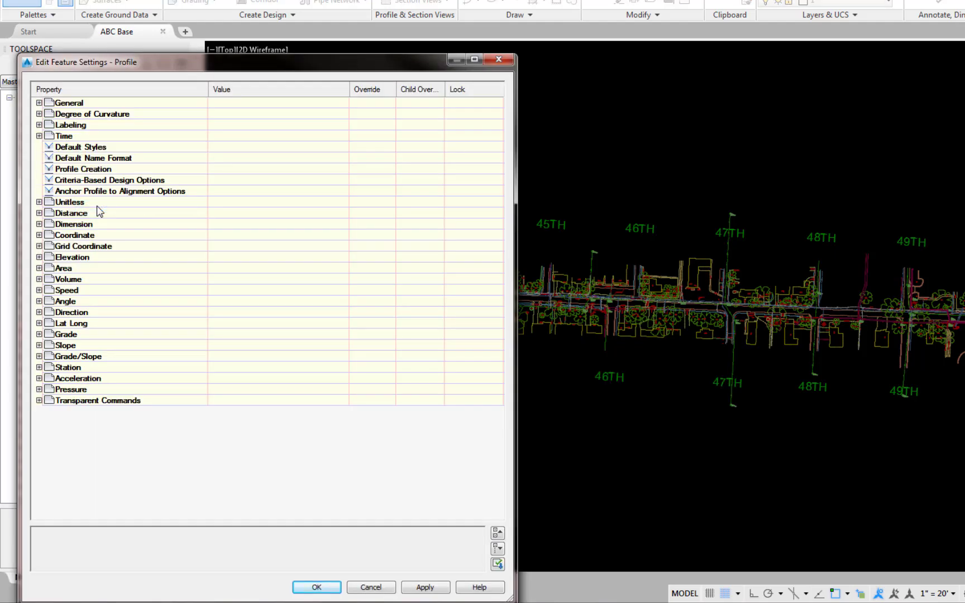
pyautogui.click(39, 147)
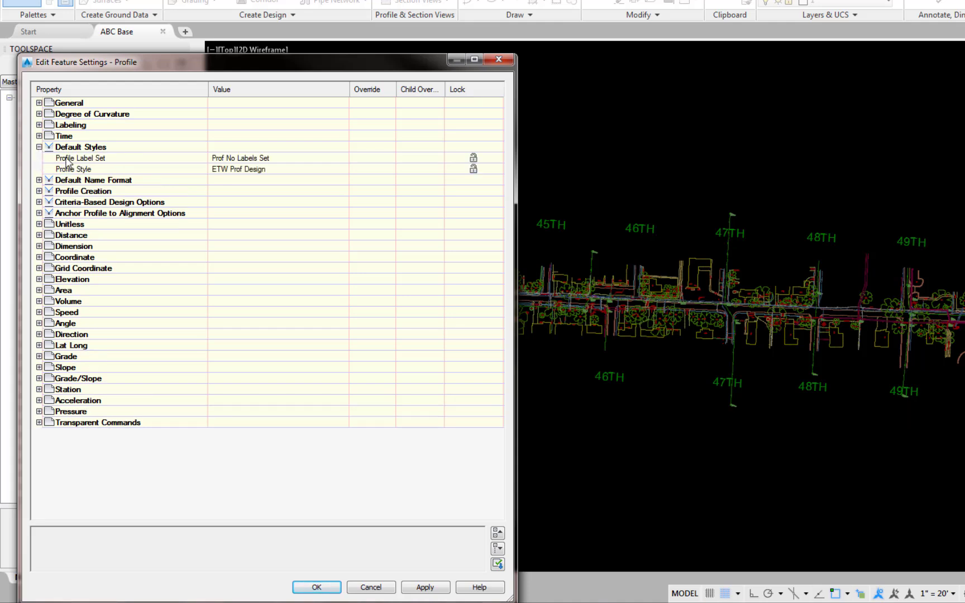
pyautogui.click(335, 158)
pyautogui.click(344, 158)
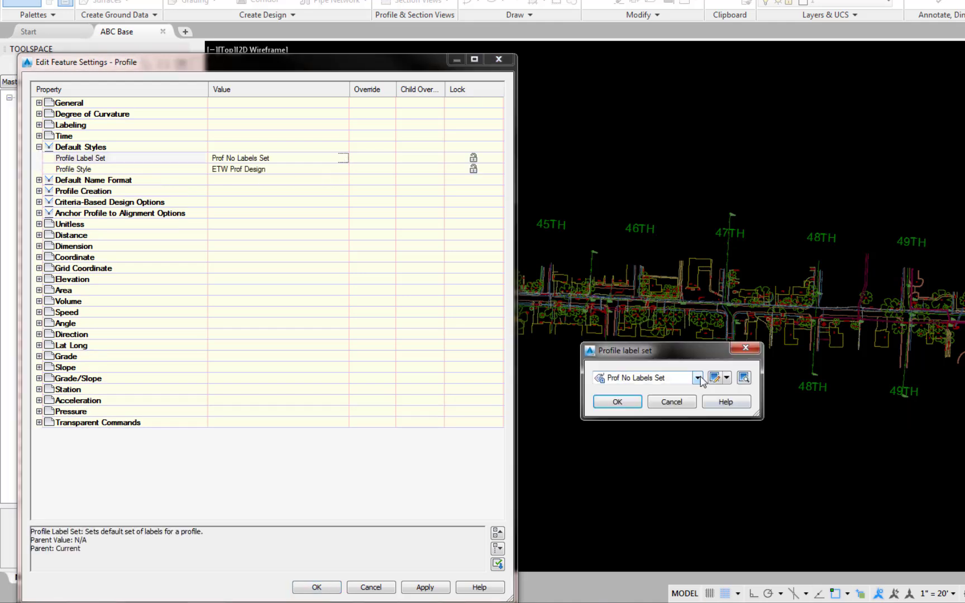
pyautogui.click(698, 378)
pyautogui.click(676, 416)
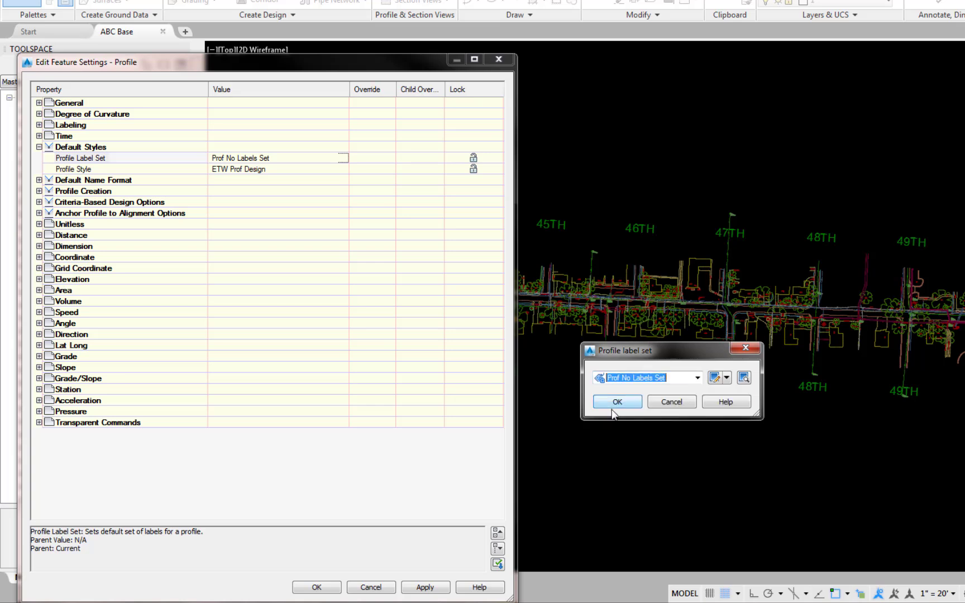
pyautogui.click(617, 402)
# Set the default profile style to Prof Data Ref and accept the Profile feature settings.
pyautogui.click(110, 169)
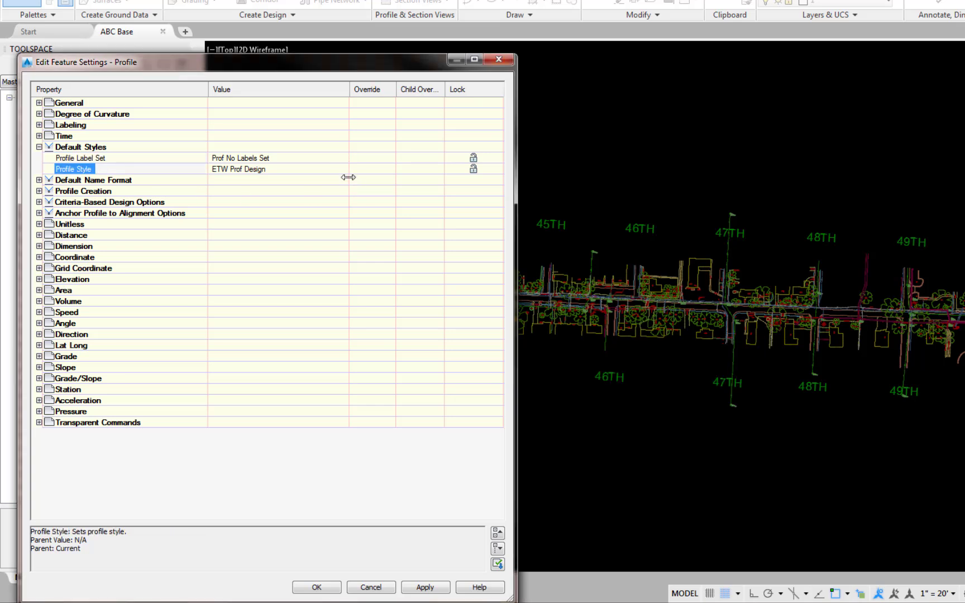
pyautogui.click(344, 169)
pyautogui.click(698, 378)
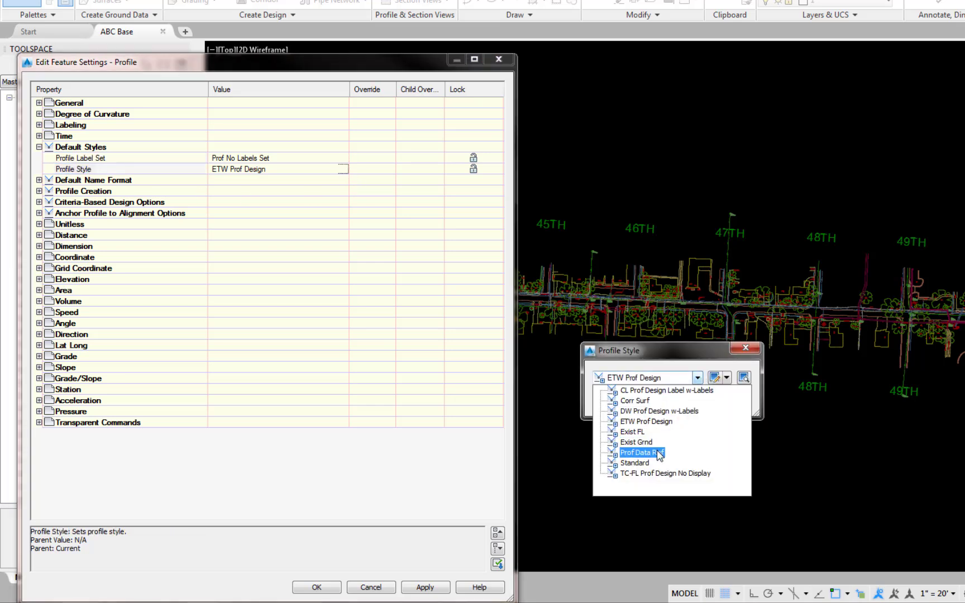
pyautogui.click(657, 451)
pyautogui.click(625, 406)
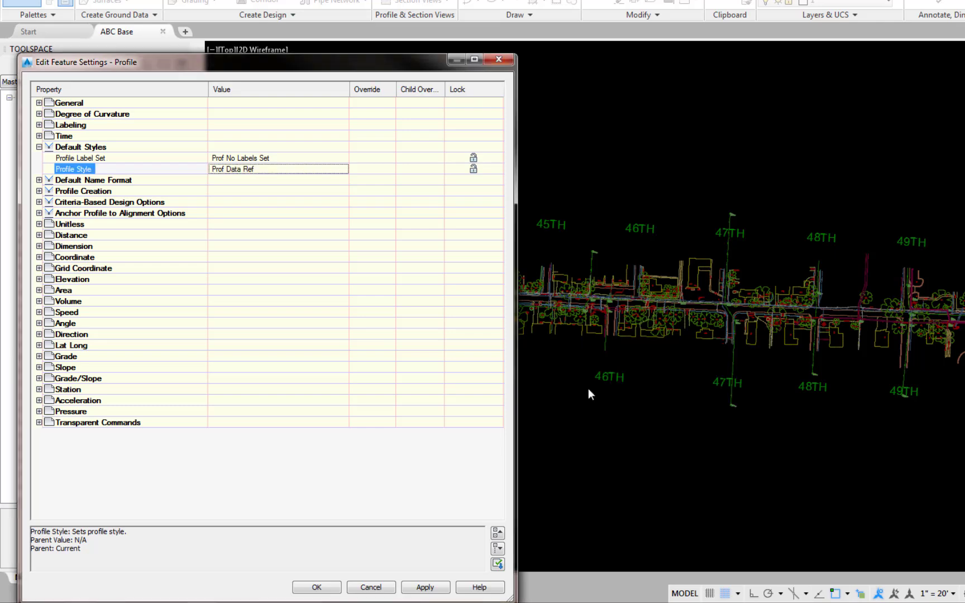
pyautogui.click(317, 587)
# In the Profile View feature settings, set the default profile view style to 20H:5V - CL.
pyautogui.rightClick(54, 215)
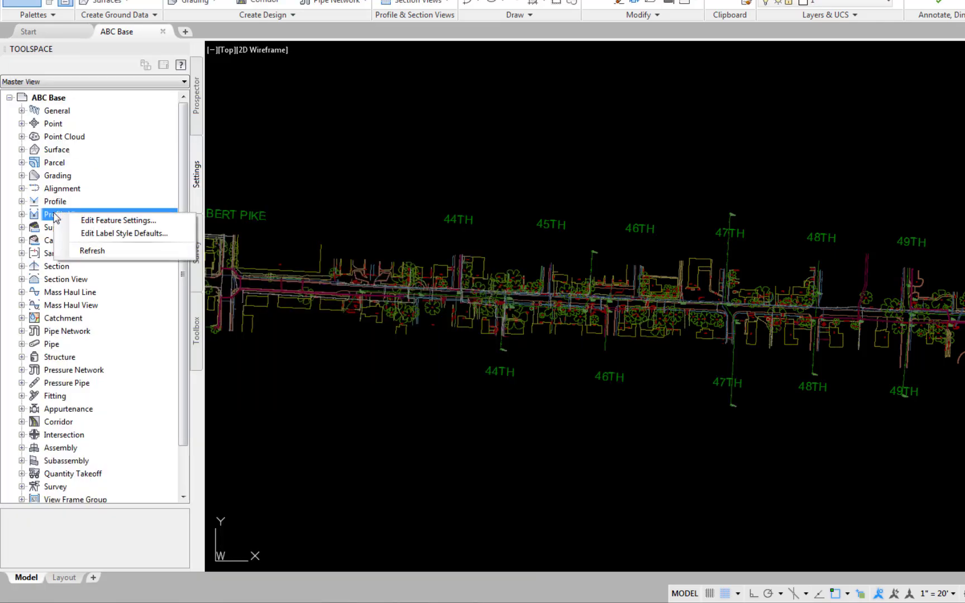
pyautogui.click(85, 221)
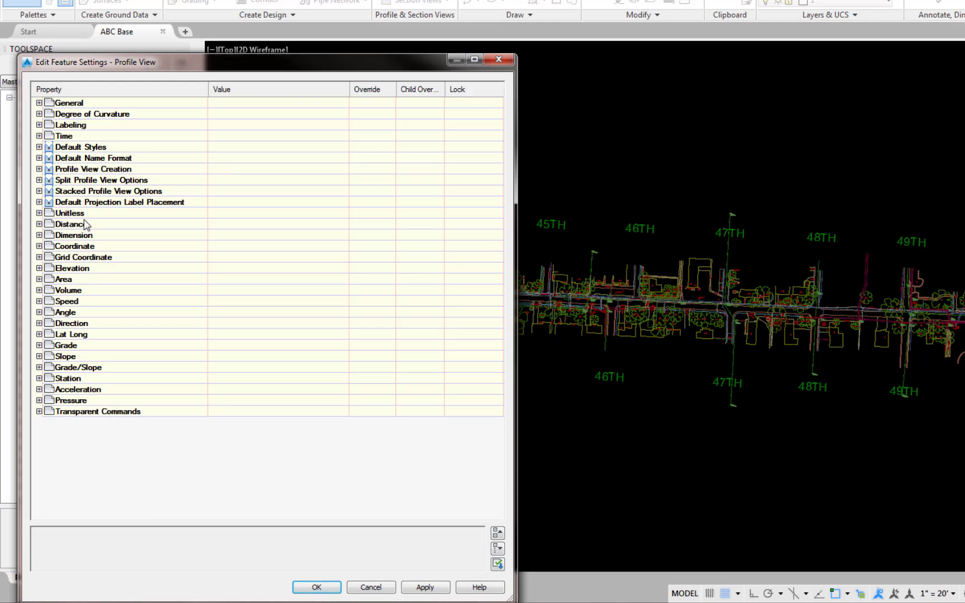
pyautogui.click(39, 147)
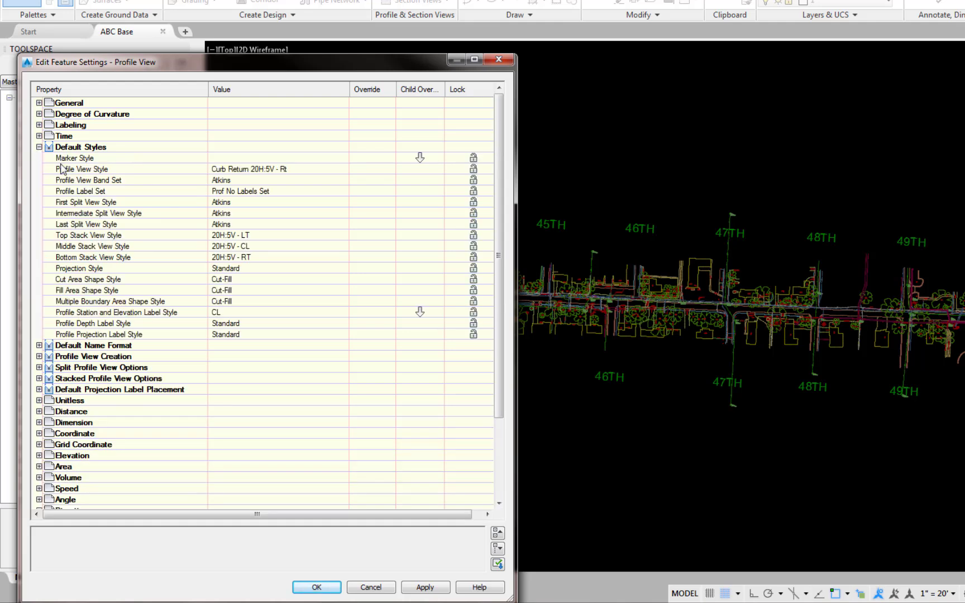
pyautogui.click(345, 169)
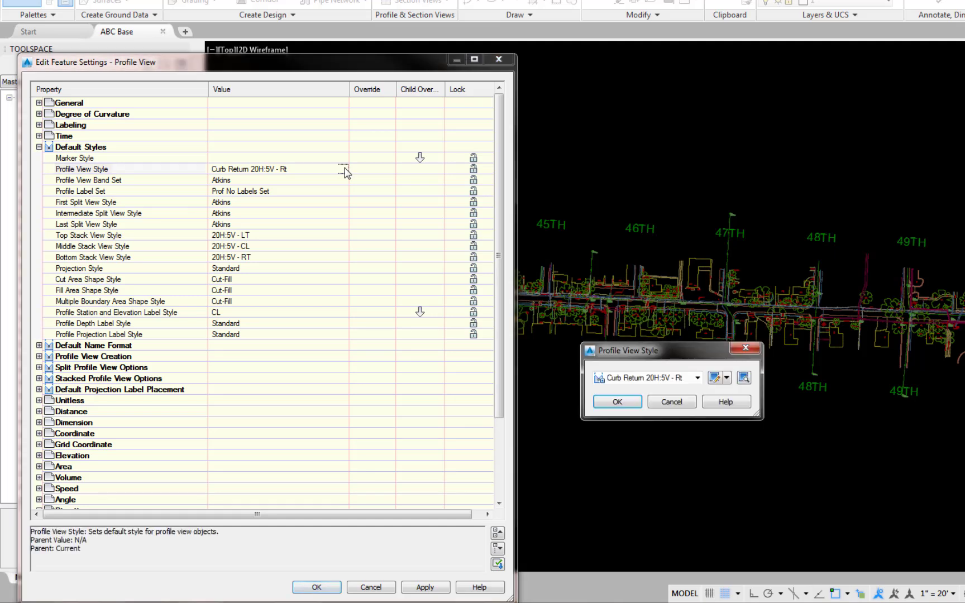
pyautogui.click(698, 378)
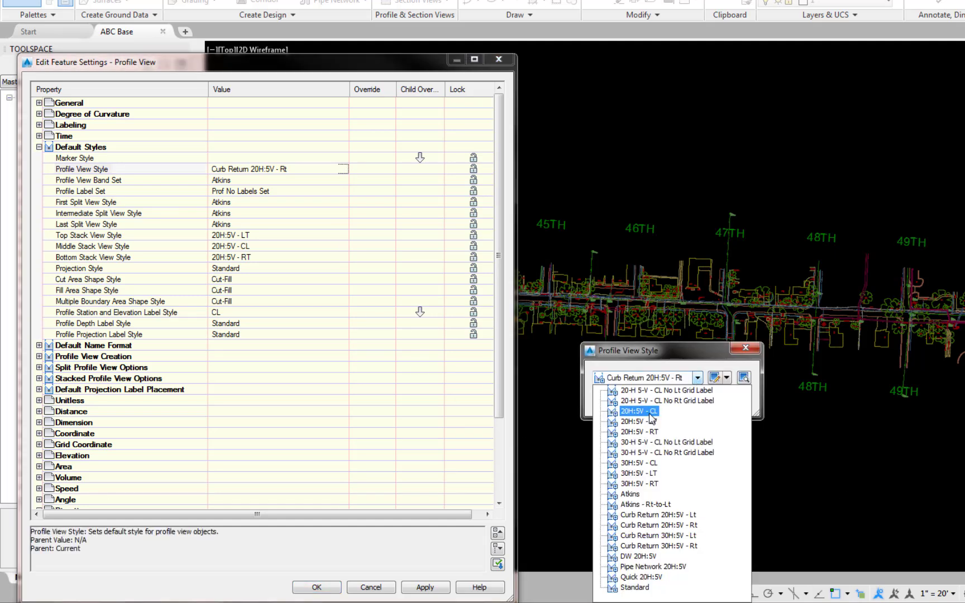
pyautogui.click(634, 411)
pyautogui.click(621, 404)
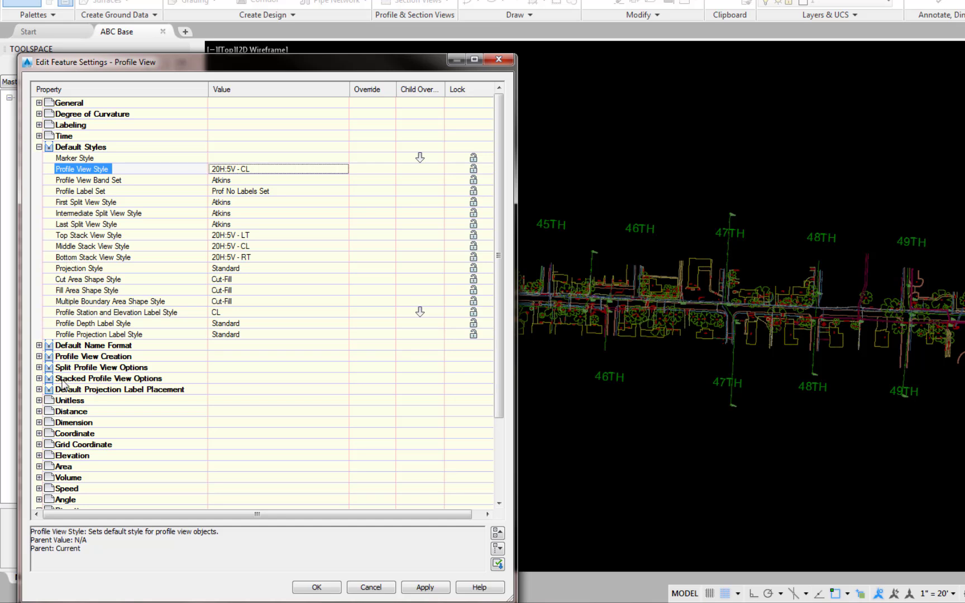
# Set Stacked Views to Yes in the stacked profile view options and accept the Profile View feature settings.
pyautogui.click(39, 379)
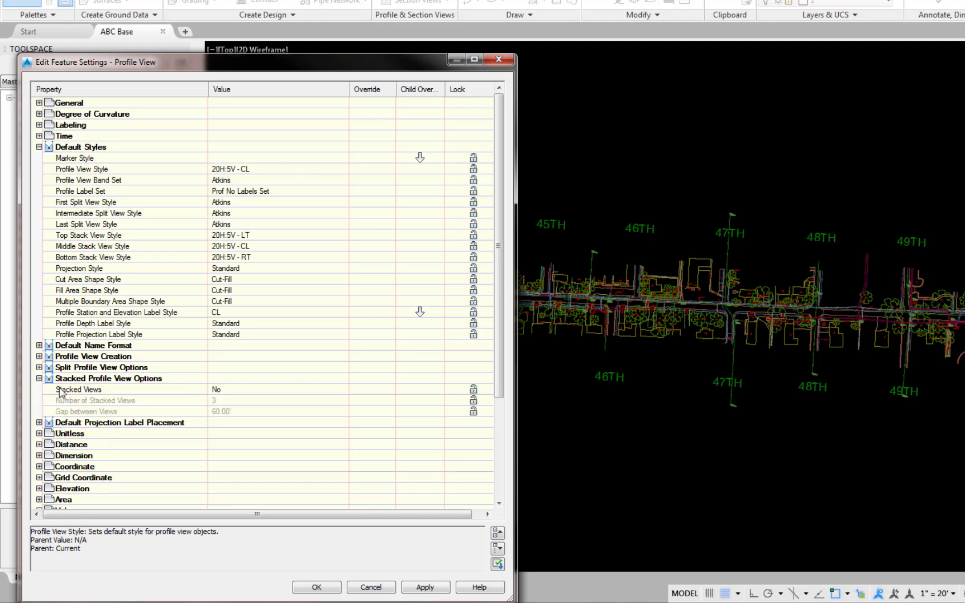
pyautogui.click(330, 391)
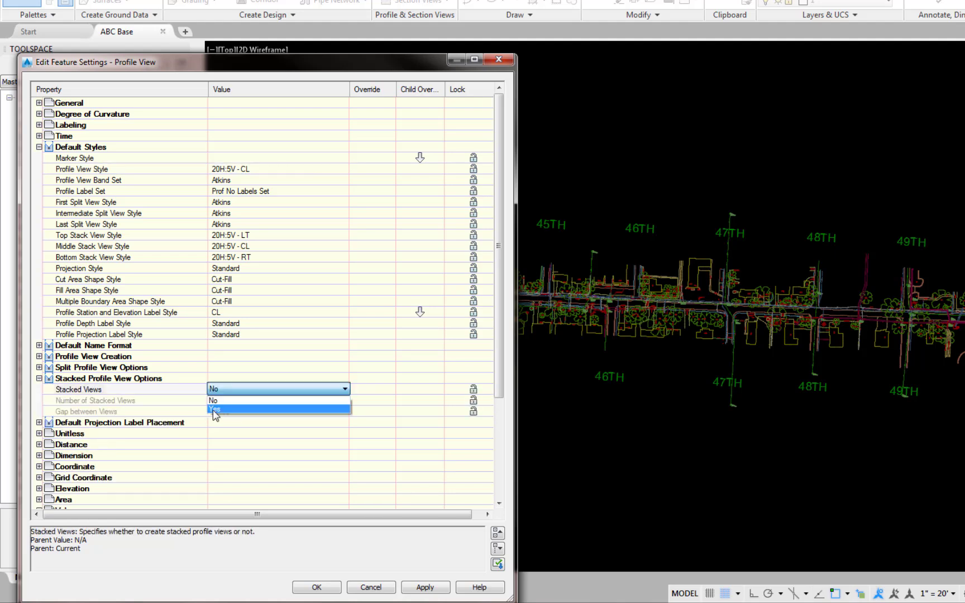
pyautogui.click(215, 409)
pyautogui.click(313, 588)
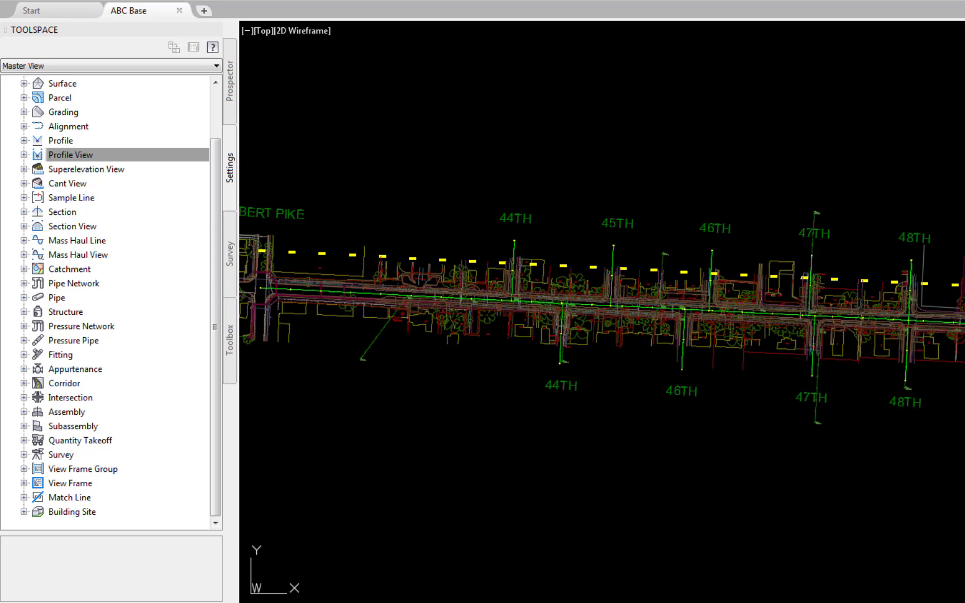
# Start a surface reference from the Kin Top Surface data shortcut and assign it to layer C3D-SURF-TOP.
pyautogui.click(229, 81)
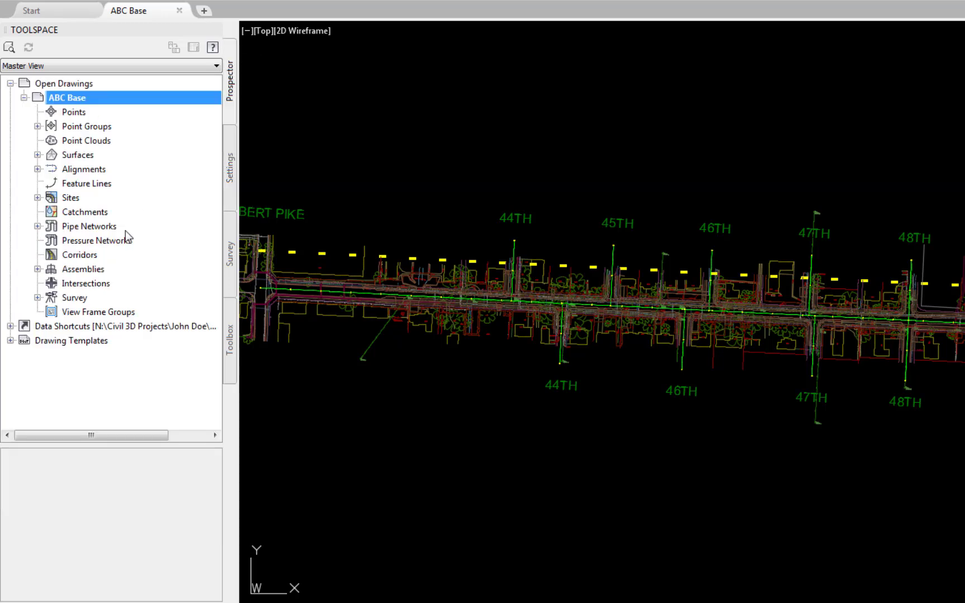
pyautogui.click(10, 326)
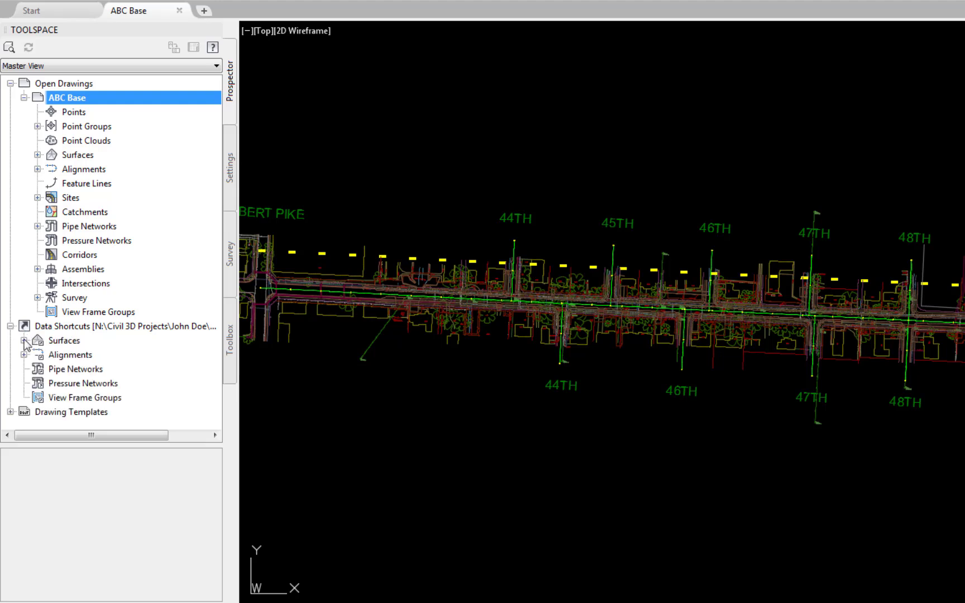
pyautogui.click(24, 340)
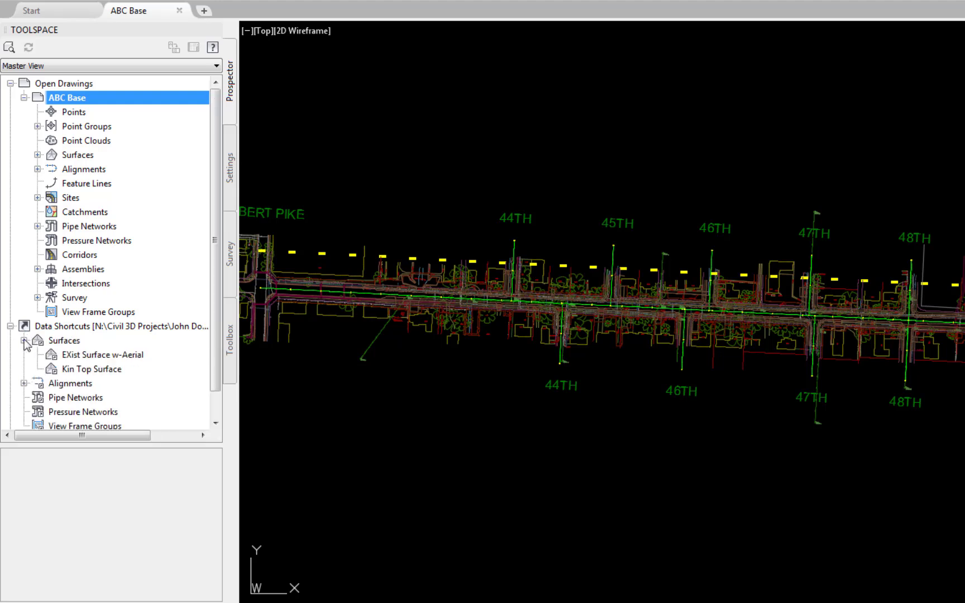
pyautogui.rightClick(109, 369)
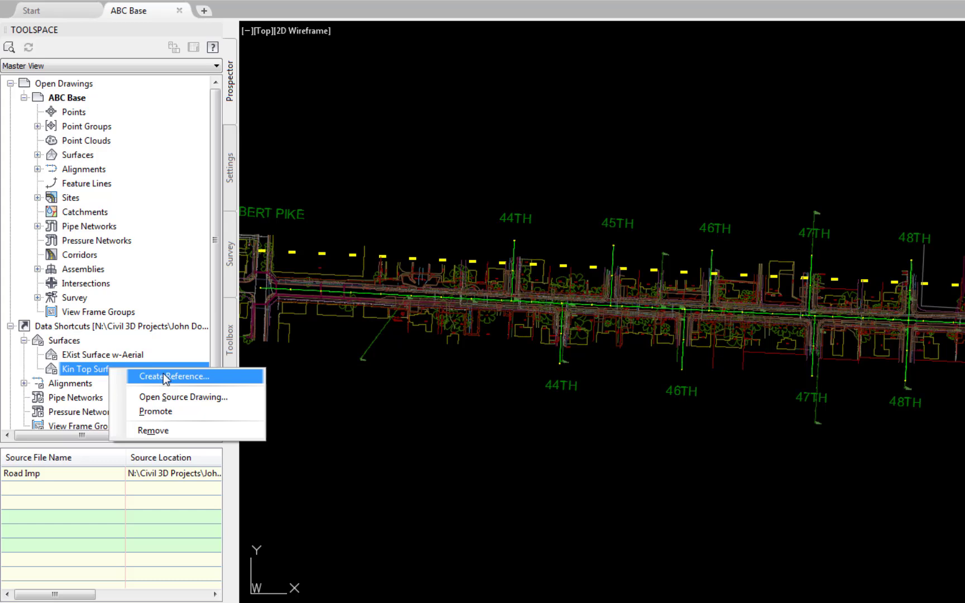
pyautogui.click(163, 375)
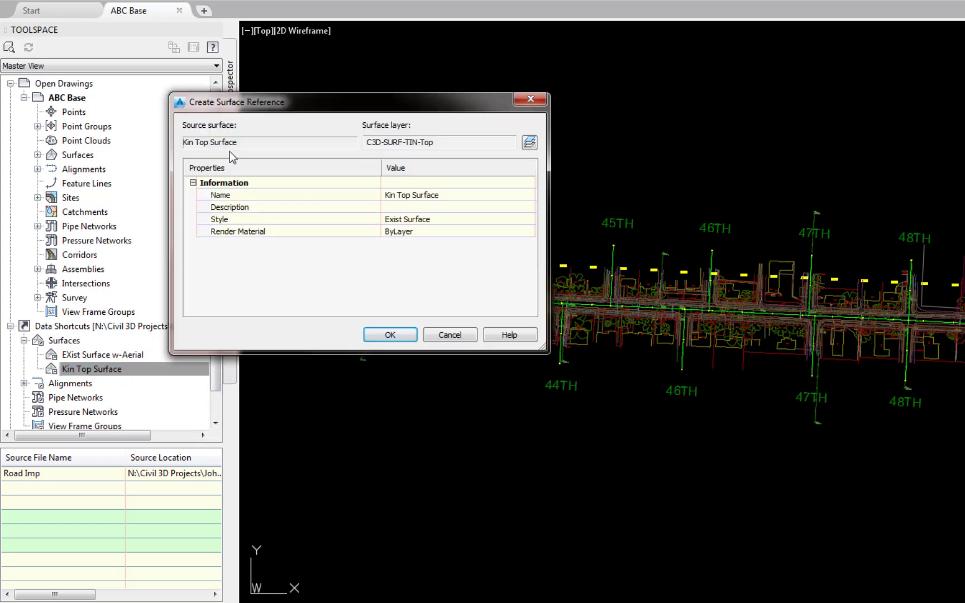
pyautogui.click(530, 144)
pyautogui.click(819, 402)
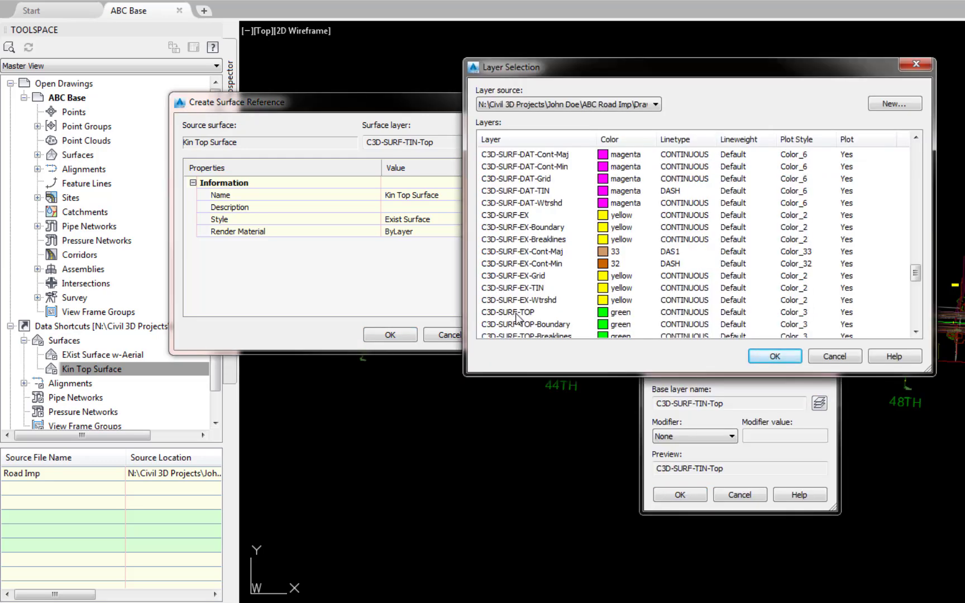
pyautogui.click(517, 312)
pyautogui.click(774, 357)
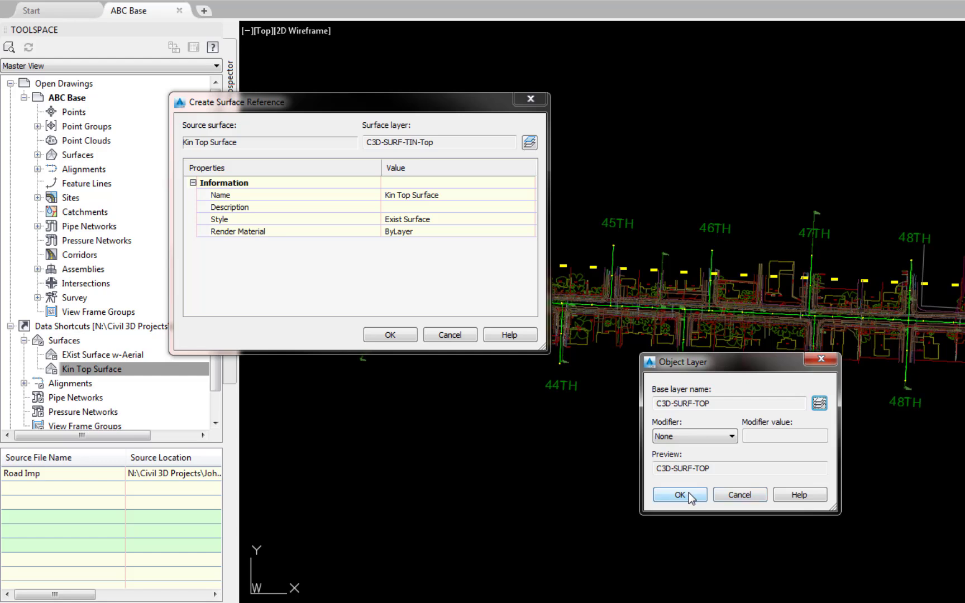
pyautogui.click(689, 493)
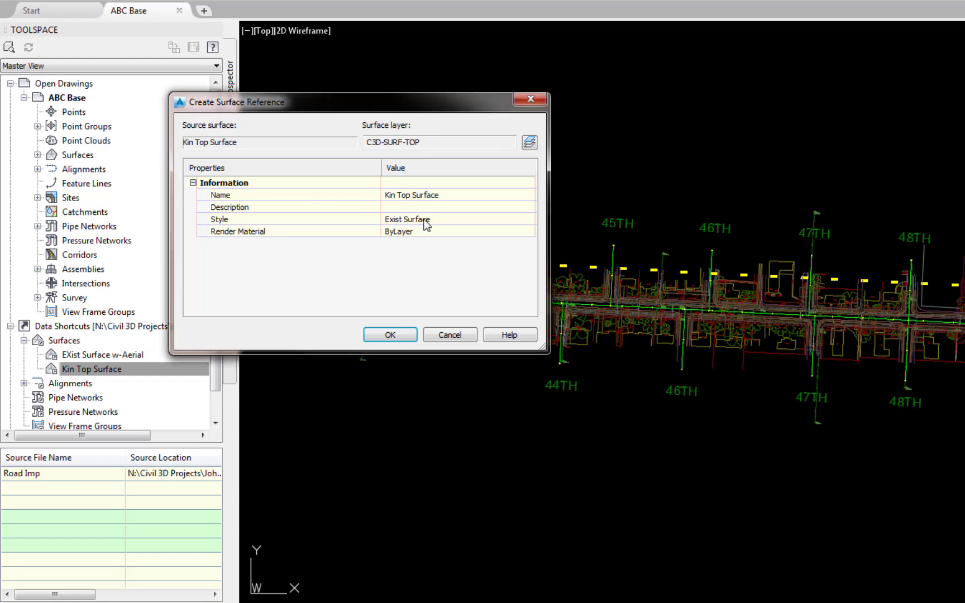
# Set the Kin Top Surface reference's style to Top Surface and create the reference.
pyautogui.click(529, 219)
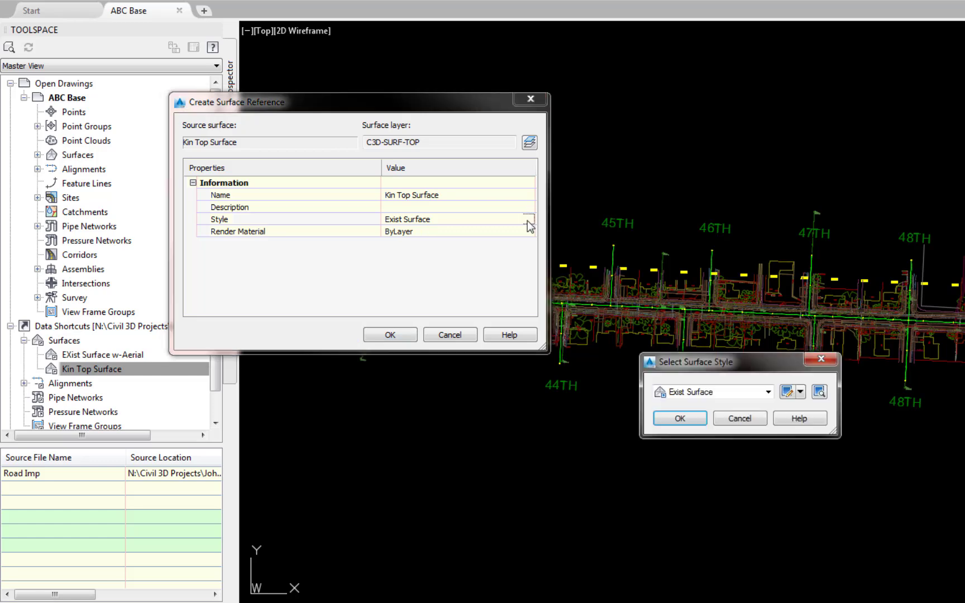
pyautogui.click(769, 392)
pyautogui.click(705, 440)
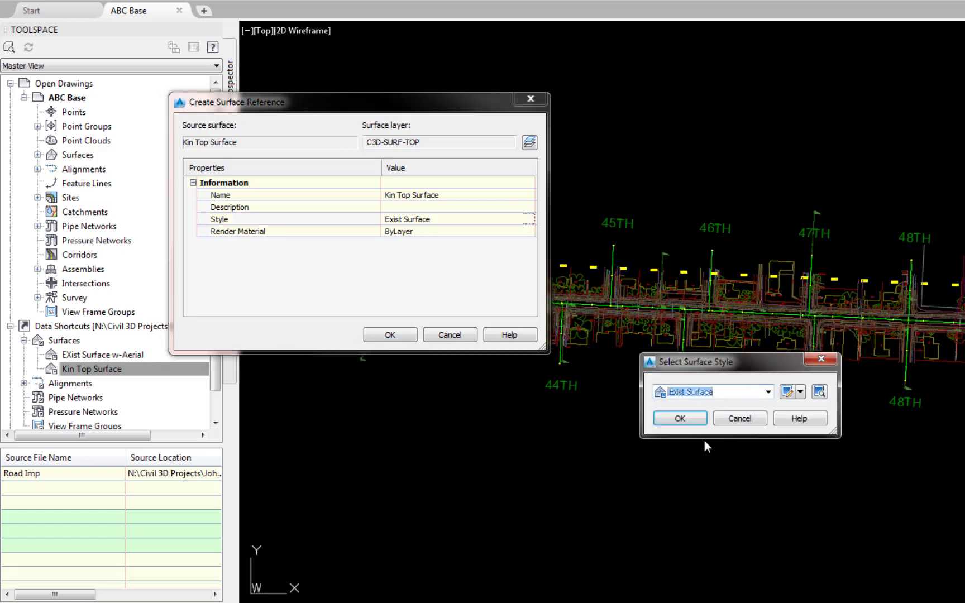
pyautogui.click(679, 416)
pyautogui.click(389, 335)
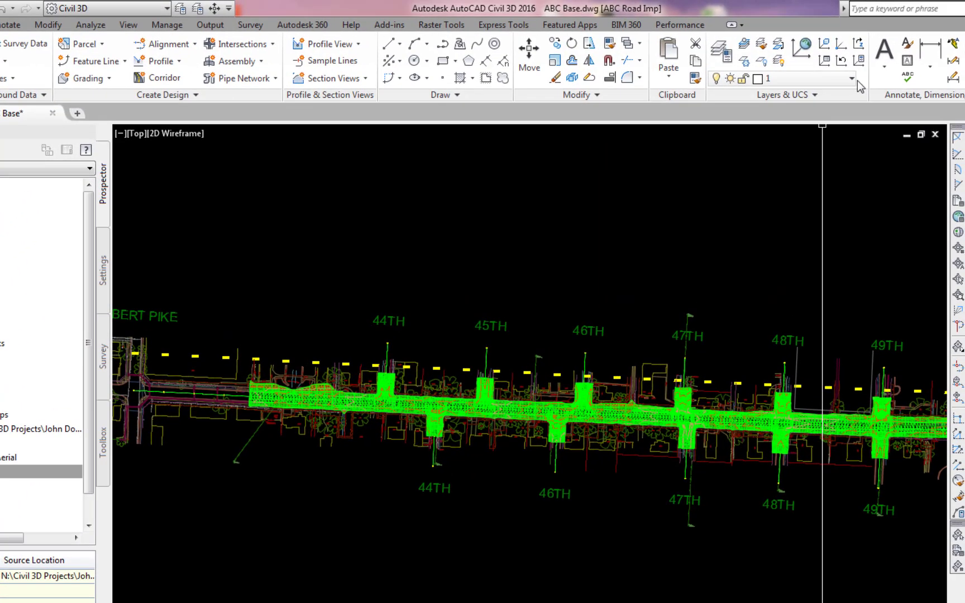
# Freeze the C3D-SURF-TOP layer and close the layer manager.
pyautogui.click(721, 51)
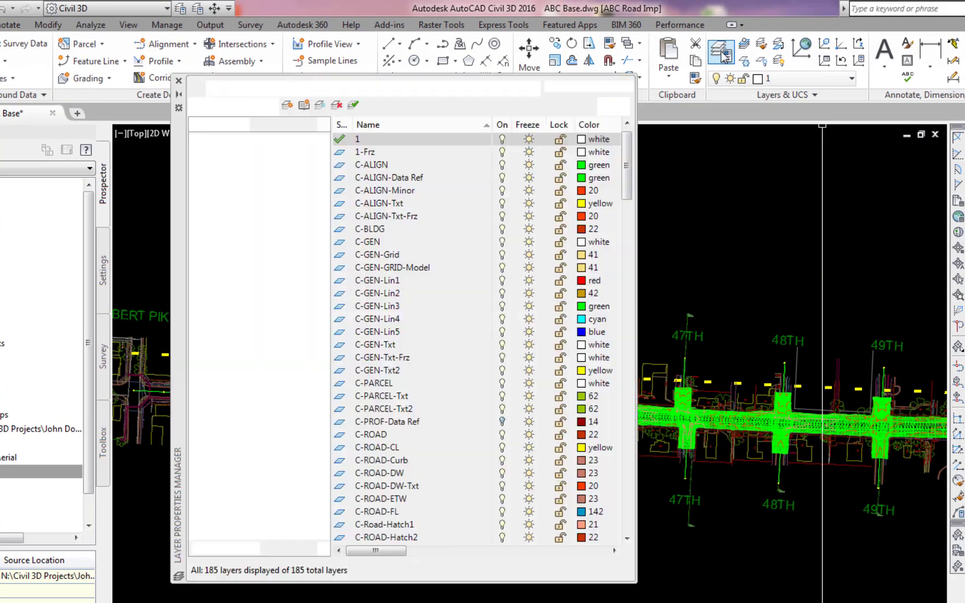
pyautogui.scroll(-20, 434, 397)
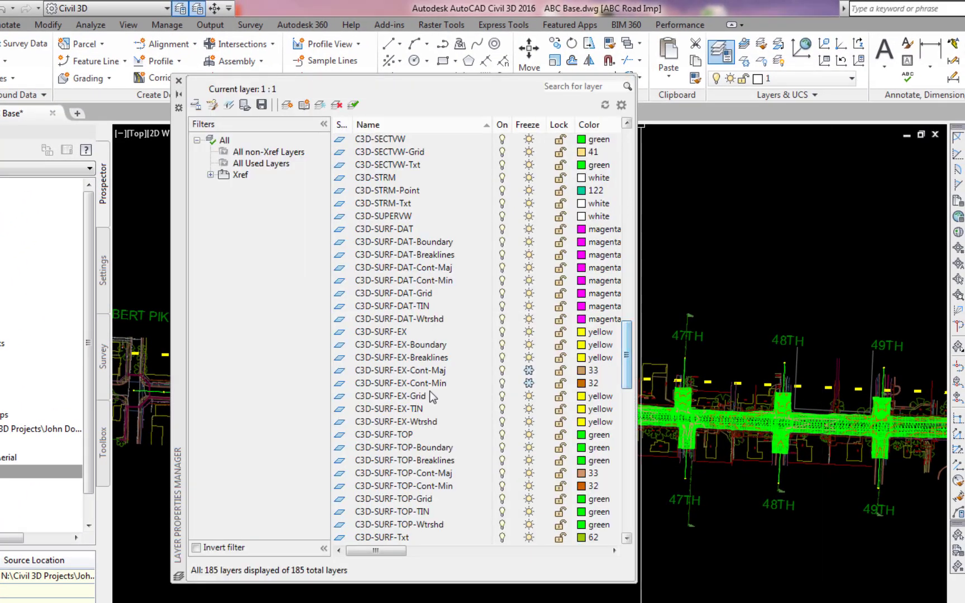
pyautogui.click(529, 434)
pyautogui.click(179, 82)
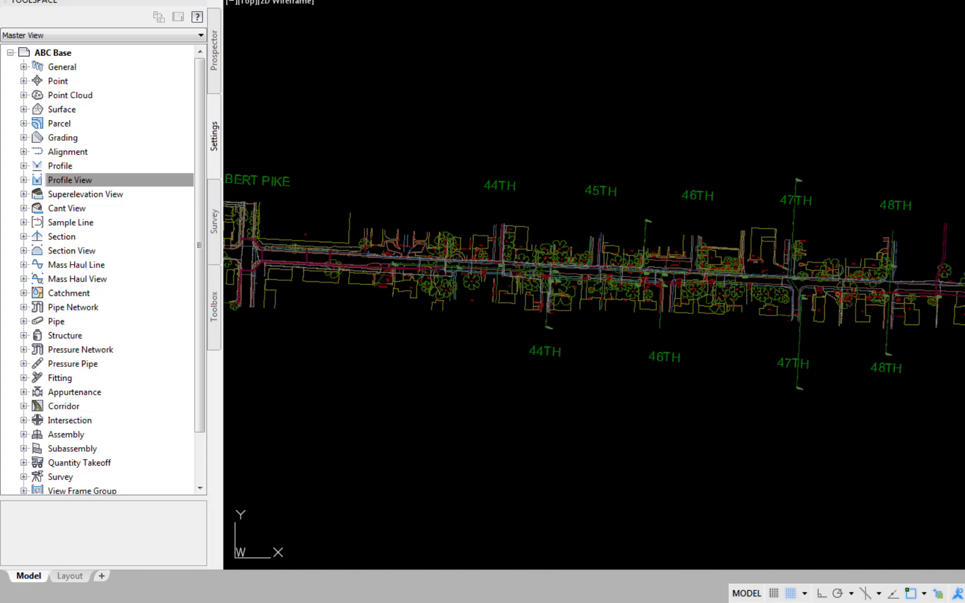
# Create a reference to the Kin Crown centerline alignment from the data shortcuts, using the Sta Tic w-Label label set.
pyautogui.click(216, 72)
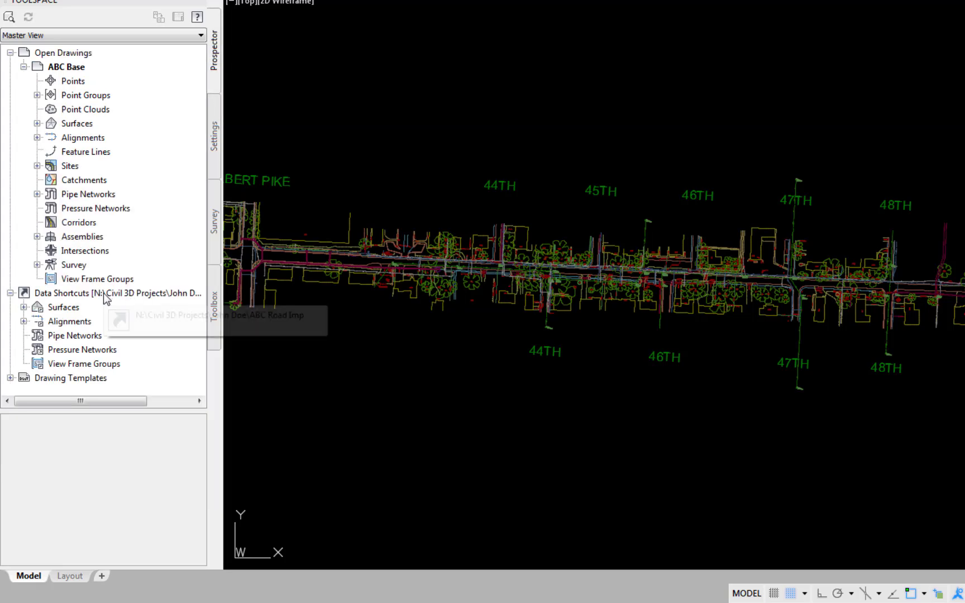
pyautogui.click(23, 322)
pyautogui.click(36, 321)
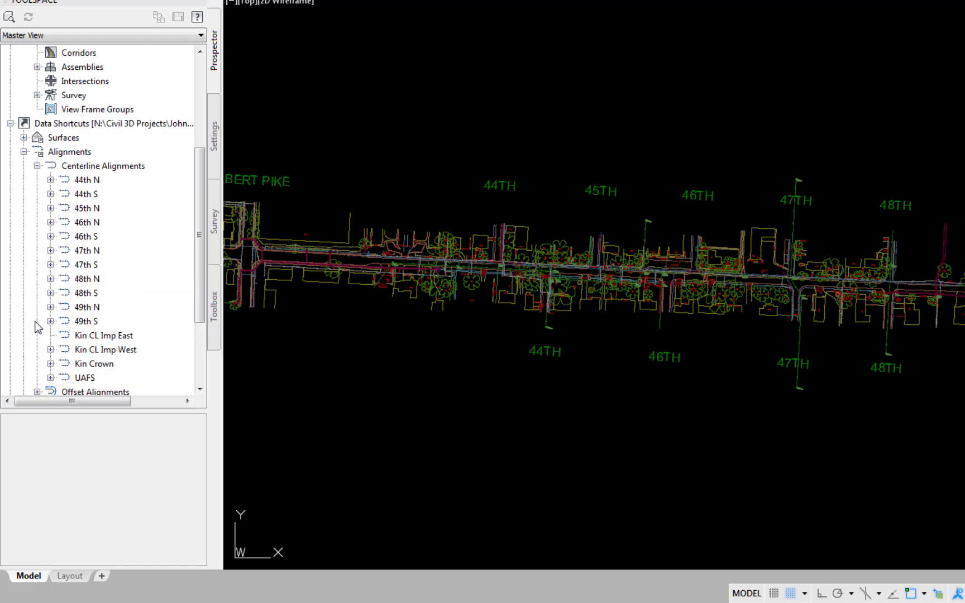
pyautogui.rightClick(108, 365)
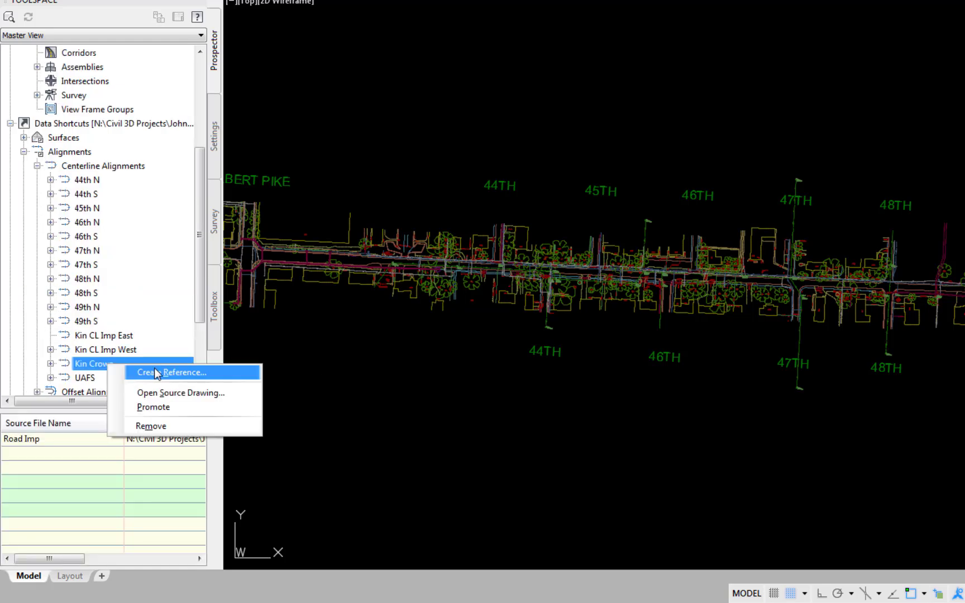
pyautogui.click(156, 372)
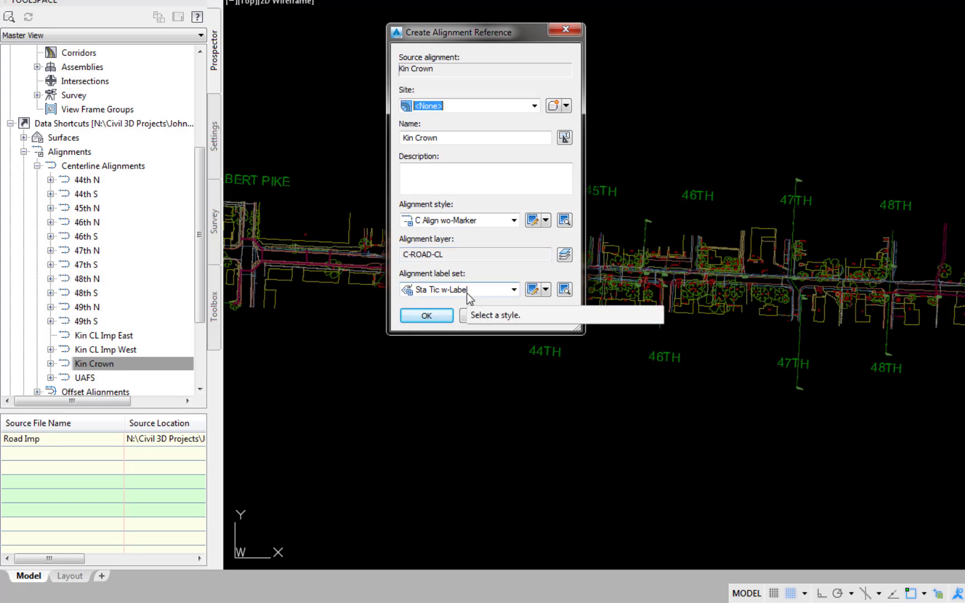
pyautogui.click(427, 316)
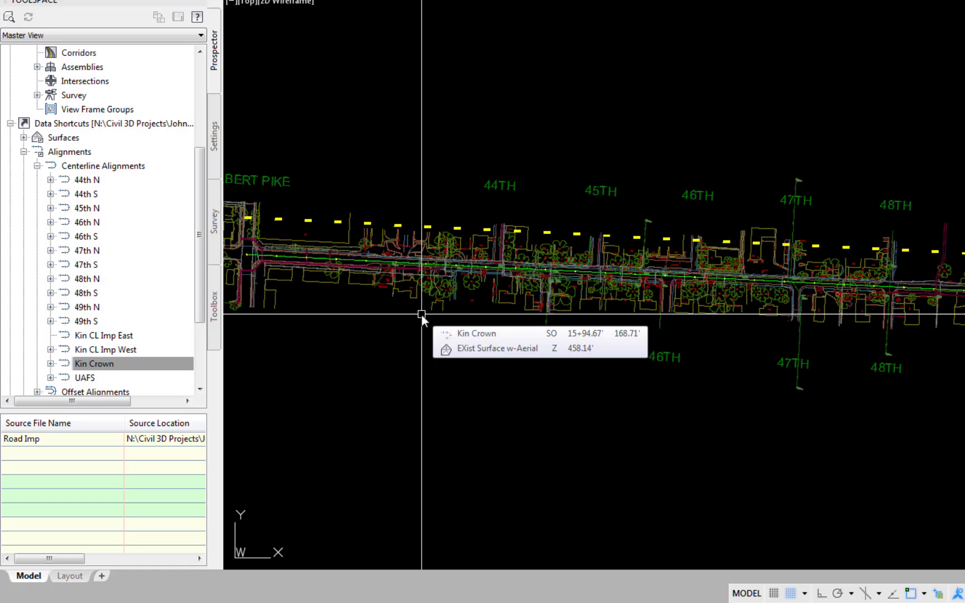
# In the Alignment feature settings, set the default alignment label set to Sta Tic - No Labels and accept.
pyautogui.click(214, 136)
pyautogui.rightClick(85, 152)
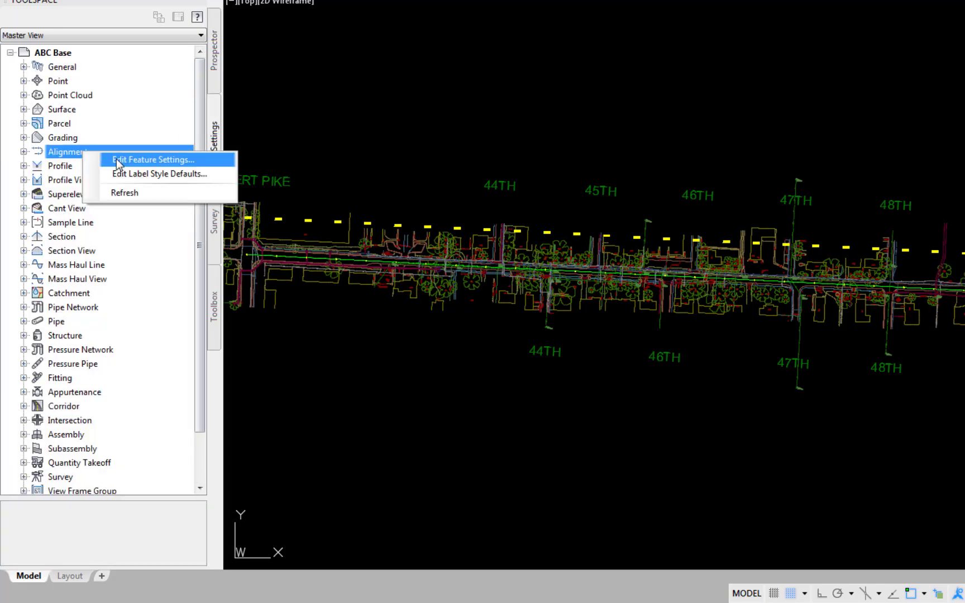
pyautogui.click(118, 161)
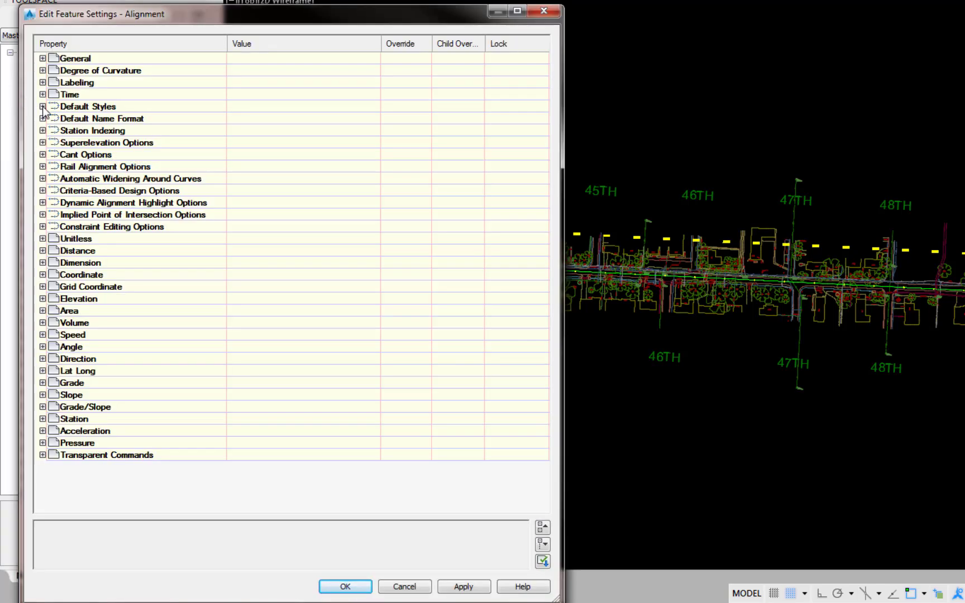
pyautogui.click(42, 106)
pyautogui.click(367, 144)
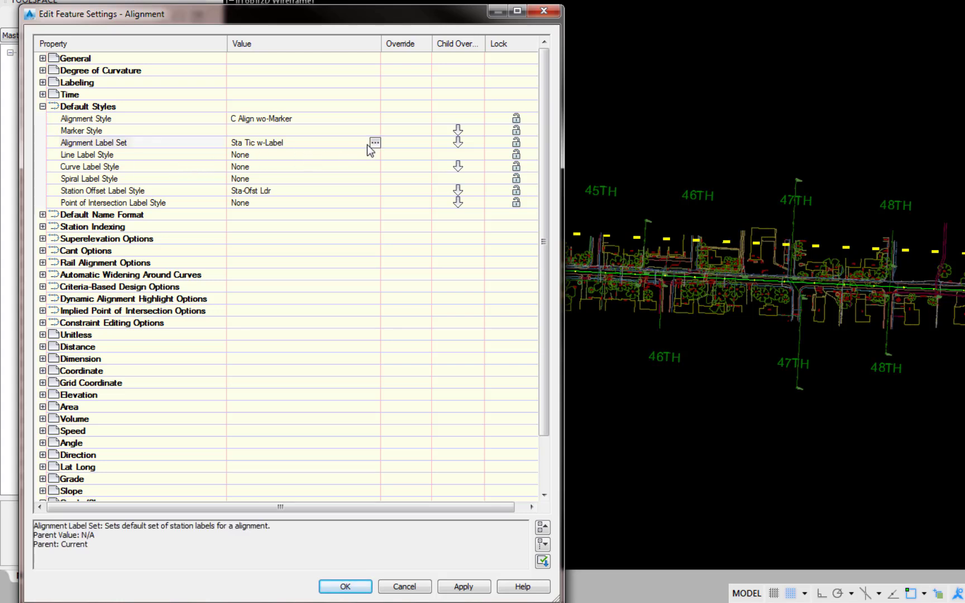
pyautogui.click(374, 143)
pyautogui.click(761, 359)
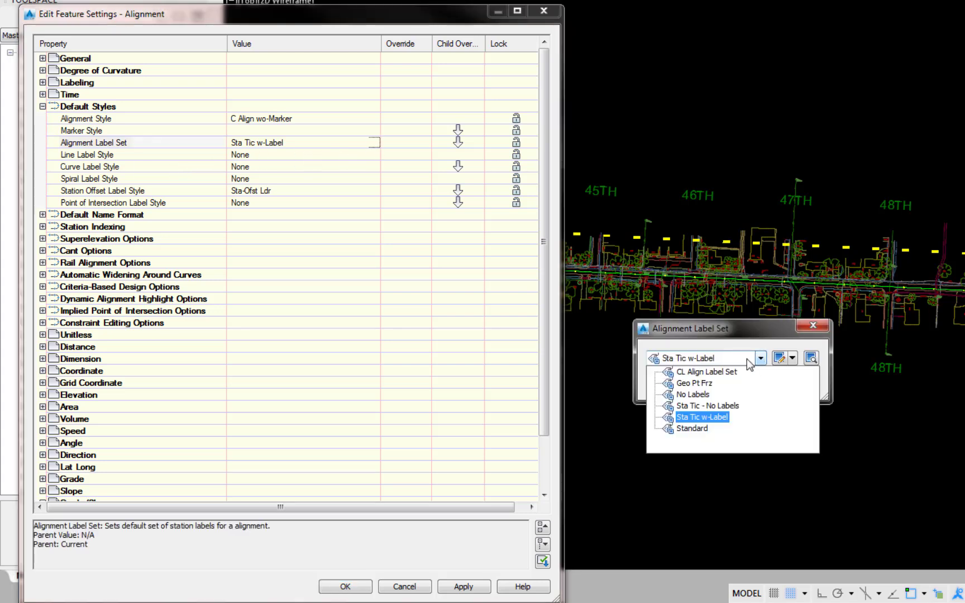
pyautogui.click(717, 406)
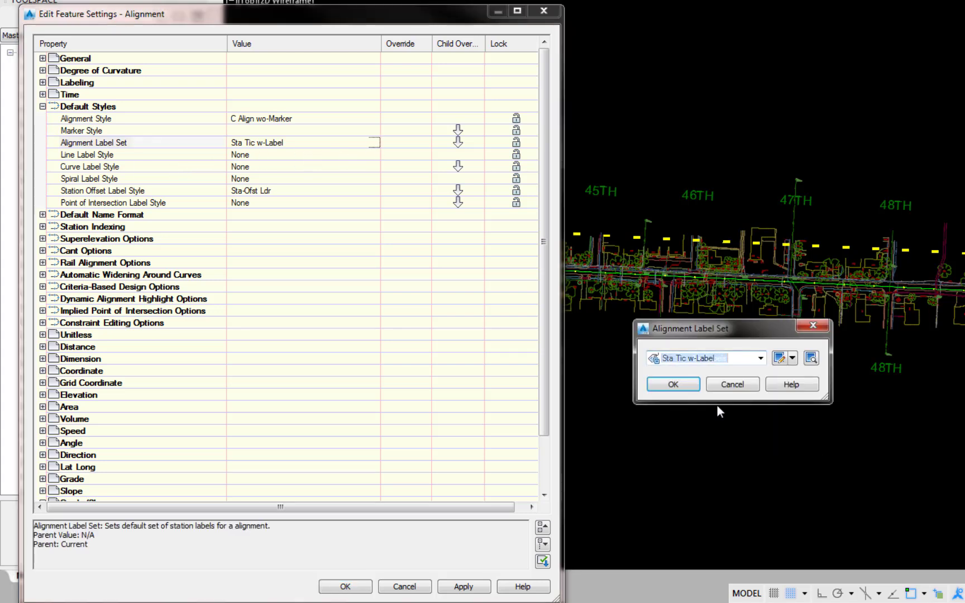
pyautogui.click(675, 385)
pyautogui.click(342, 588)
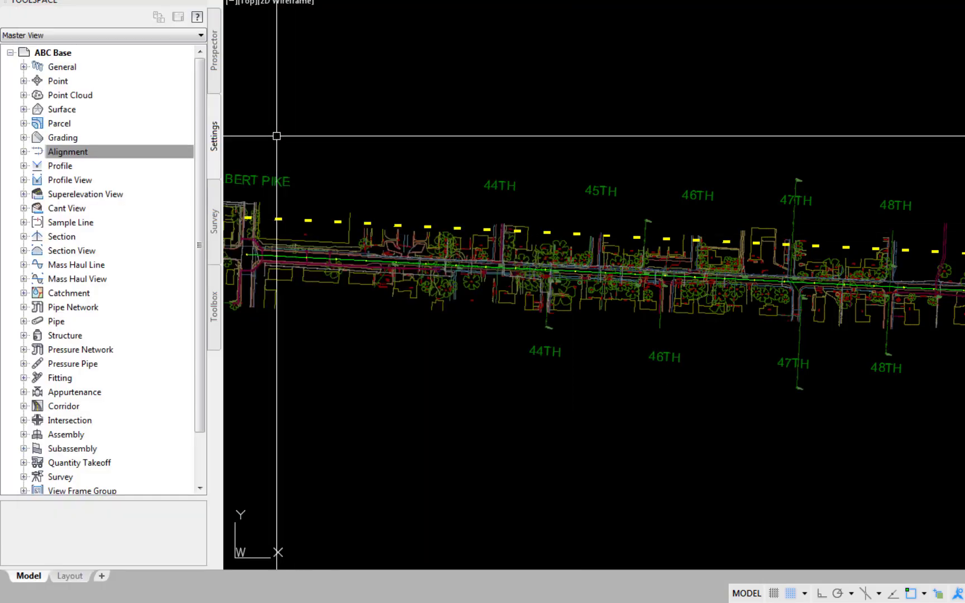
# Create a reference to the 44th N centerline alignment with the default style and label set.
pyautogui.click(215, 51)
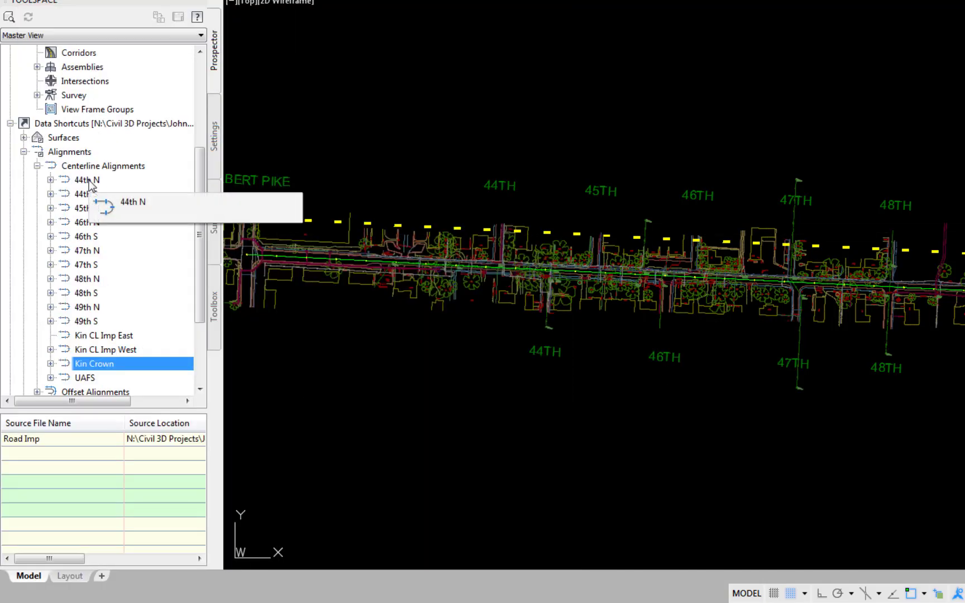
pyautogui.rightClick(94, 181)
pyautogui.click(125, 189)
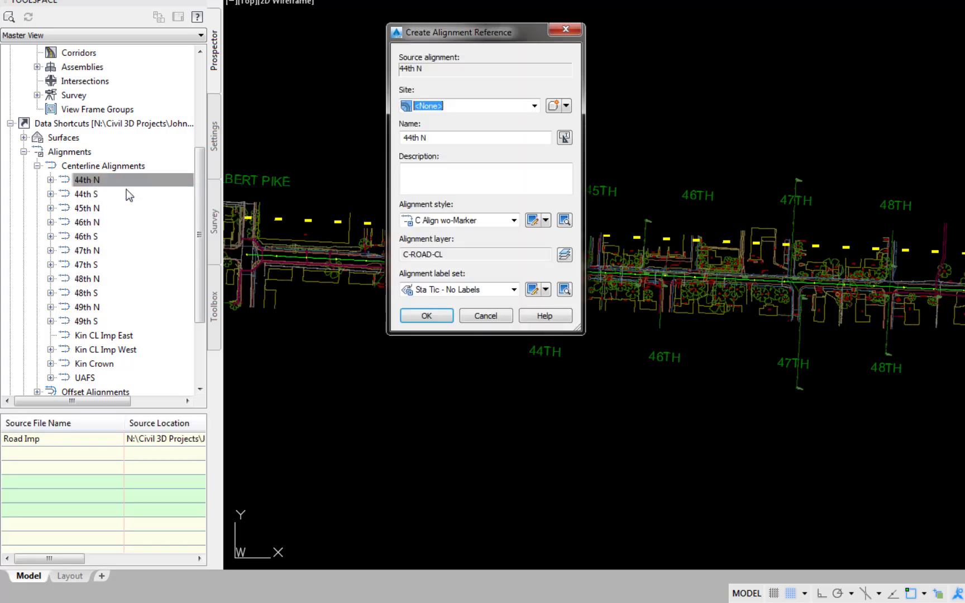
pyautogui.click(426, 316)
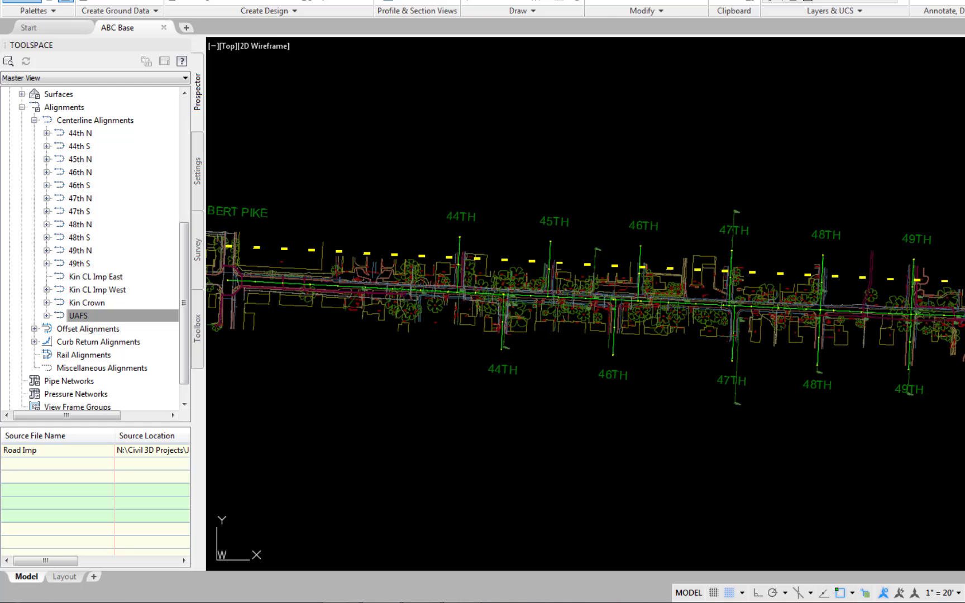
# In the ABC Base drawing settings, set the Alignment object layer to C3D-ALIGN-Frz and accept.
pyautogui.click(197, 170)
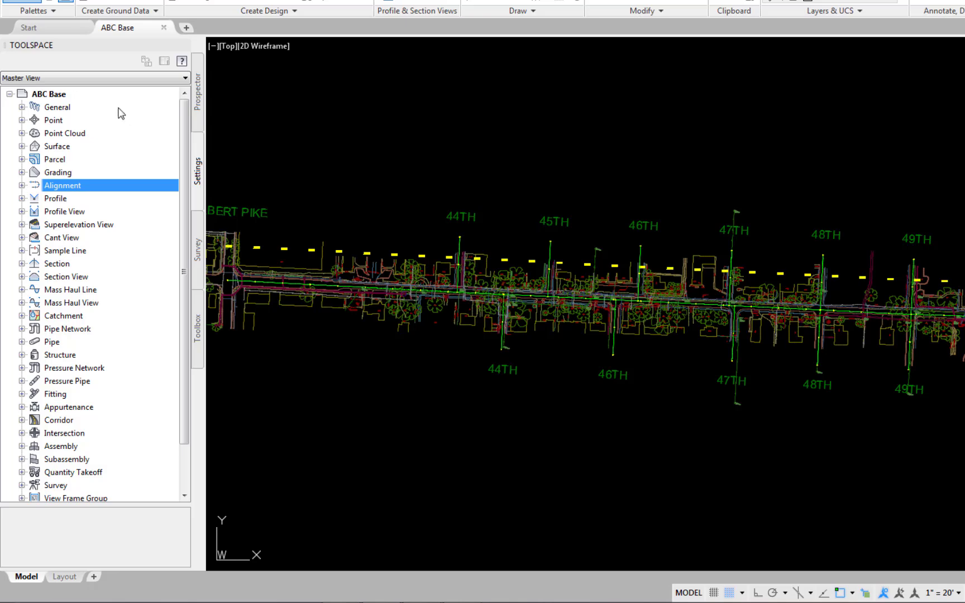
pyautogui.rightClick(46, 94)
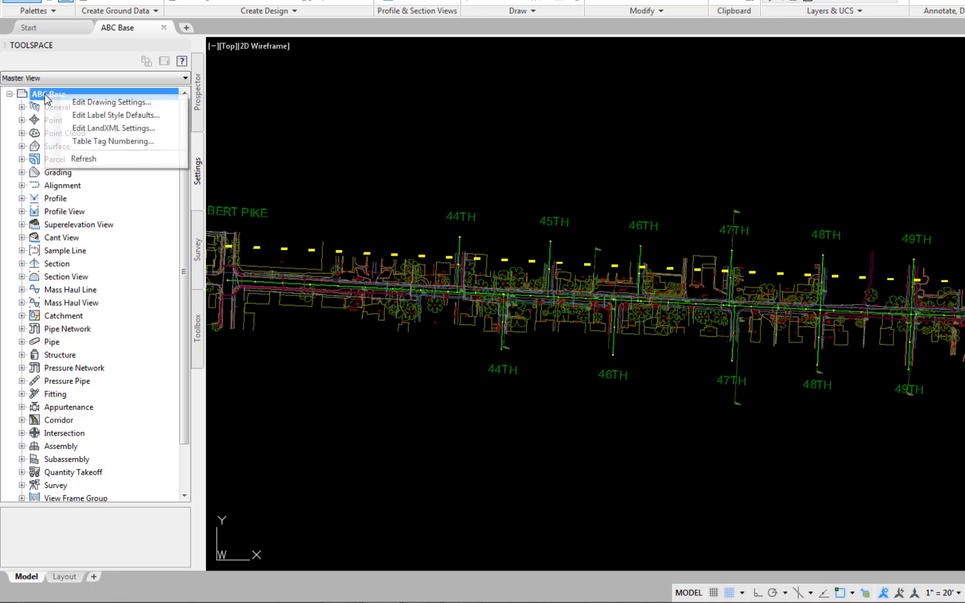
pyautogui.click(77, 102)
pyautogui.click(178, 81)
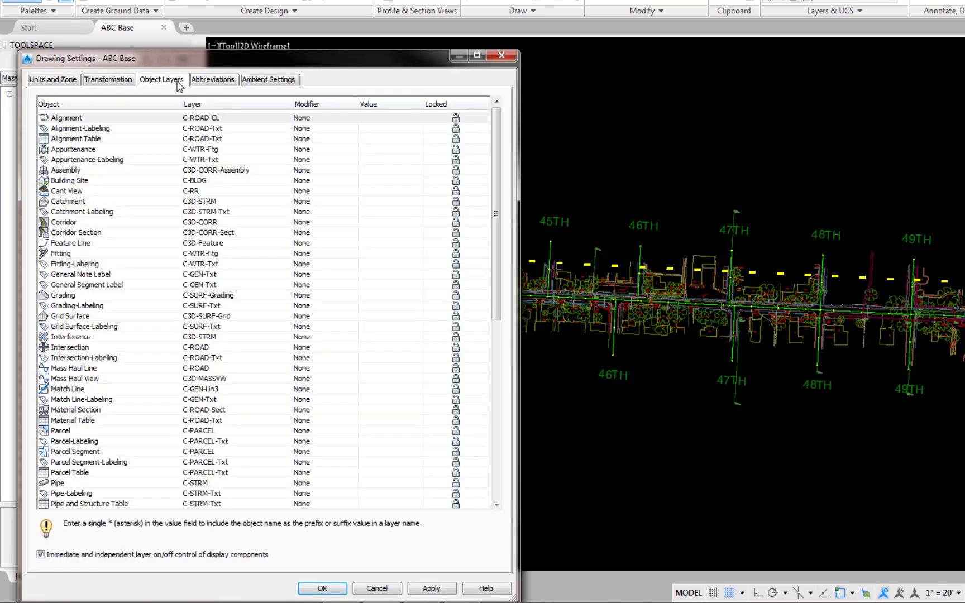
pyautogui.click(278, 119)
pyautogui.click(837, 279)
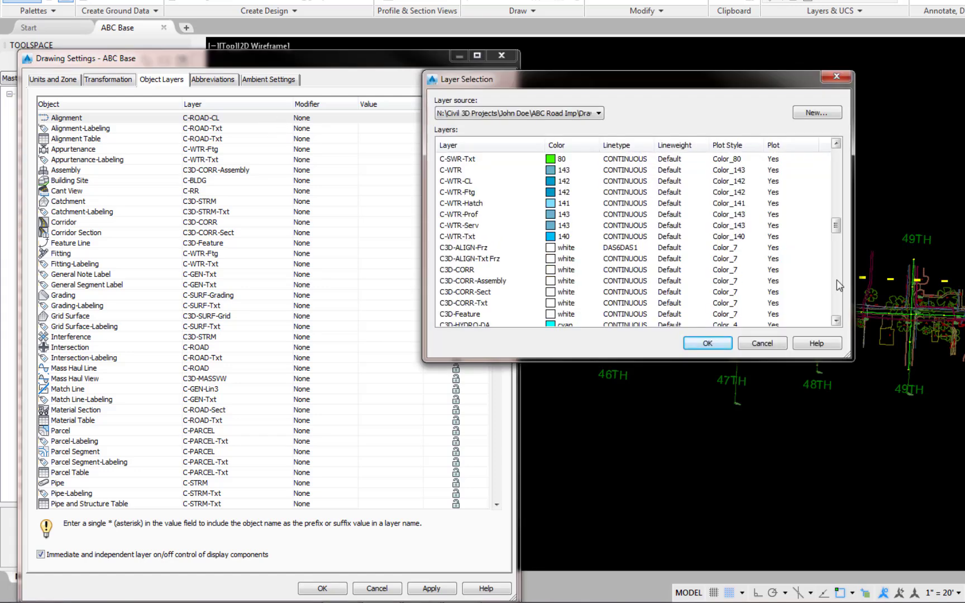
pyautogui.click(457, 247)
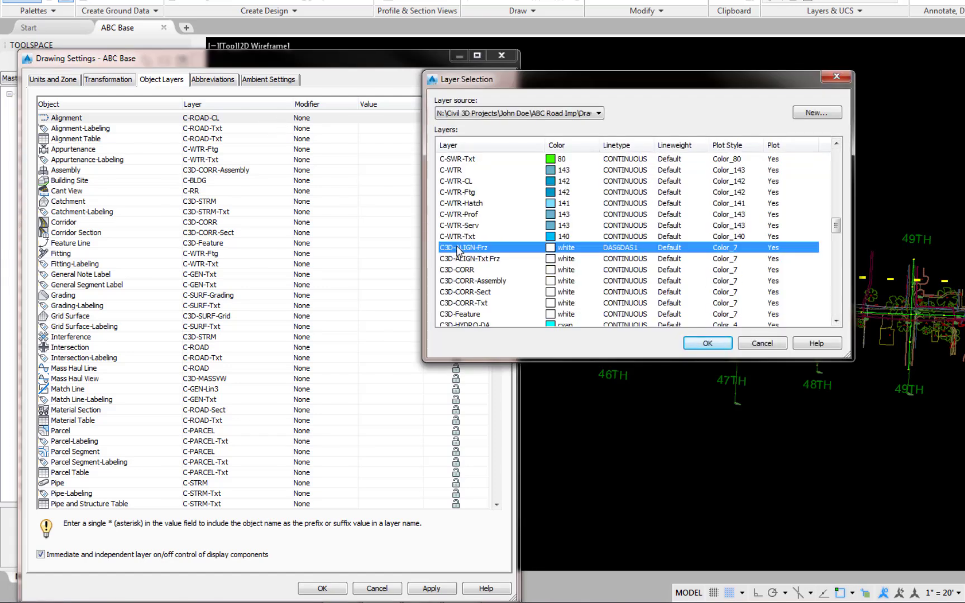
pyautogui.click(719, 348)
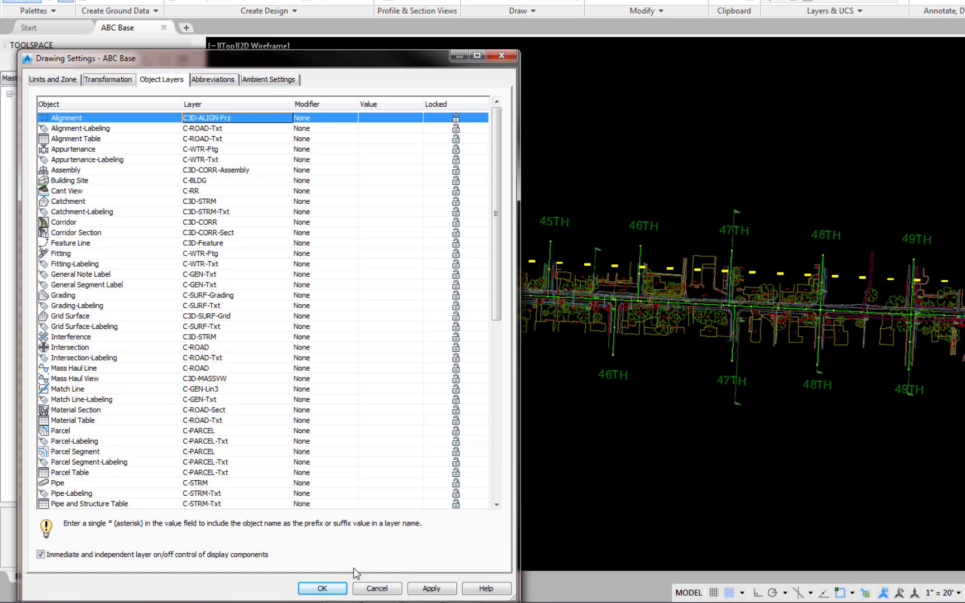
pyautogui.click(321, 588)
# In the Alignment feature settings, set the default alignment label set to No Labels and accept.
pyautogui.rightClick(75, 187)
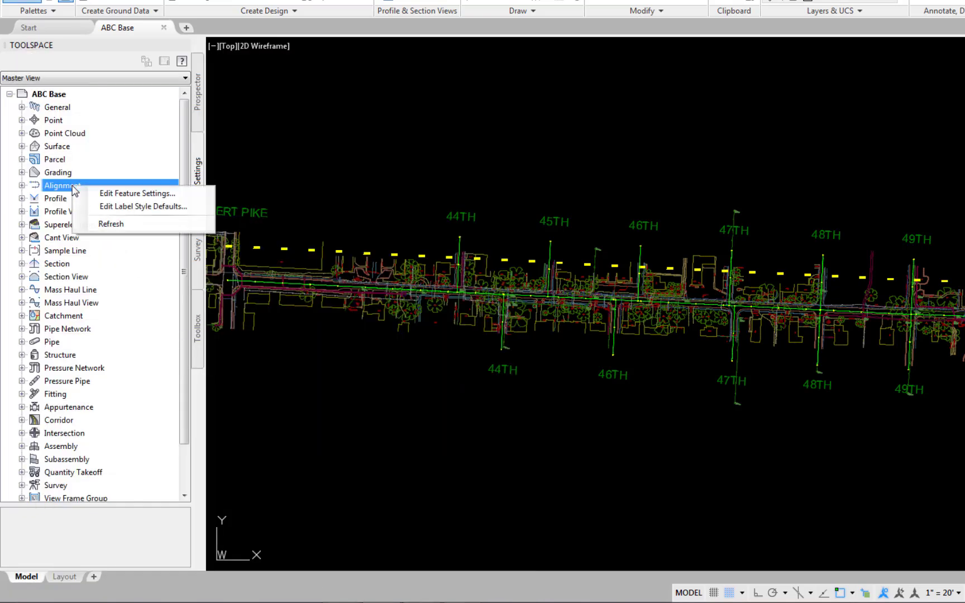
pyautogui.click(105, 192)
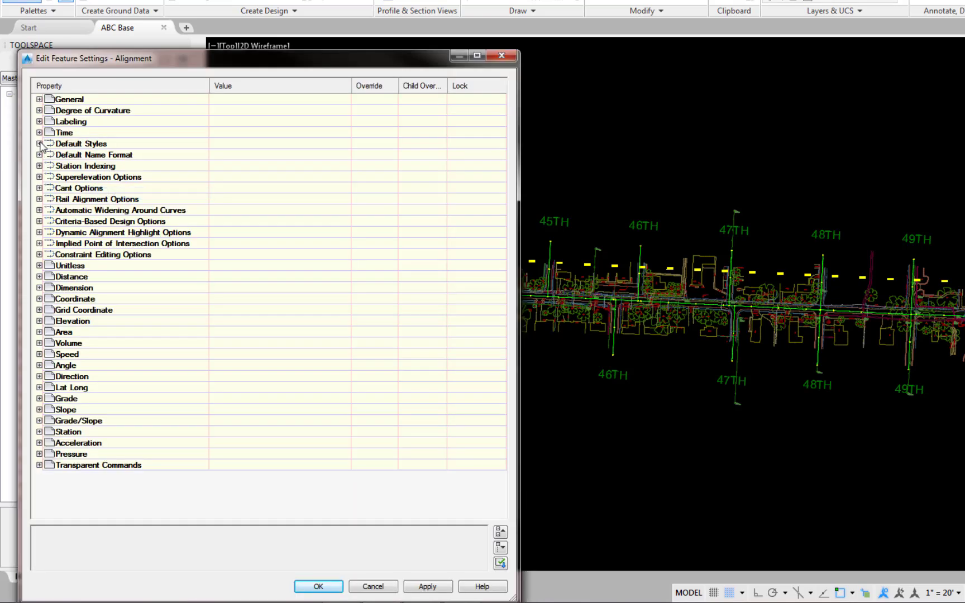
pyautogui.click(40, 143)
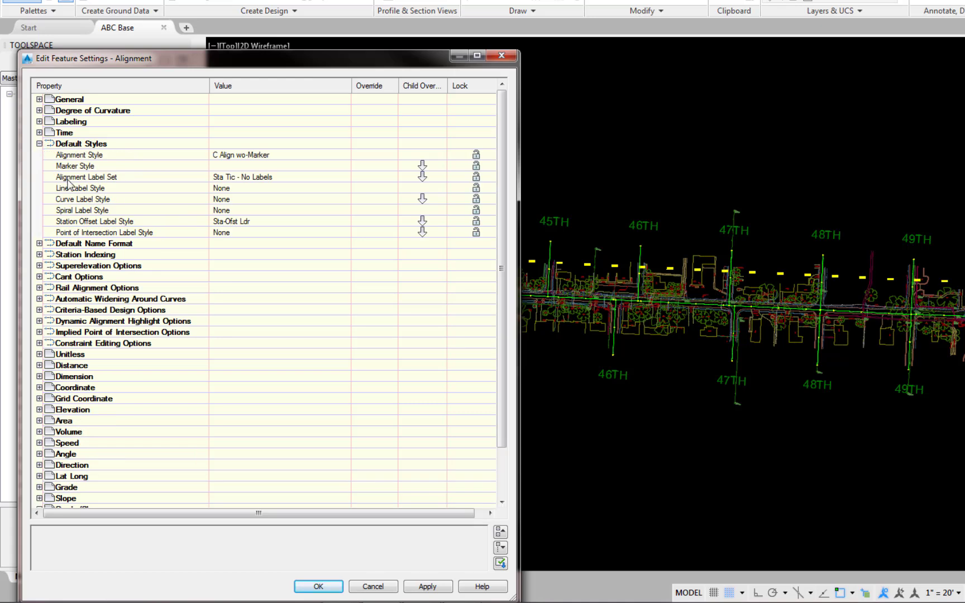
pyautogui.click(338, 178)
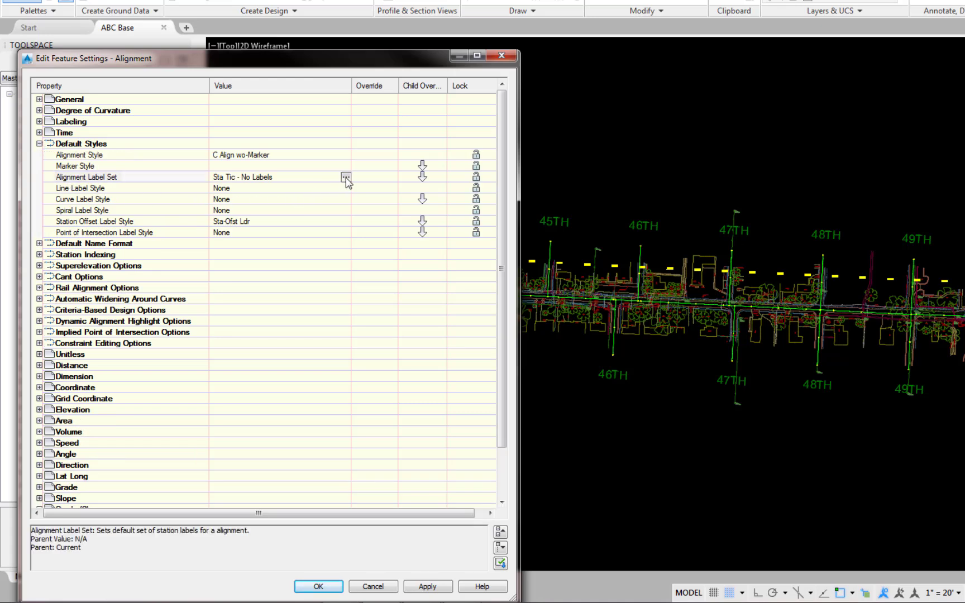
pyautogui.click(345, 177)
pyautogui.click(701, 375)
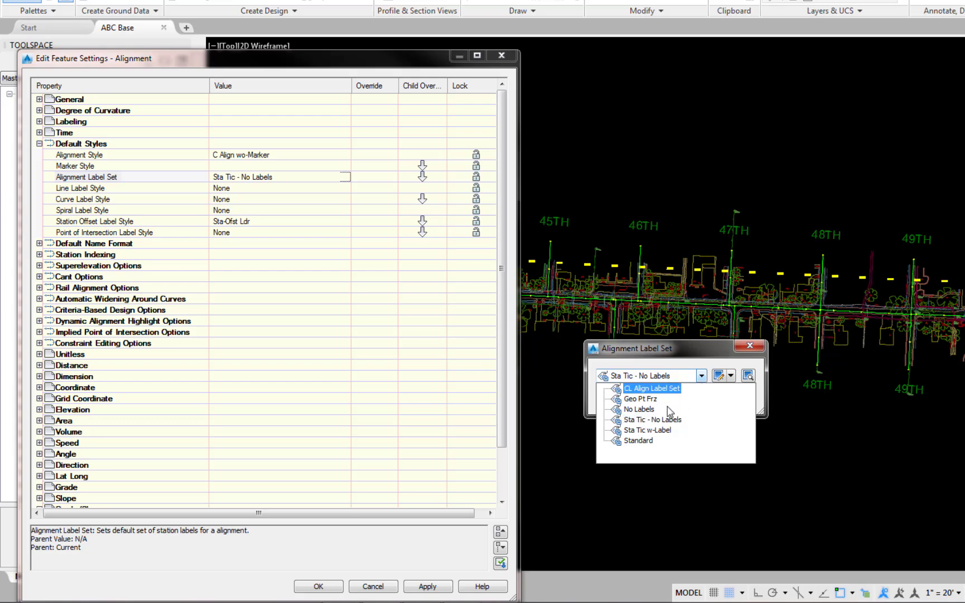
pyautogui.click(642, 409)
pyautogui.click(621, 399)
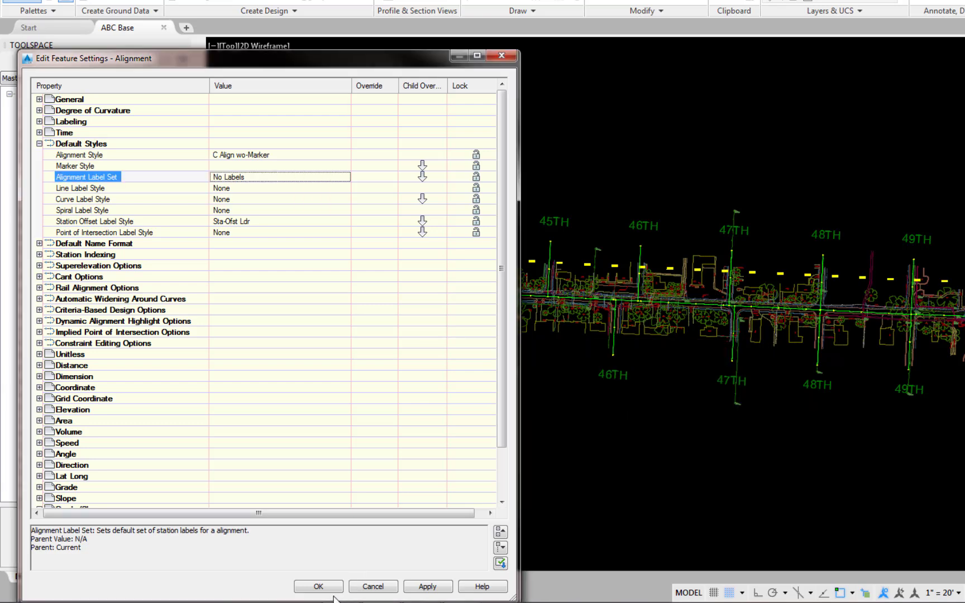
pyautogui.click(318, 585)
# Create references to the CR - 46th SE and CR - 49th NE curb return alignments from the data shortcuts with the default style and label set.
pyautogui.click(200, 94)
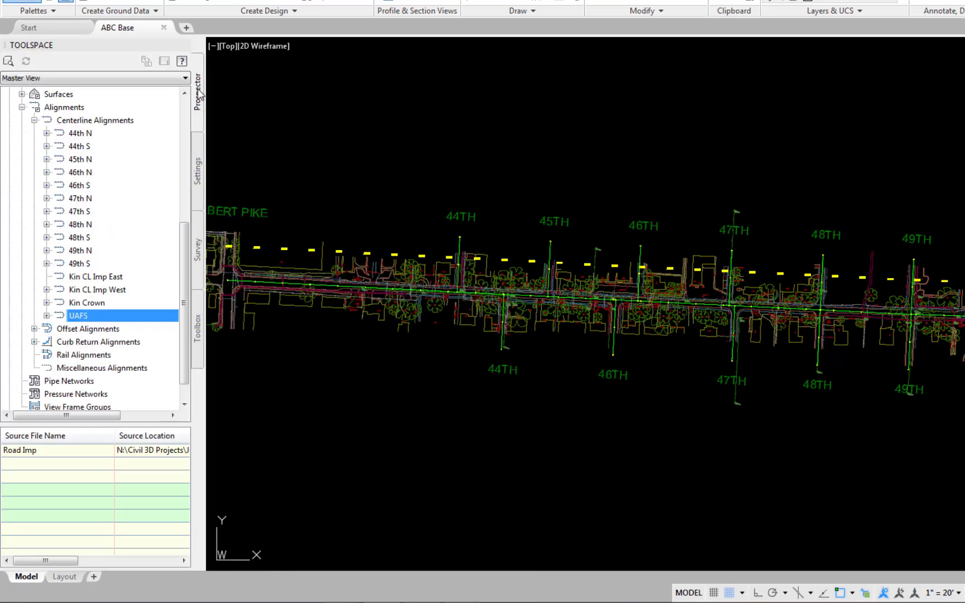
pyautogui.click(34, 341)
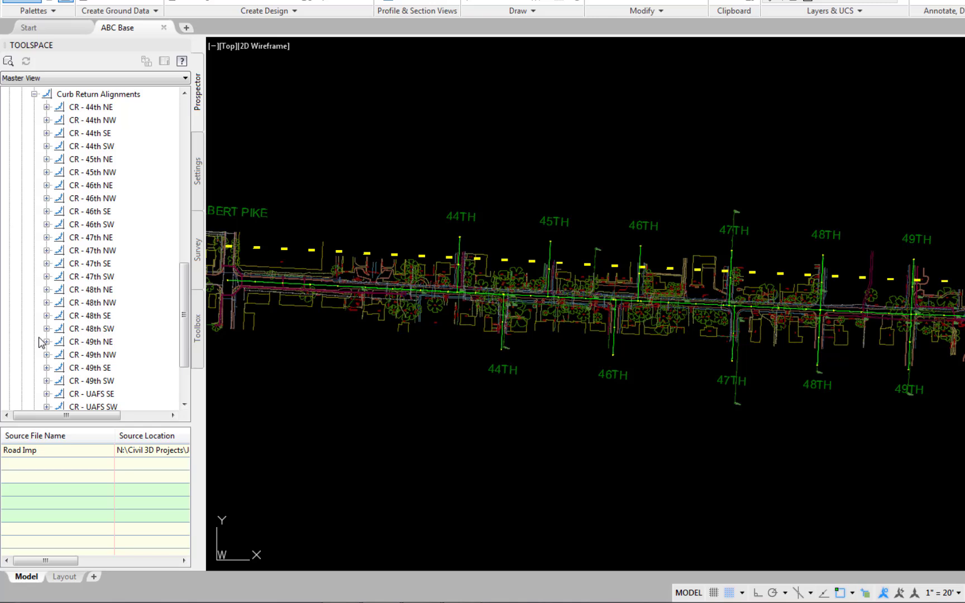
pyautogui.click(108, 218)
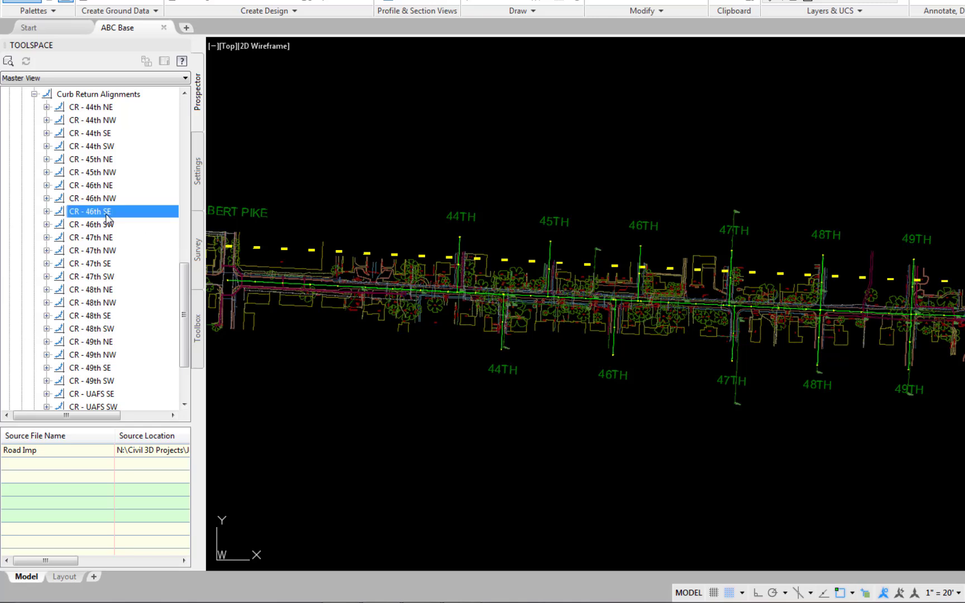
pyautogui.rightClick(108, 217)
pyautogui.click(148, 224)
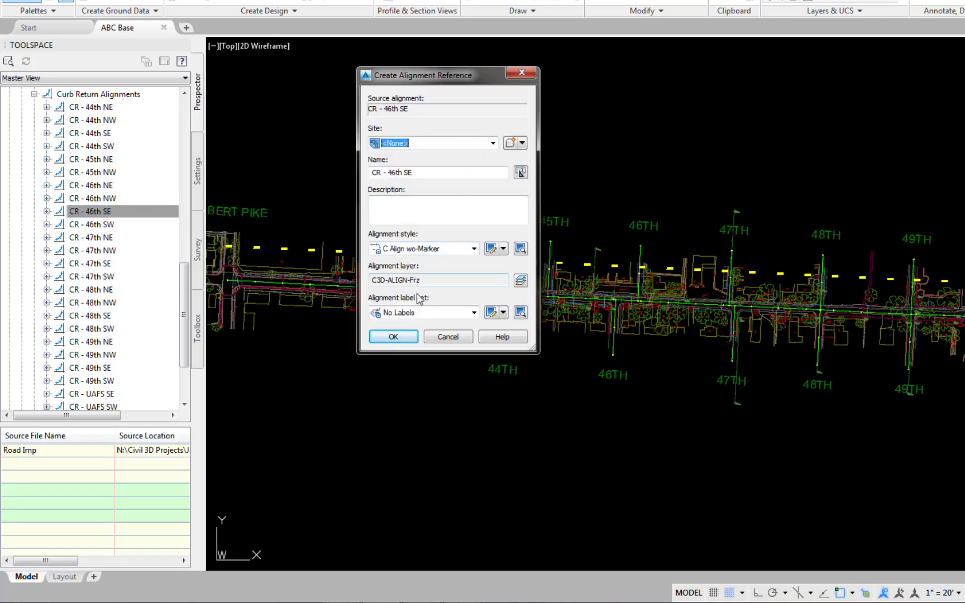
pyautogui.click(393, 337)
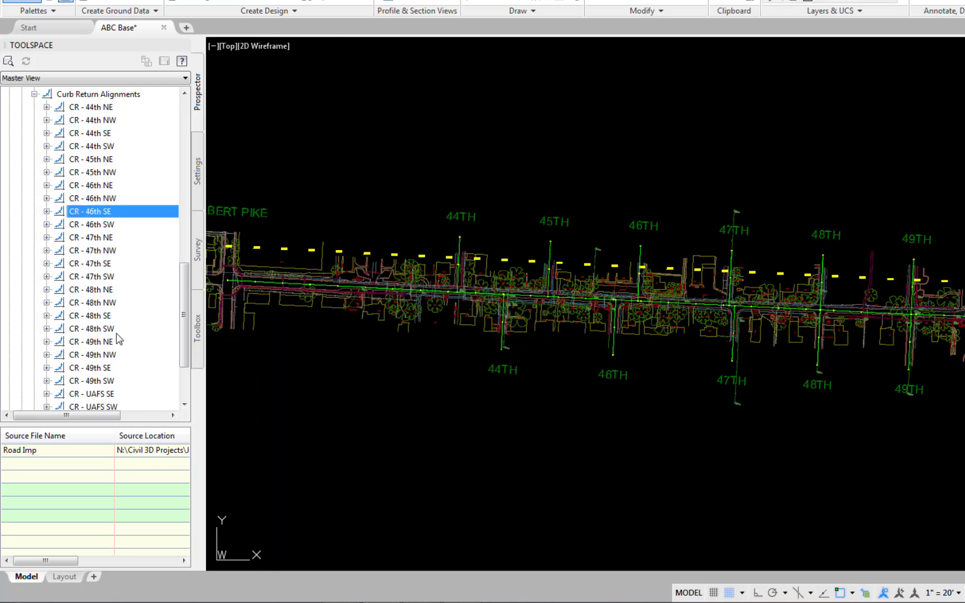
pyautogui.rightClick(107, 343)
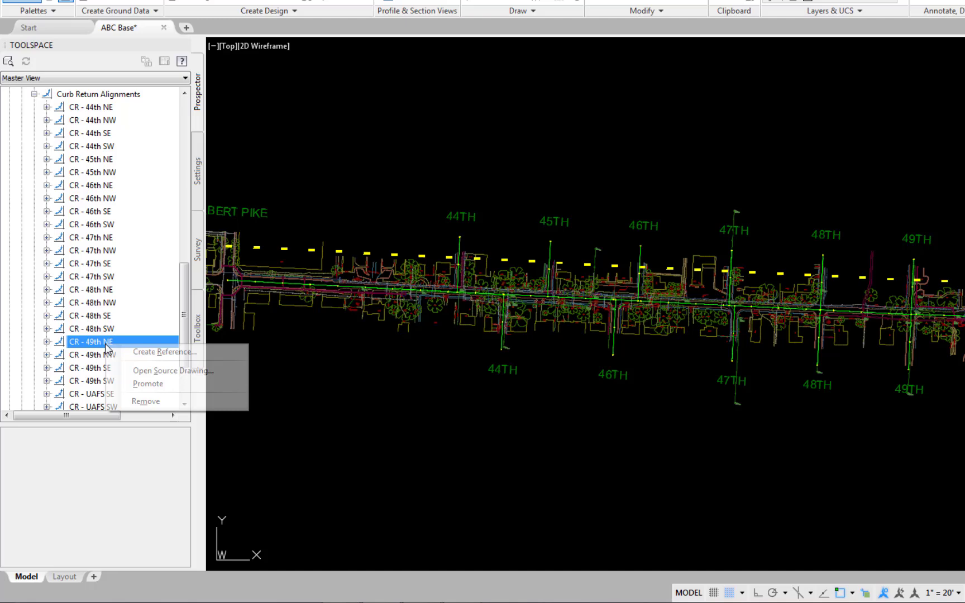
pyautogui.click(144, 353)
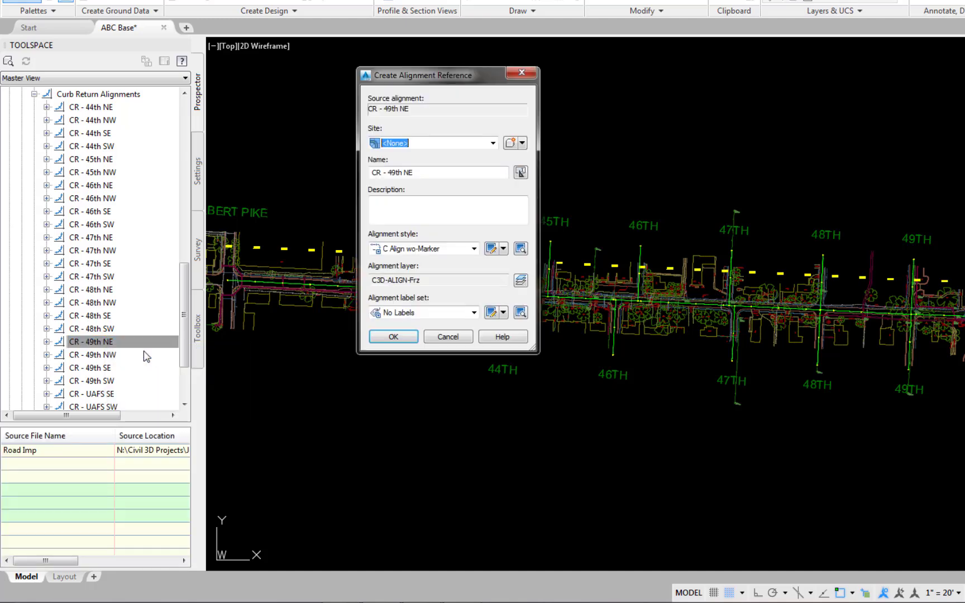
pyautogui.click(393, 336)
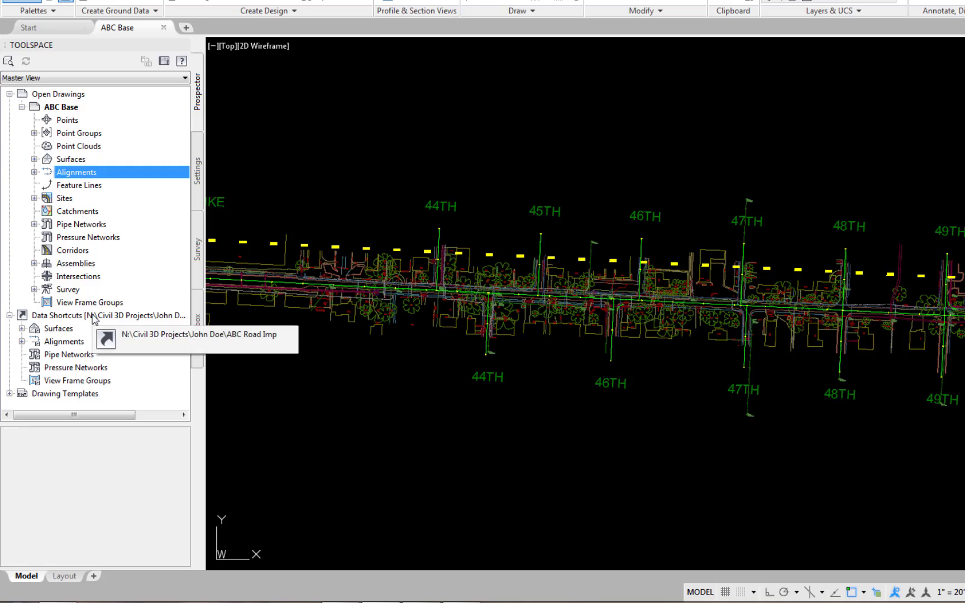
# Create a reference to the Kin Crown - CL profile of the Kin Crown centerline alignment, keeping the default style, layer and label set.
pyautogui.click(22, 342)
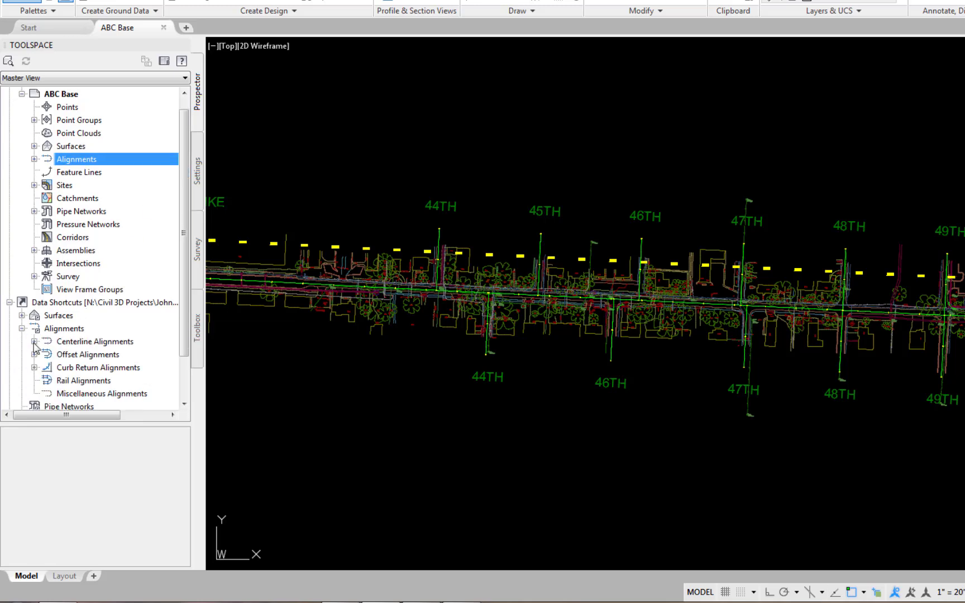
pyautogui.click(34, 341)
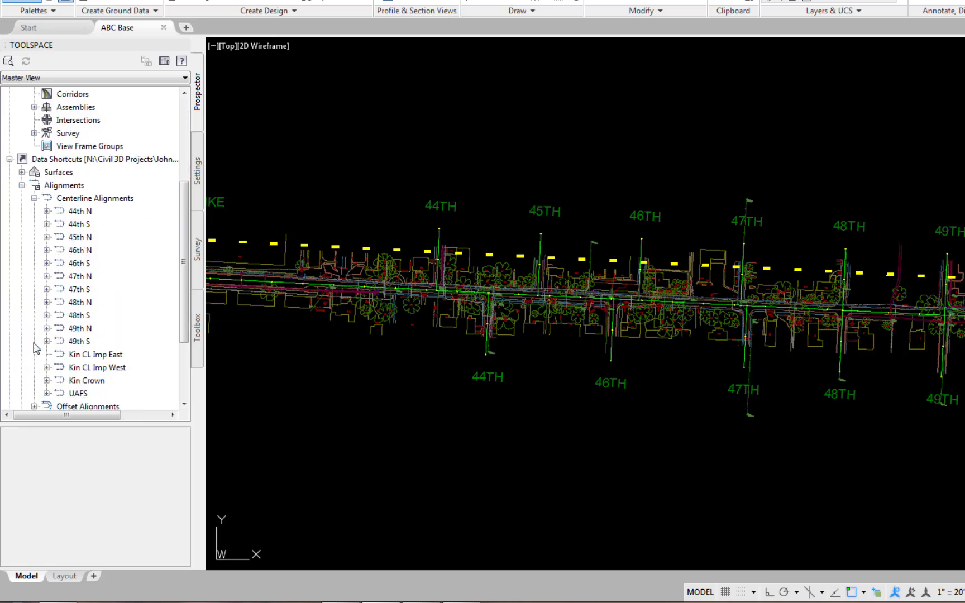
pyautogui.click(46, 380)
pyautogui.click(58, 393)
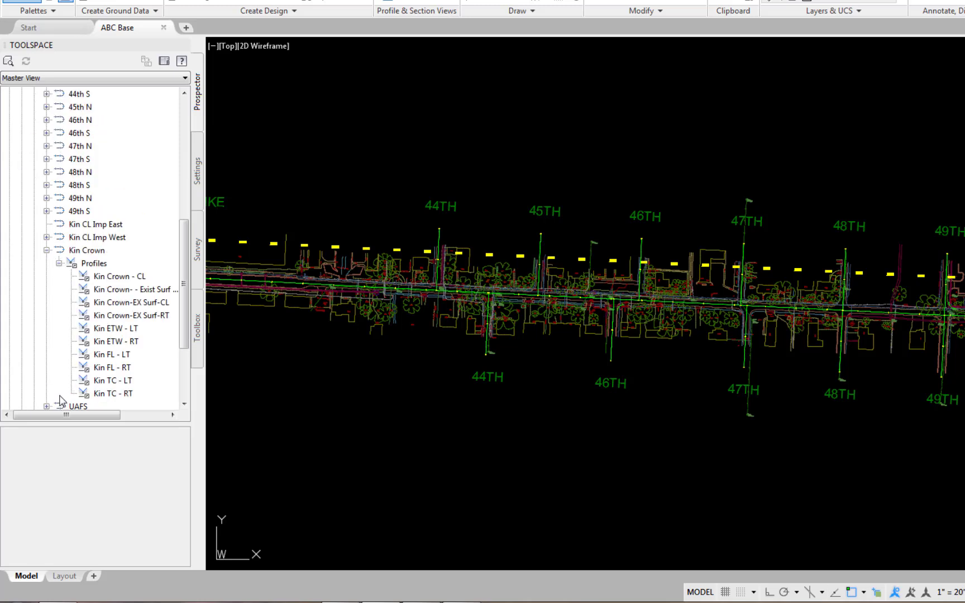
pyautogui.rightClick(107, 278)
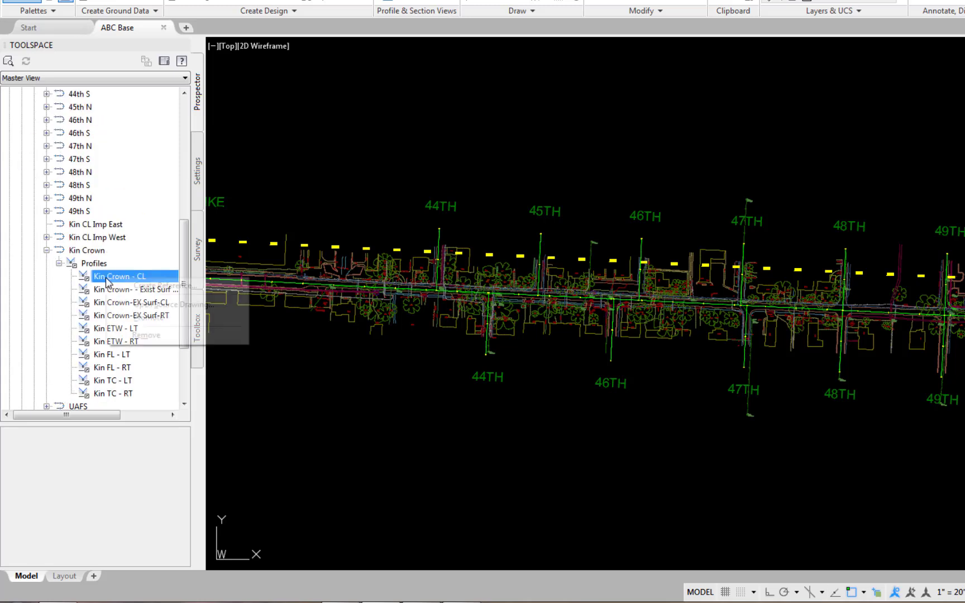
pyautogui.click(138, 286)
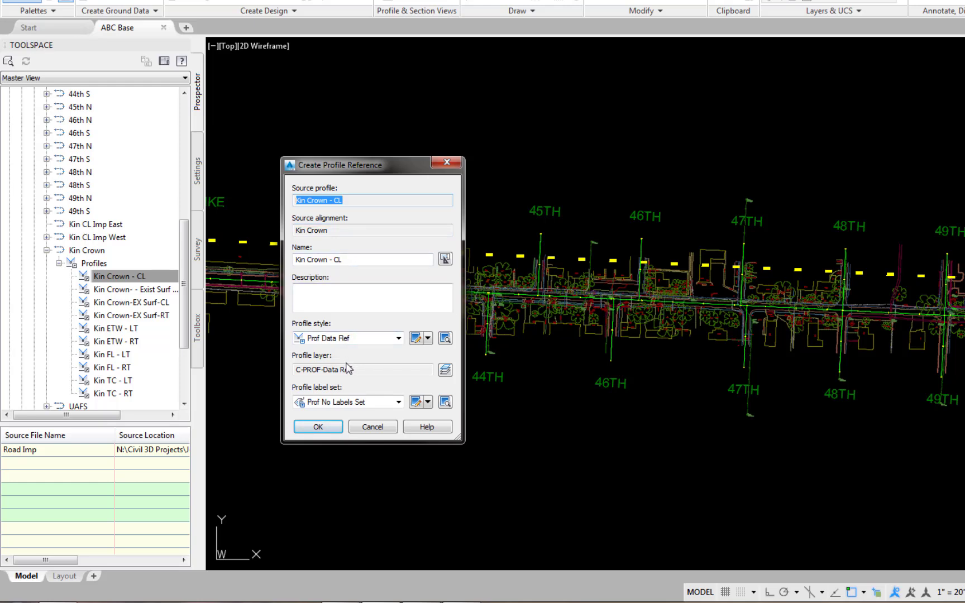
pyautogui.click(319, 426)
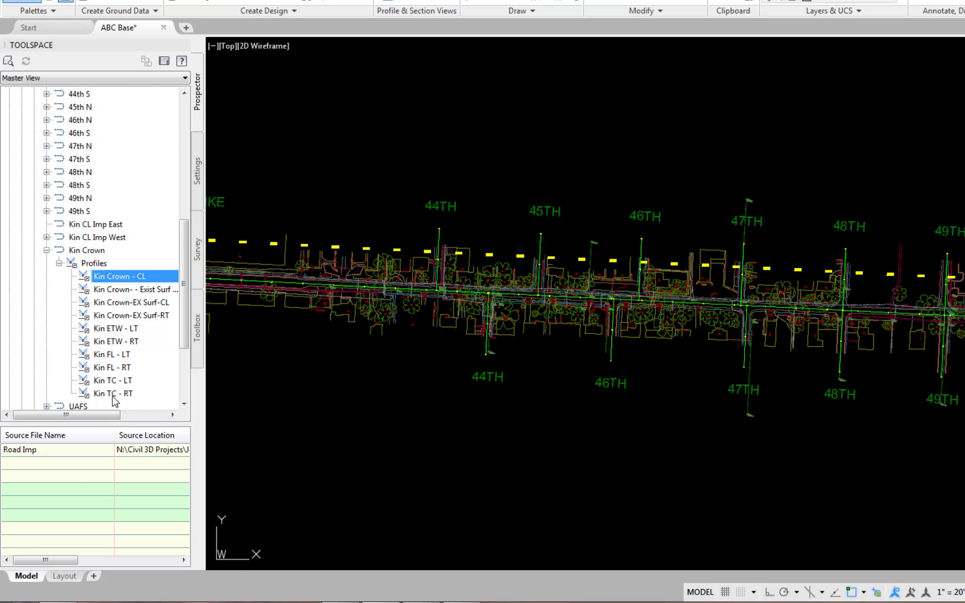
# Create references to the Kin TC - LT and Kin TC - RT profiles of the Kin Crown alignment with the default settings.
pyautogui.rightClick(105, 384)
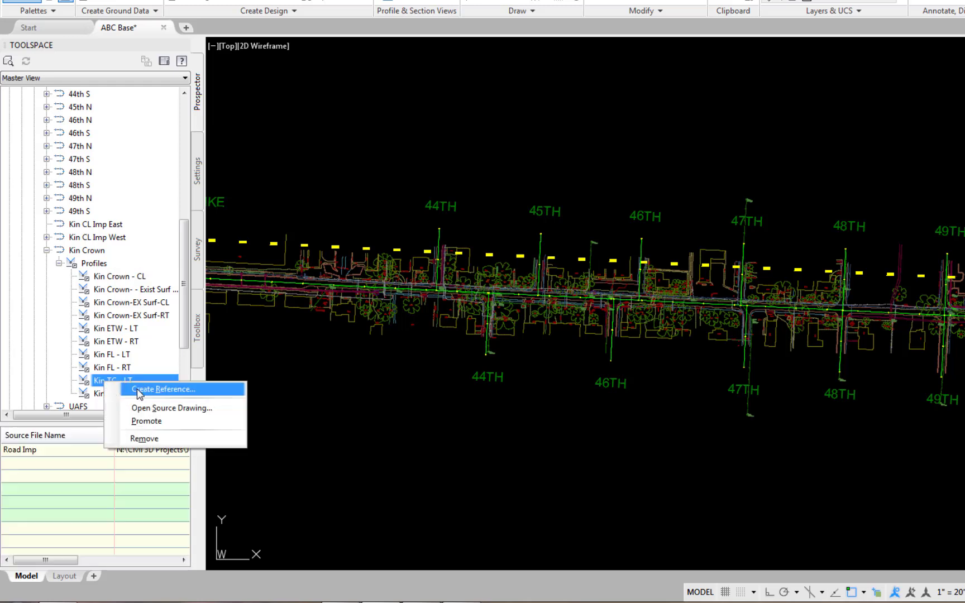
pyautogui.click(137, 389)
pyautogui.click(323, 430)
pyautogui.click(114, 395)
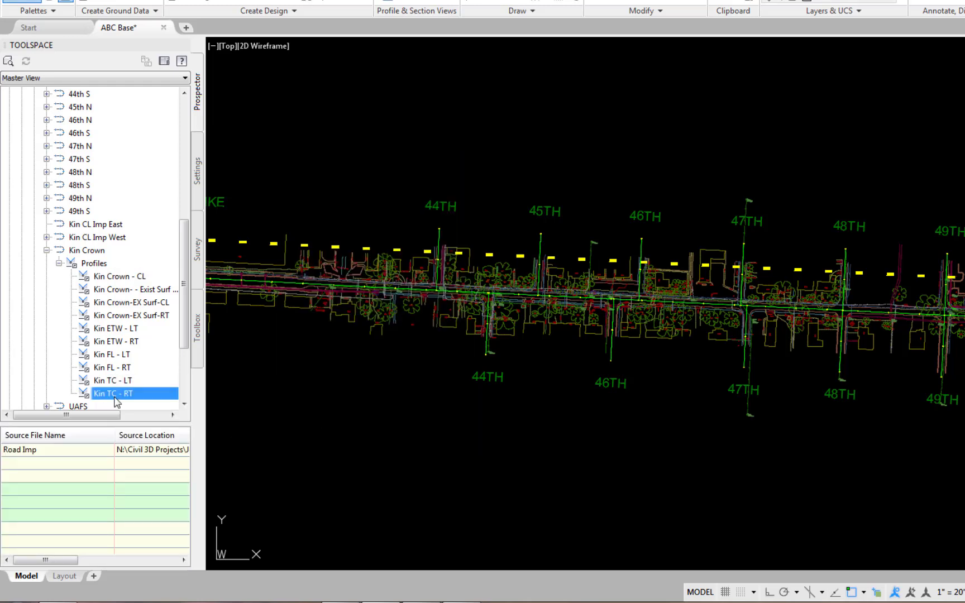
pyautogui.rightClick(116, 401)
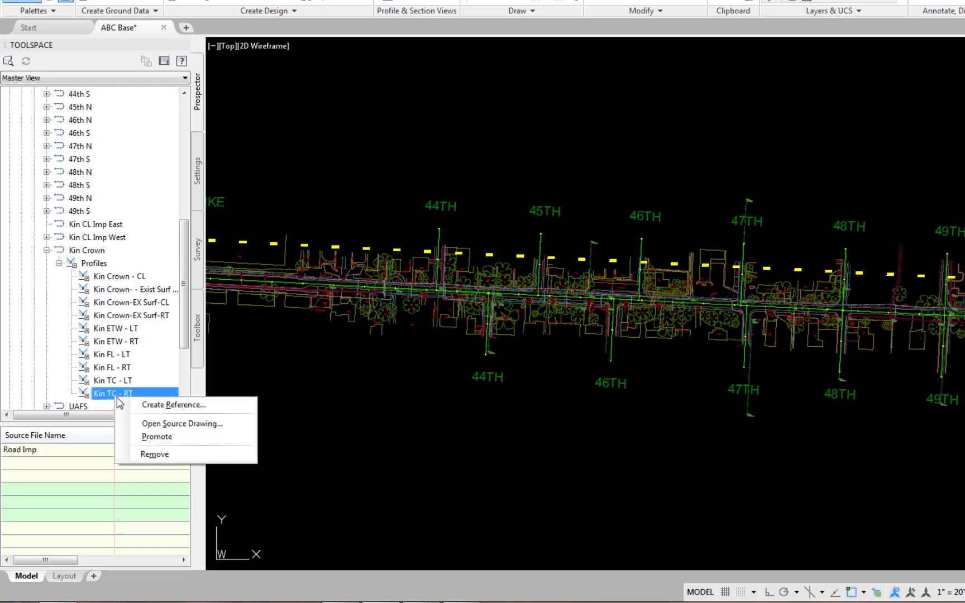
pyautogui.click(159, 407)
pyautogui.click(322, 430)
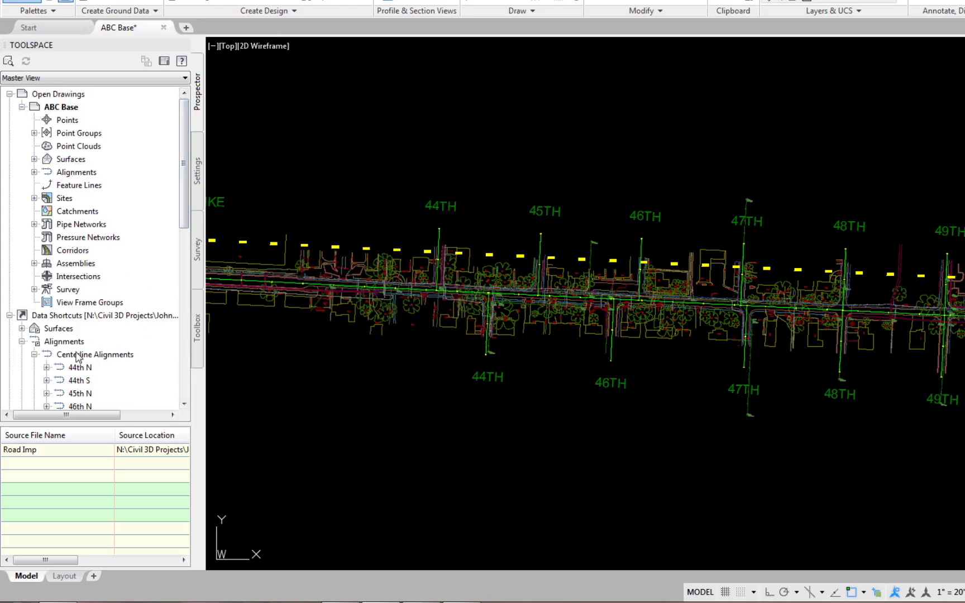
# Create a reference to the 44th N - CL profile of the 44th N centerline alignment with the default settings.
pyautogui.click(46, 367)
pyautogui.click(59, 381)
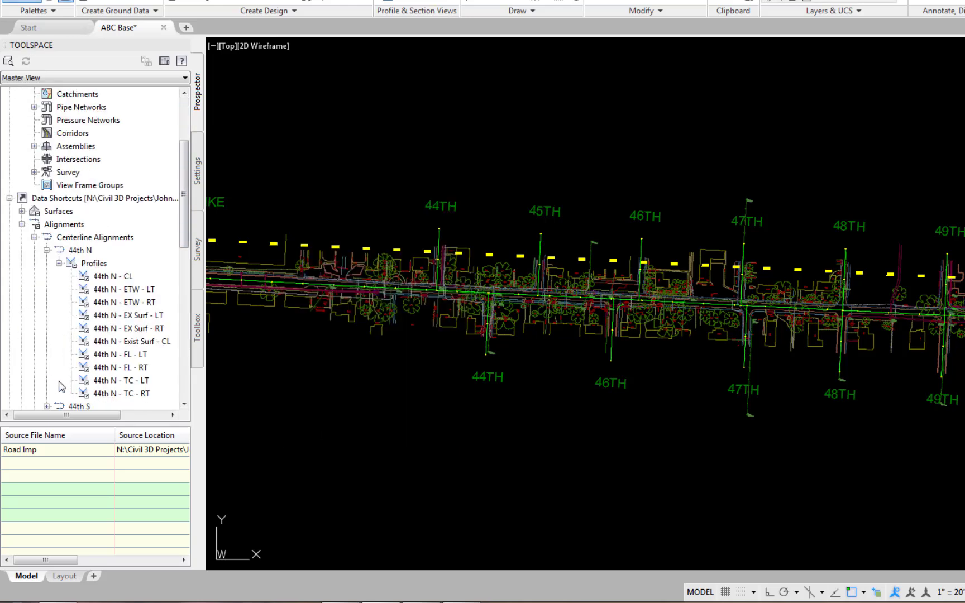
pyautogui.rightClick(122, 276)
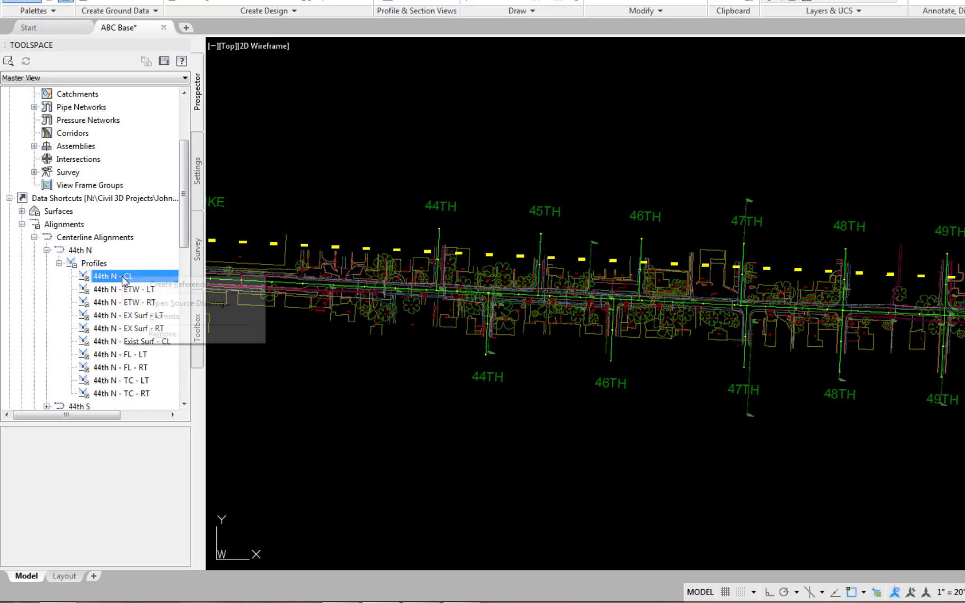
pyautogui.click(176, 285)
pyautogui.click(309, 417)
# Create references to the 44th N - TC - LT and 44th N - TC - RT profiles with the default settings.
pyautogui.rightClick(125, 380)
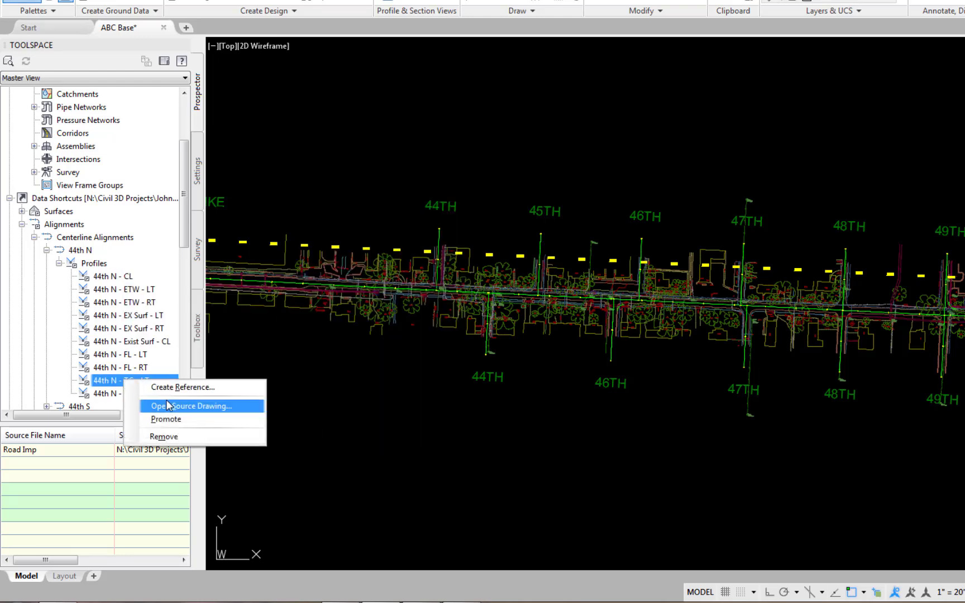
pyautogui.click(183, 387)
pyautogui.click(313, 427)
pyautogui.rightClick(129, 394)
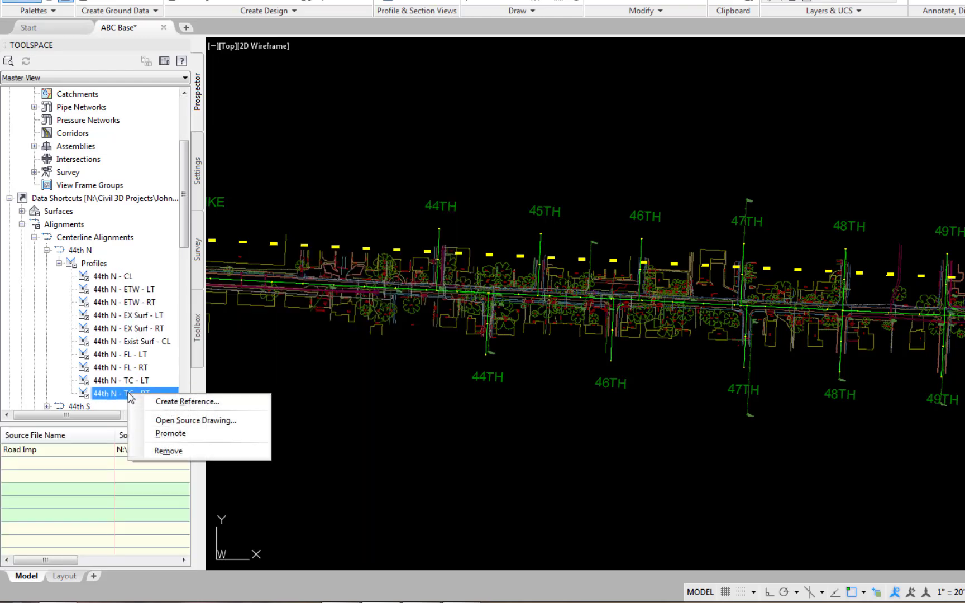
pyautogui.click(188, 401)
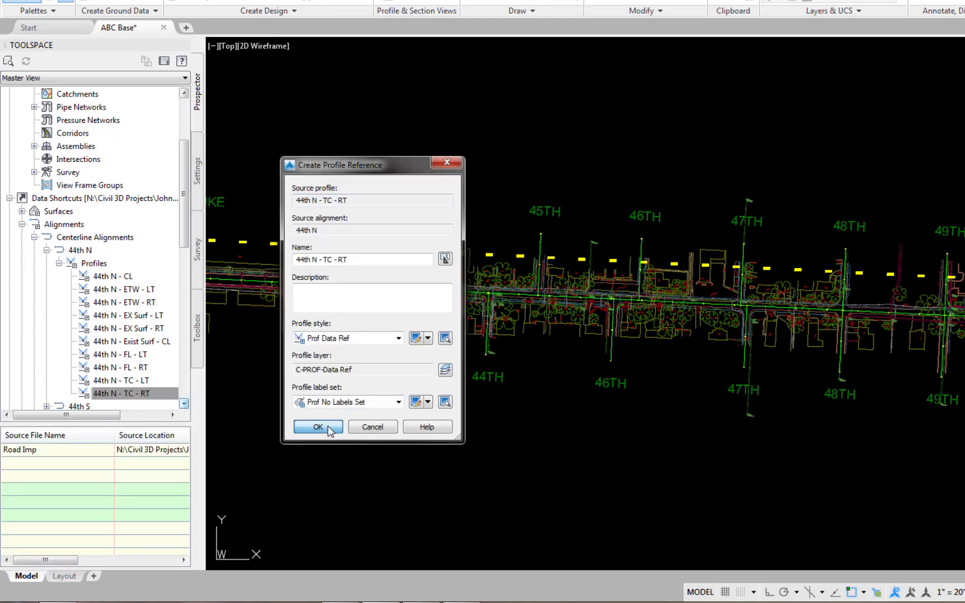
pyautogui.click(317, 427)
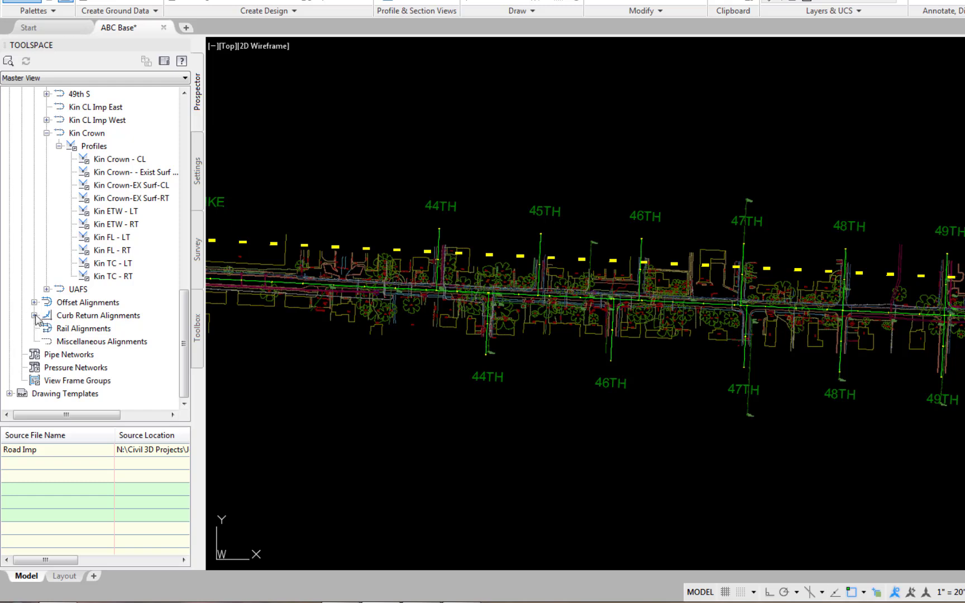
# Expand the profiles of curb returns CR - 46th SE and CR - 49th NE, and reference the CR - 46th SE - TC profile with default settings.
pyautogui.click(34, 316)
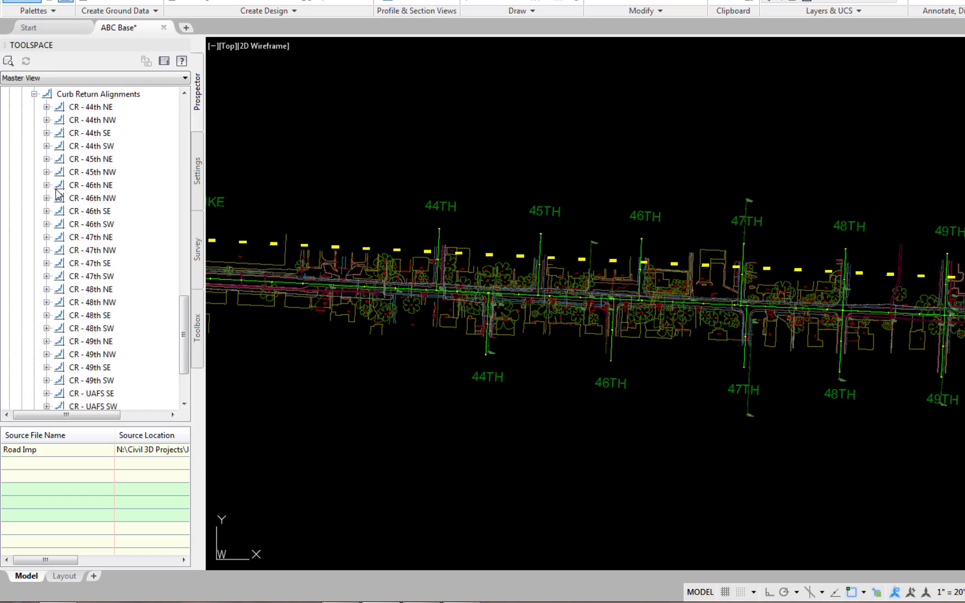
pyautogui.click(47, 211)
pyautogui.click(58, 224)
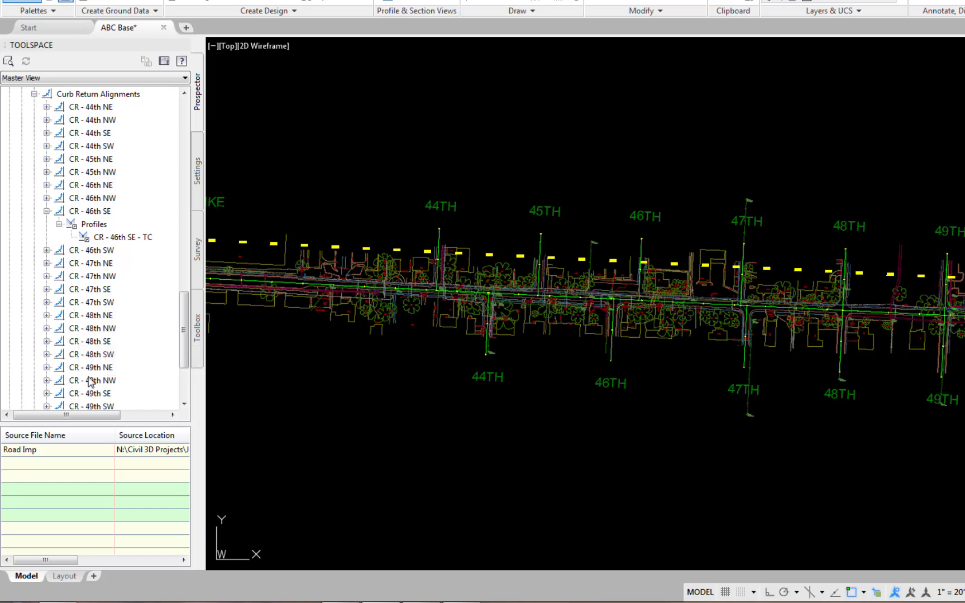
pyautogui.click(47, 367)
pyautogui.click(59, 380)
pyautogui.rightClick(136, 238)
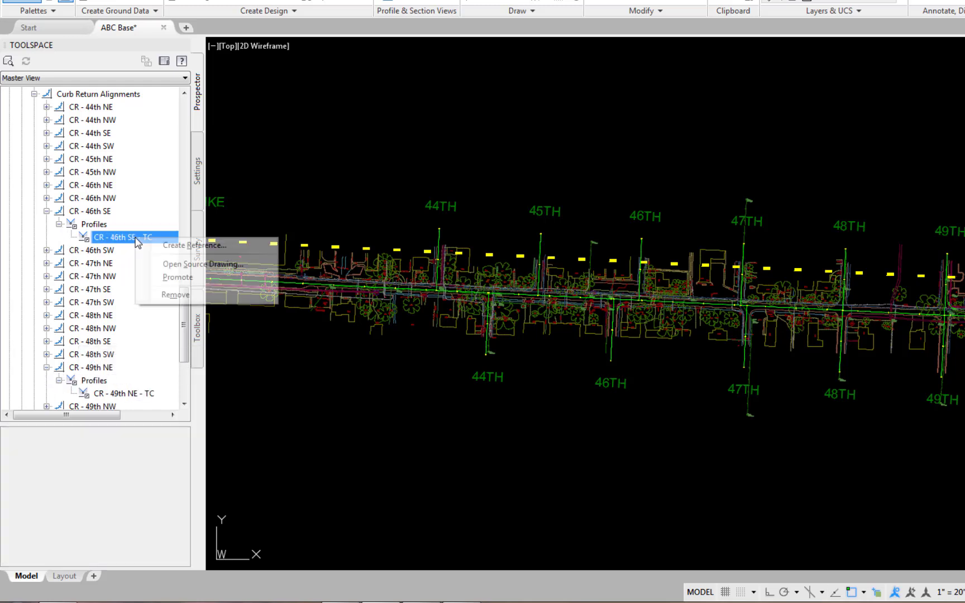
pyautogui.click(168, 246)
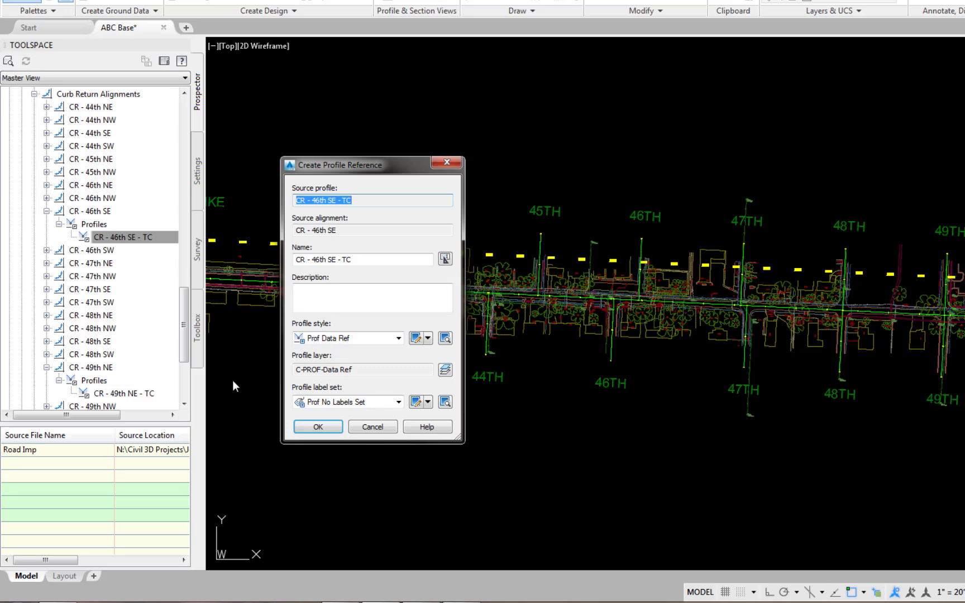
pyautogui.click(317, 427)
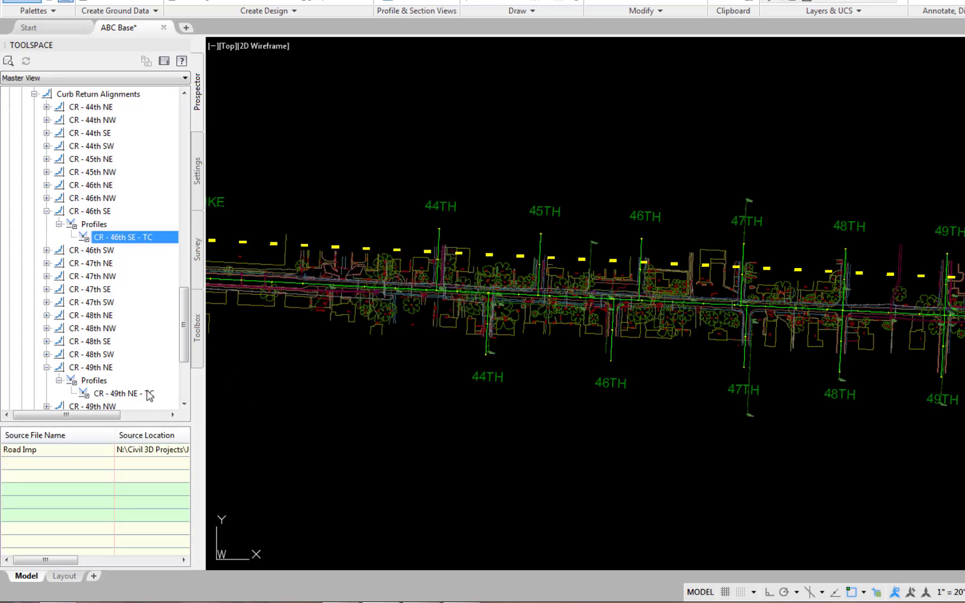
# Create a reference to the CR - 49th NE - TC profile of the 49th NE curb return with the default settings.
pyautogui.rightClick(134, 395)
pyautogui.click(169, 402)
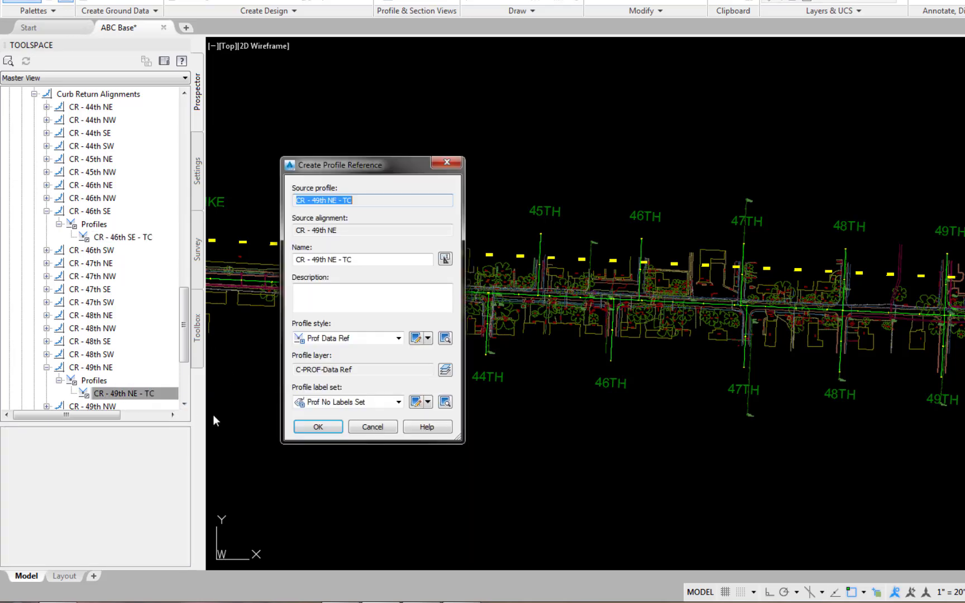
pyautogui.click(319, 428)
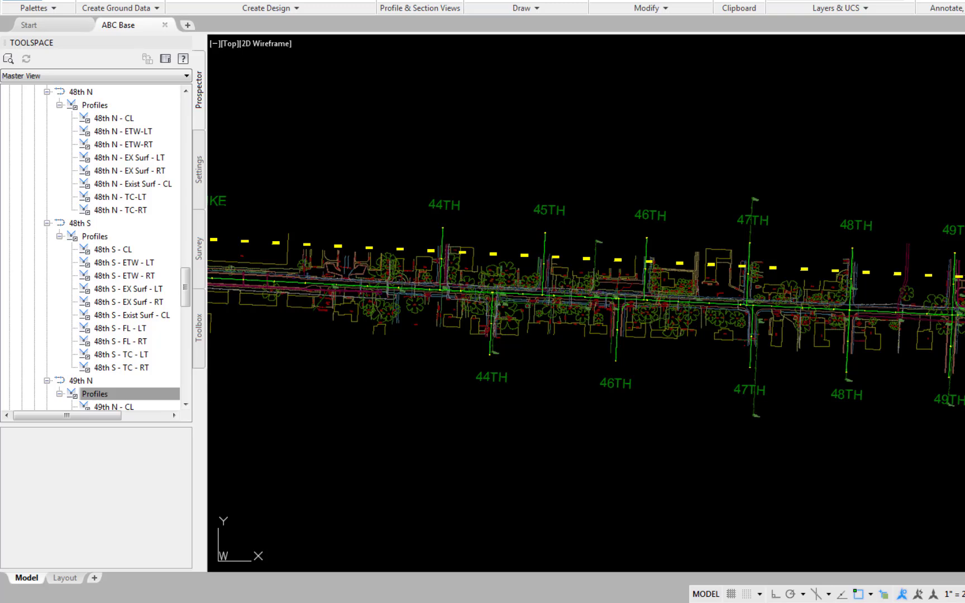
# In the drawing settings of ABC Base, set the object layer for Profile to EX-SURF.
pyautogui.click(199, 171)
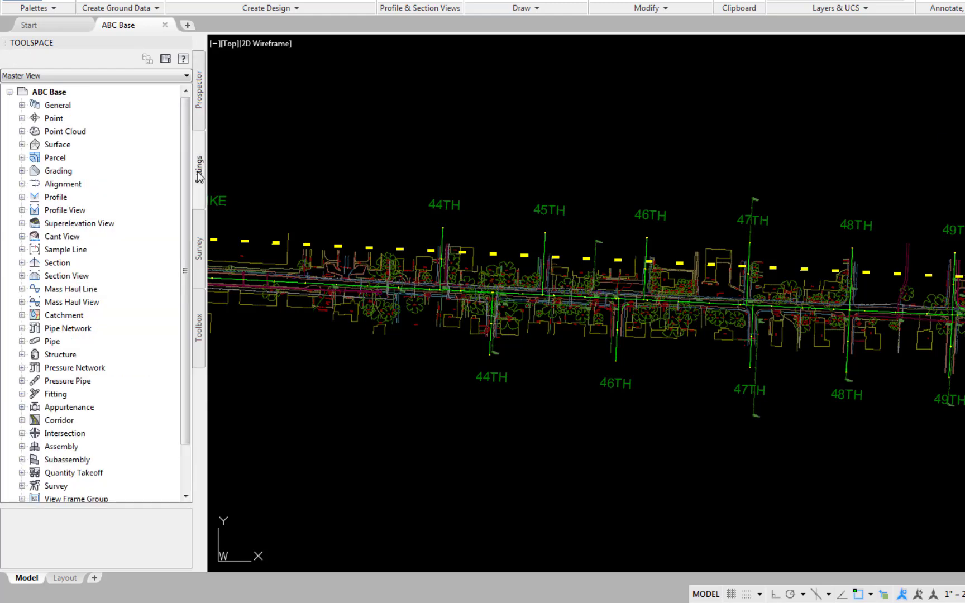
pyautogui.rightClick(49, 93)
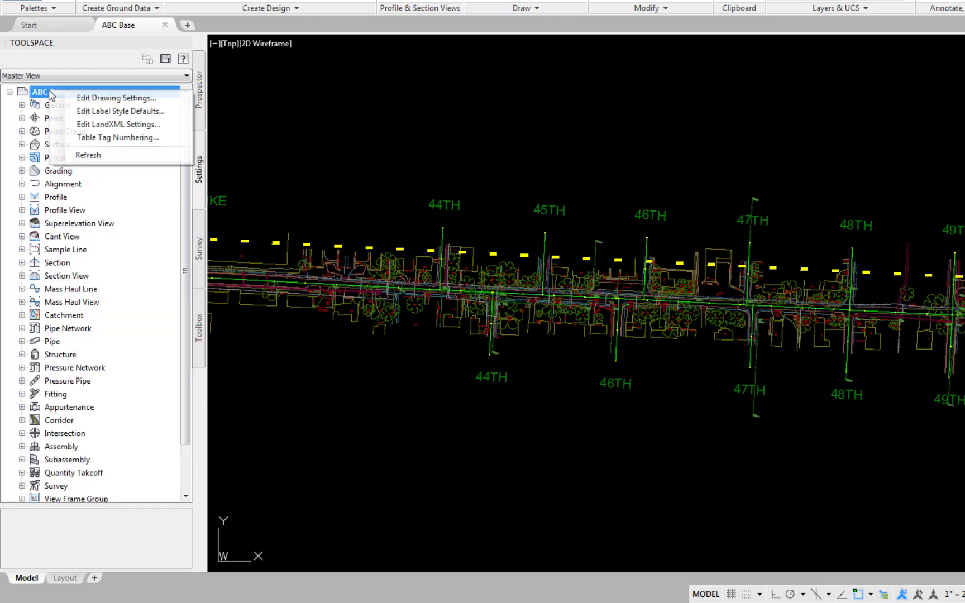
pyautogui.click(100, 100)
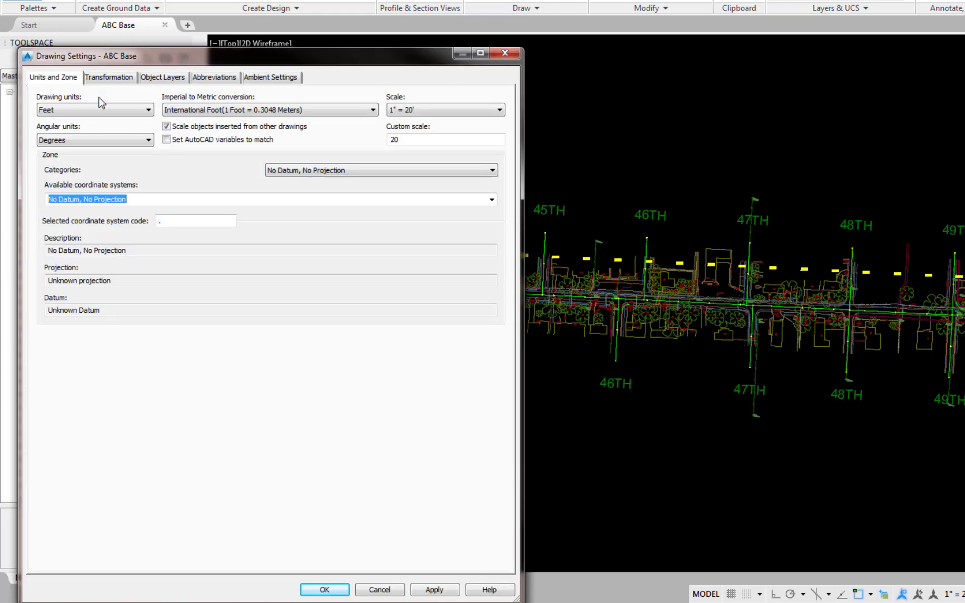
pyautogui.click(162, 77)
pyautogui.scroll(-10, 130, 290)
pyautogui.click(66, 255)
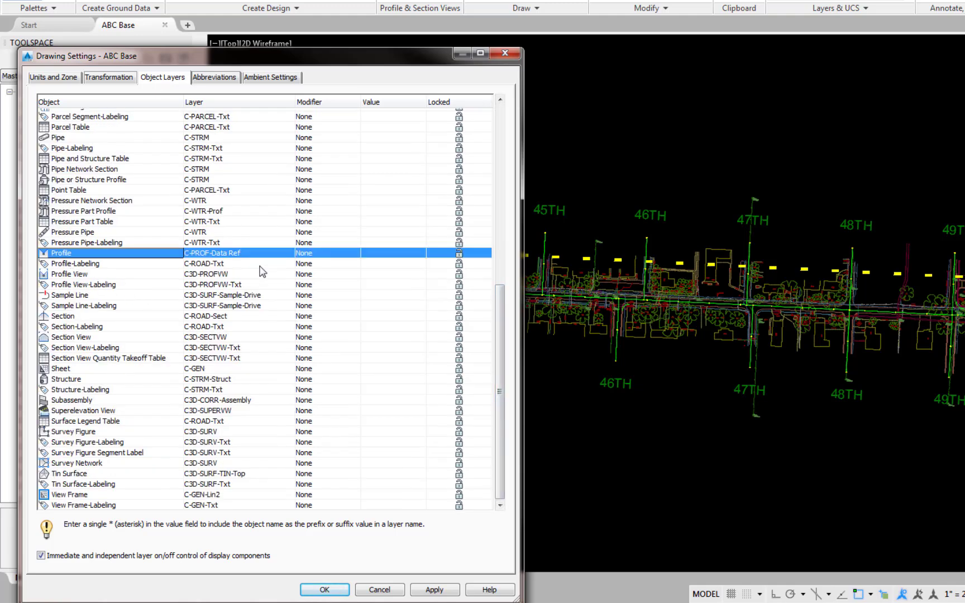
pyautogui.click(283, 252)
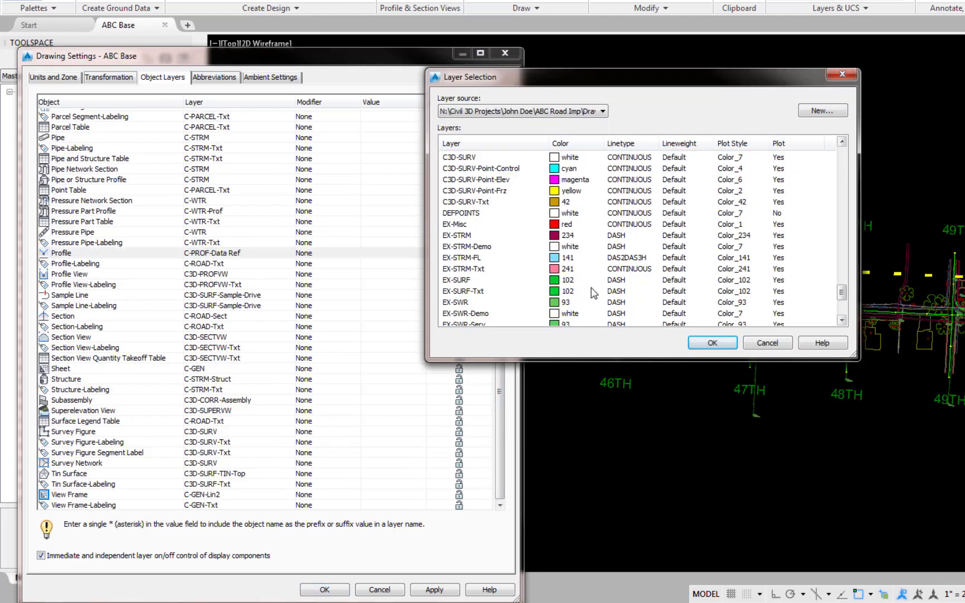
pyautogui.click(466, 280)
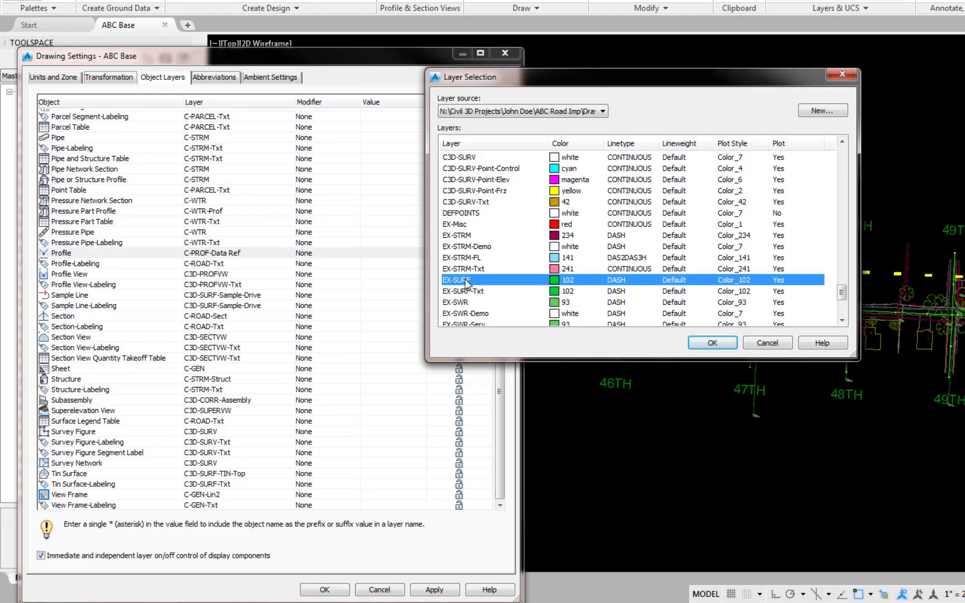
pyautogui.click(705, 343)
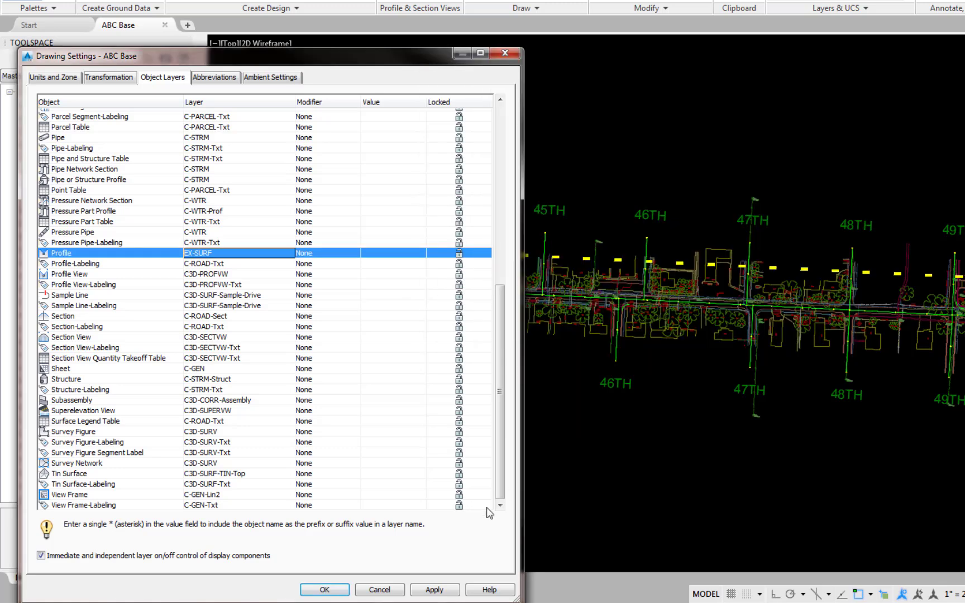
pyautogui.click(316, 588)
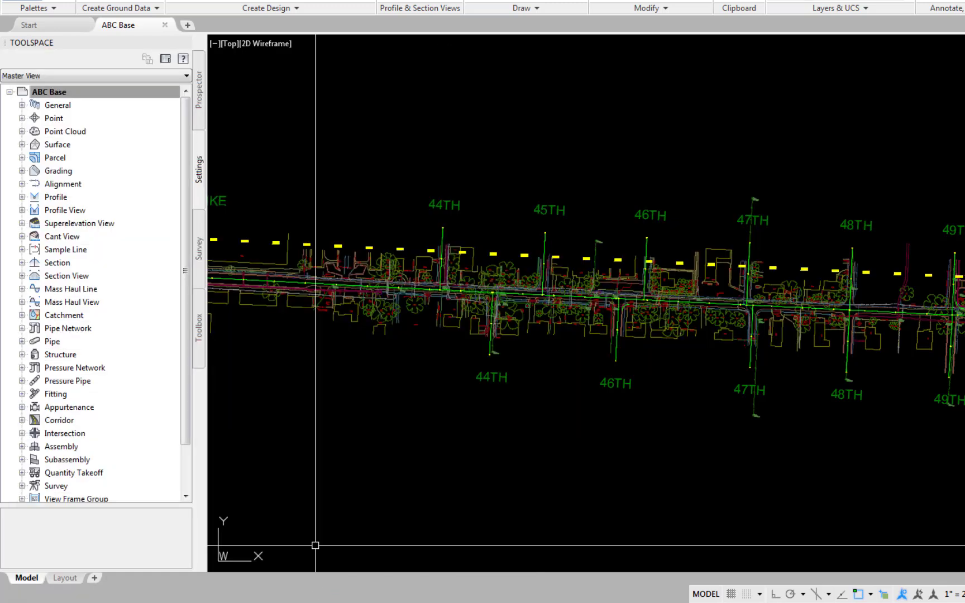
# In the Profile feature settings, set the default profile style to Exist Grnd.
pyautogui.rightClick(58, 200)
pyautogui.click(125, 210)
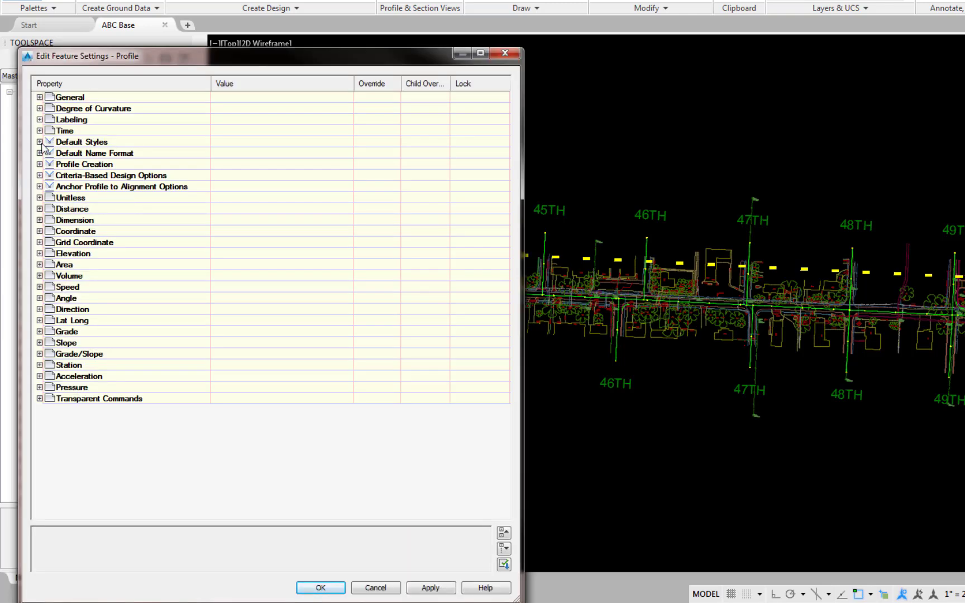
pyautogui.click(40, 142)
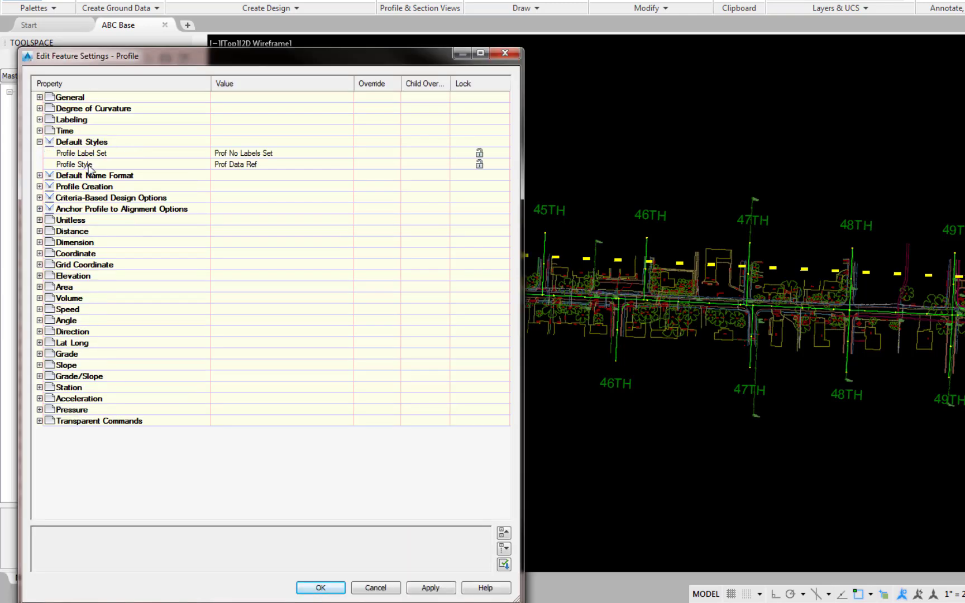
pyautogui.click(351, 166)
pyautogui.click(347, 164)
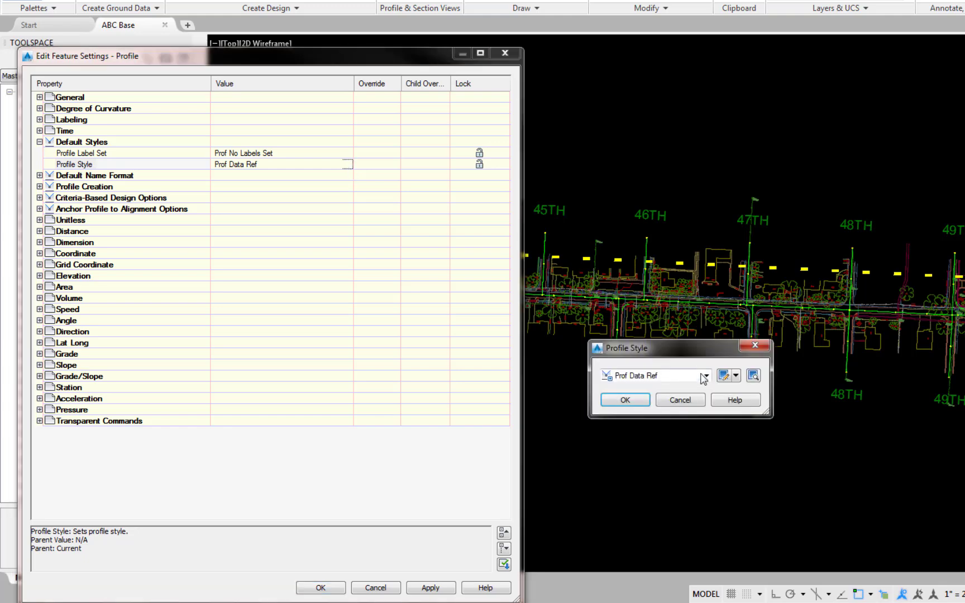
pyautogui.click(707, 375)
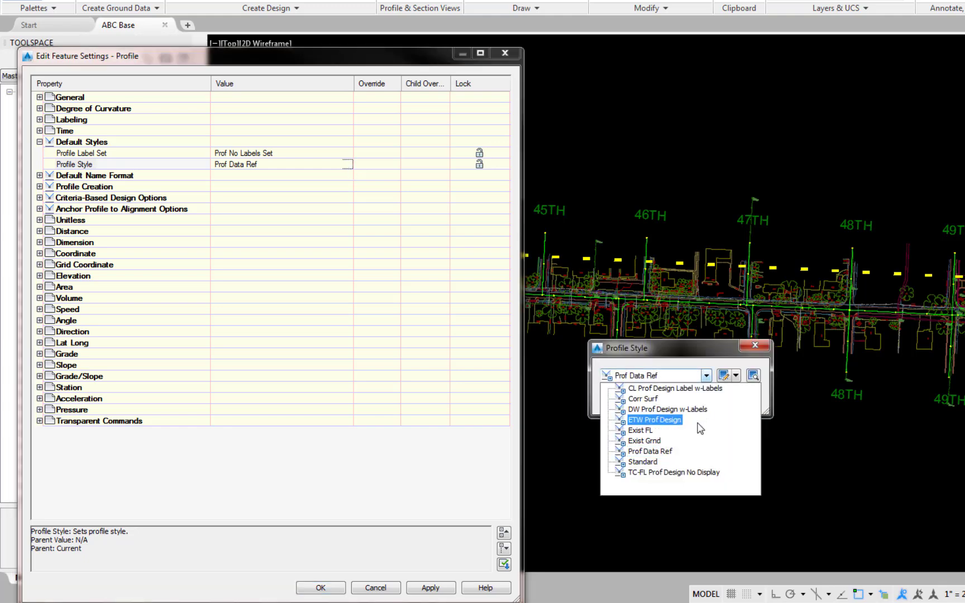
pyautogui.click(642, 441)
pyautogui.click(626, 400)
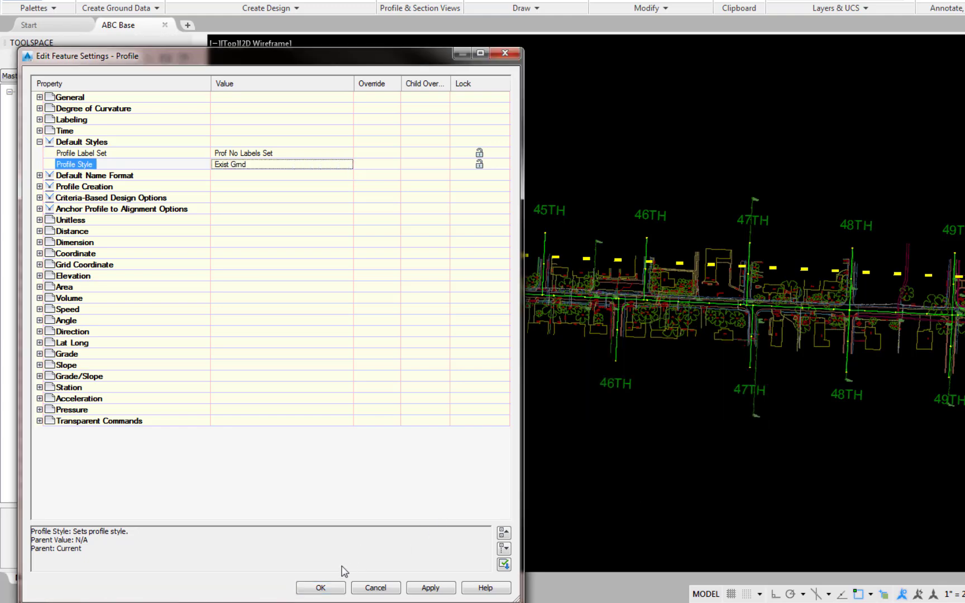
pyautogui.click(321, 587)
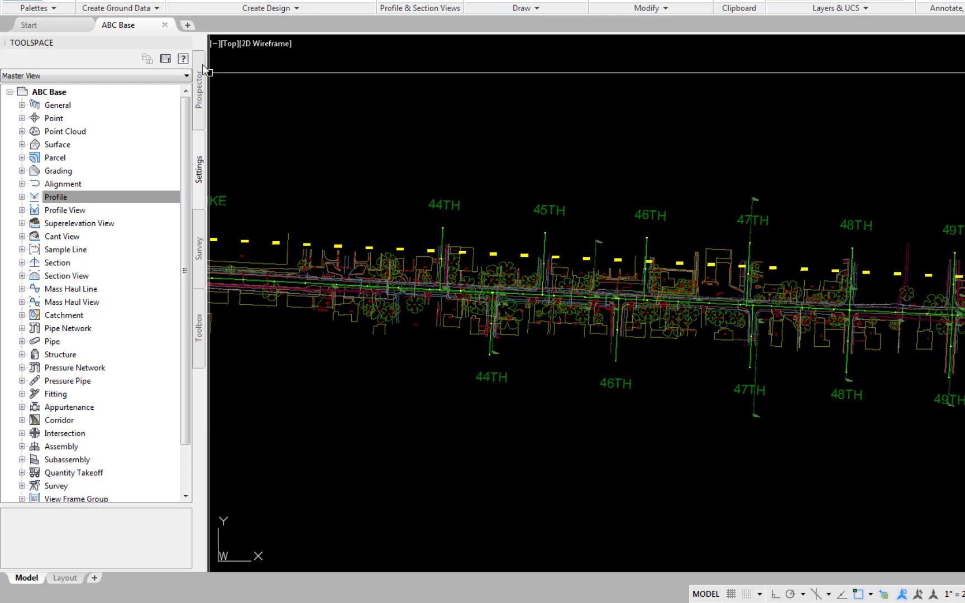
# Create a reference to the 44th N - Exist Surf - CL profile from the data shortcuts with the default settings.
pyautogui.click(199, 90)
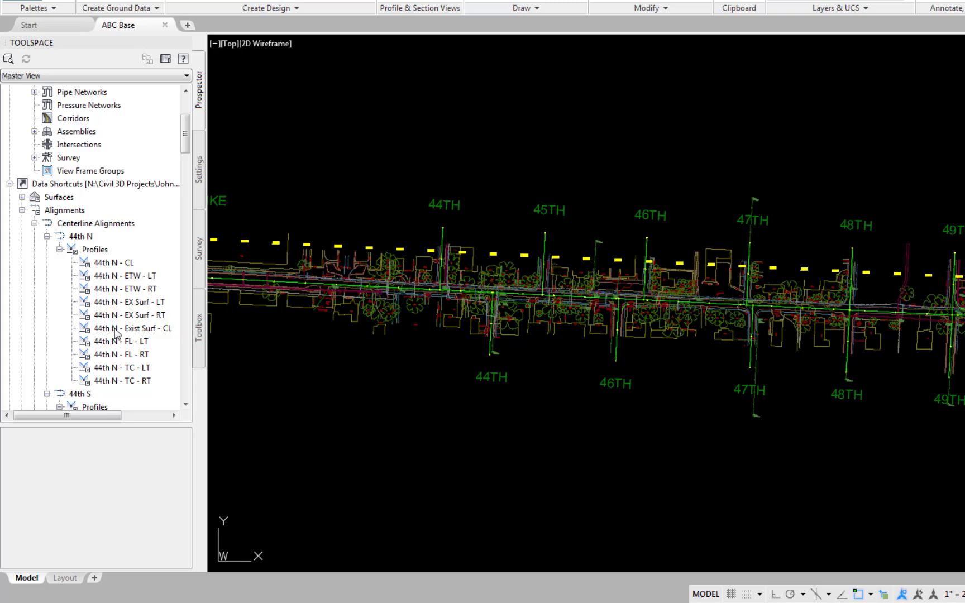
pyautogui.rightClick(116, 330)
pyautogui.click(178, 338)
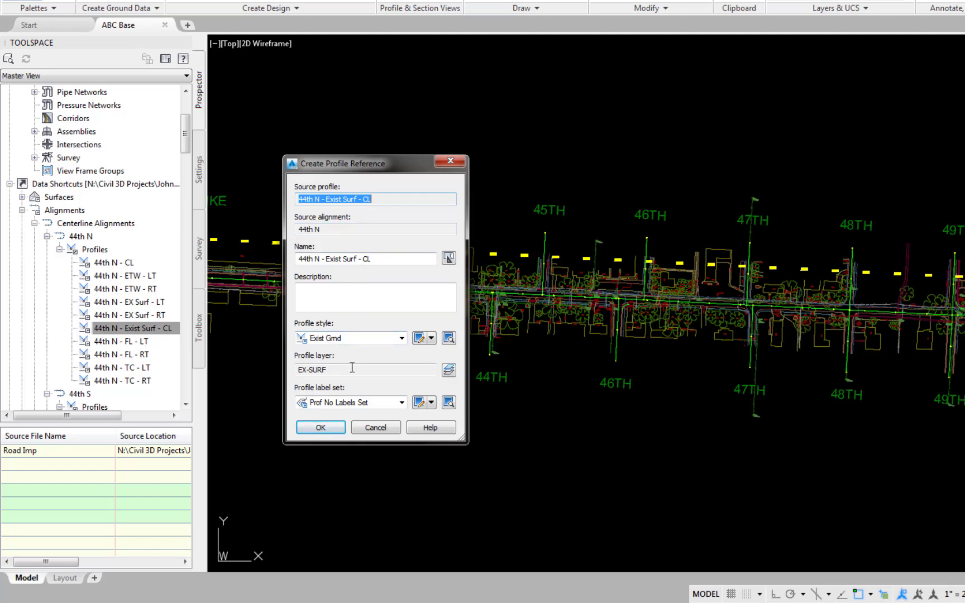
pyautogui.click(321, 430)
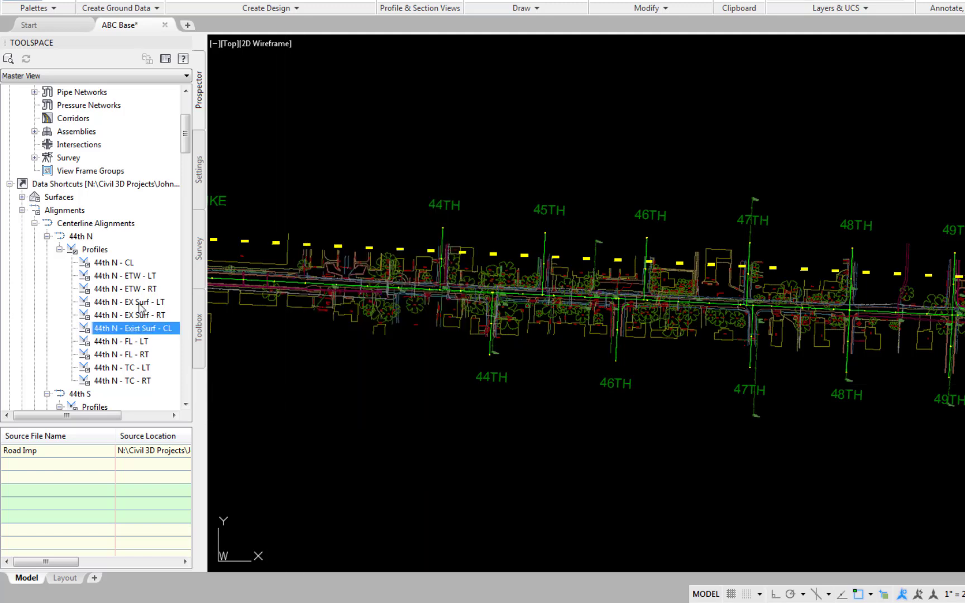
# Create references to the 44th N - EX Surf - LT and 44th N - EX Surf - RT profiles with the default settings.
pyautogui.rightClick(139, 304)
pyautogui.click(168, 310)
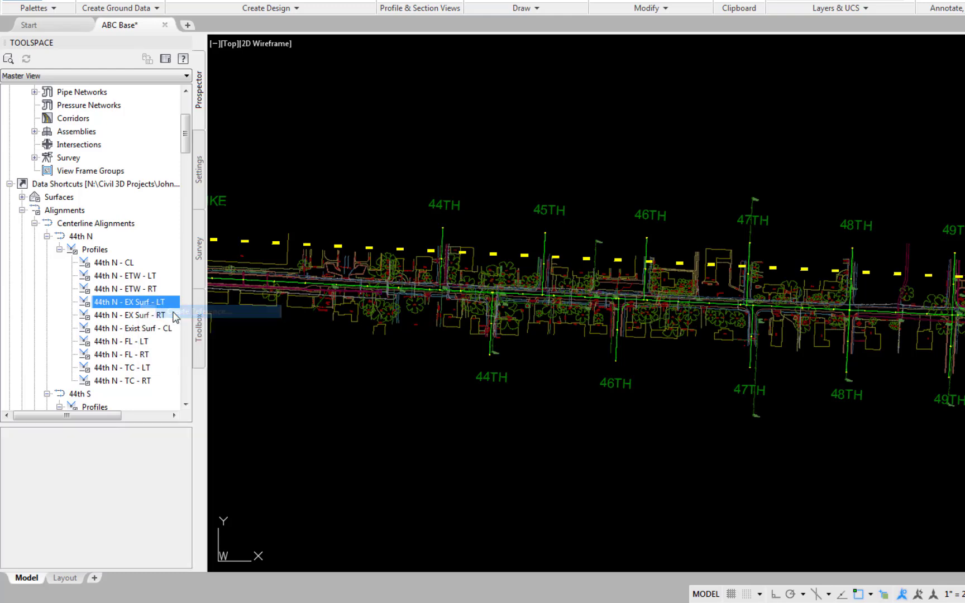
pyautogui.click(322, 425)
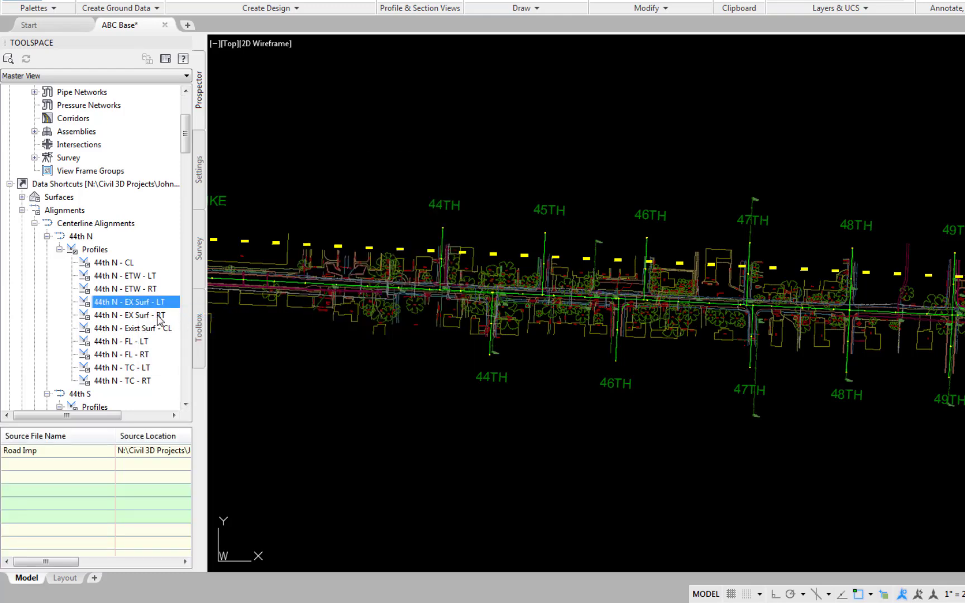
pyautogui.rightClick(161, 319)
pyautogui.click(201, 322)
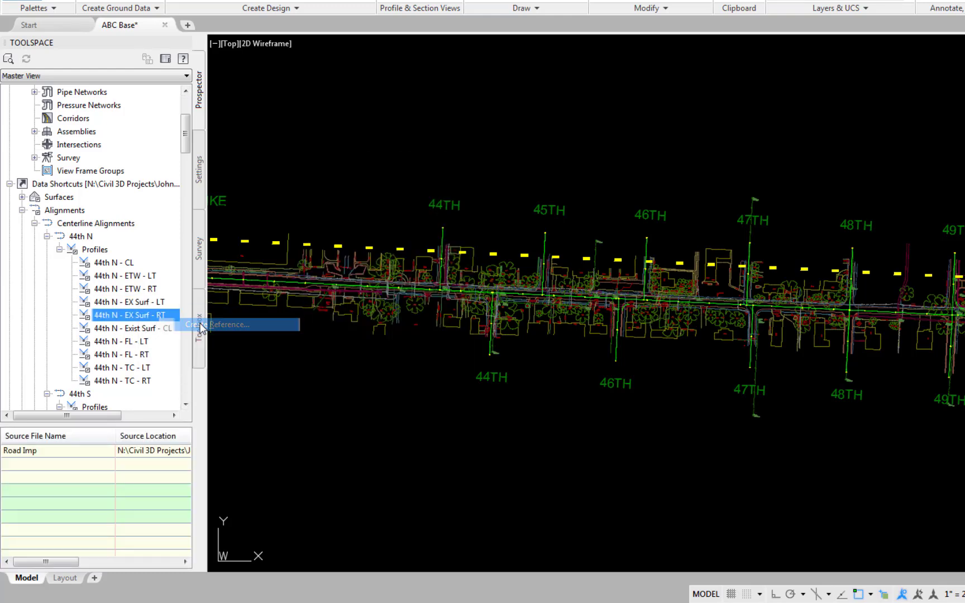
pyautogui.click(320, 427)
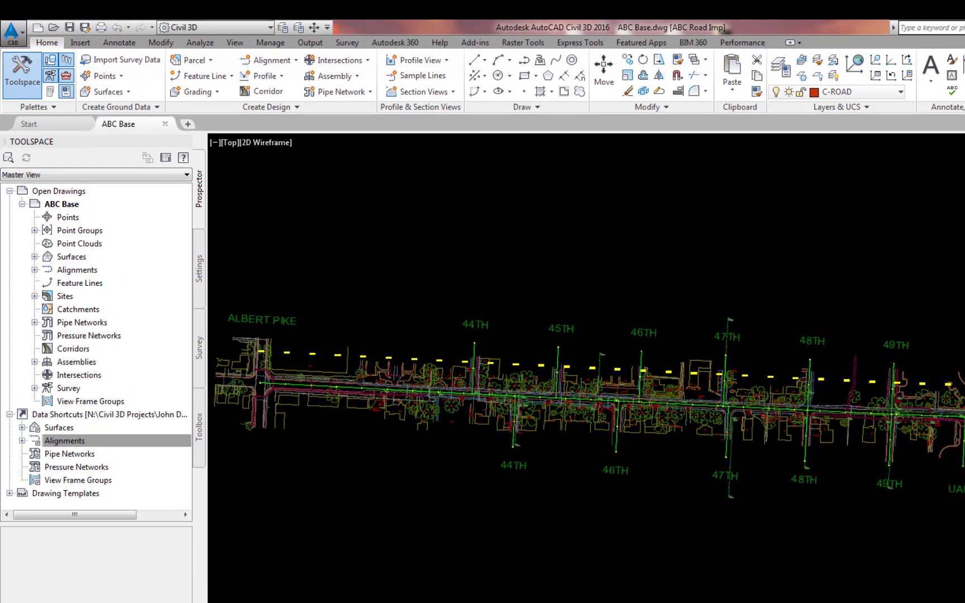
# Attach ROW-Esmt.dwg from the Drawings - Reference folder as an external reference with the default scale, insertion point and rotation.
pyautogui.write('XR')
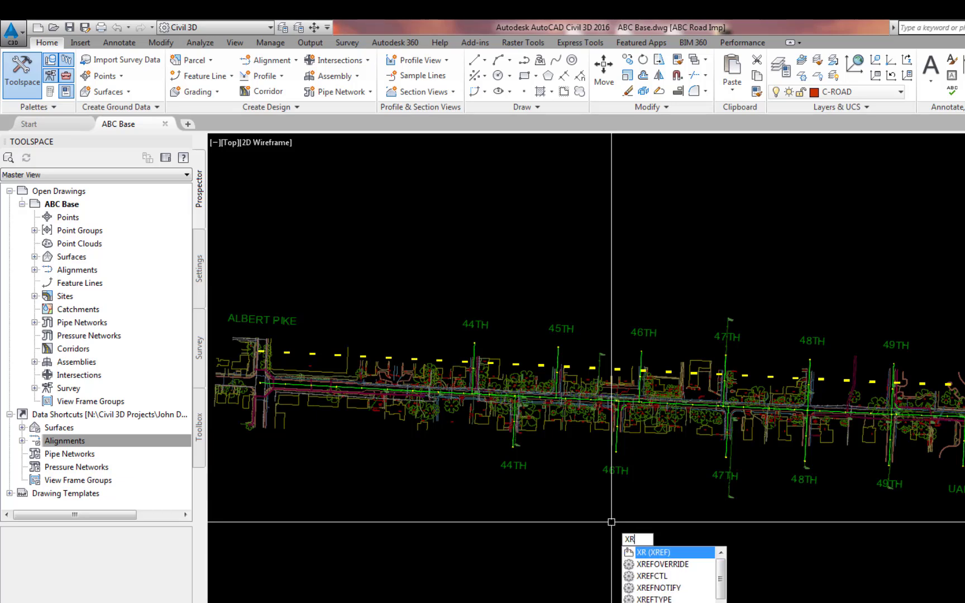
pyautogui.press('Return')
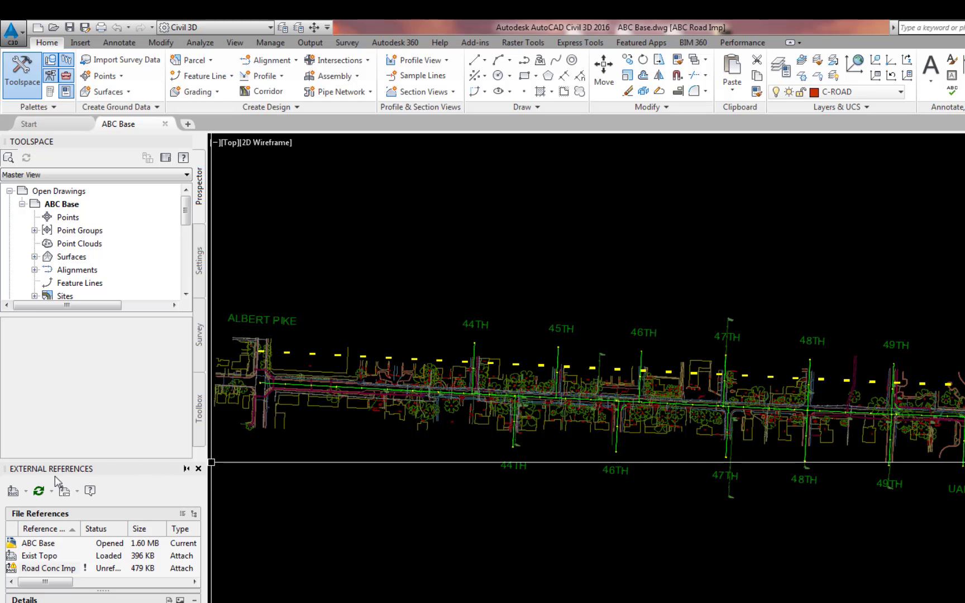
pyautogui.click(9, 494)
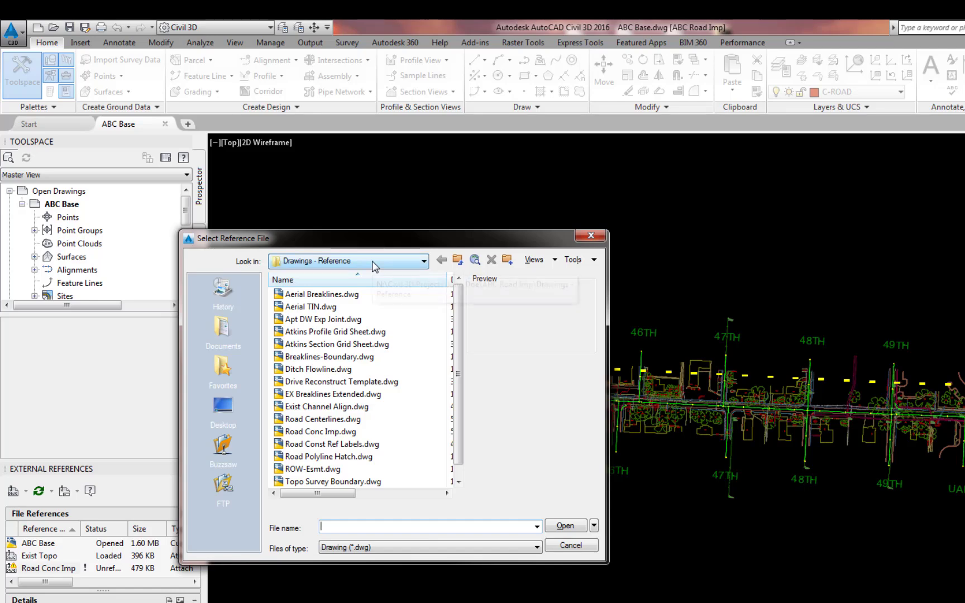
pyautogui.click(318, 473)
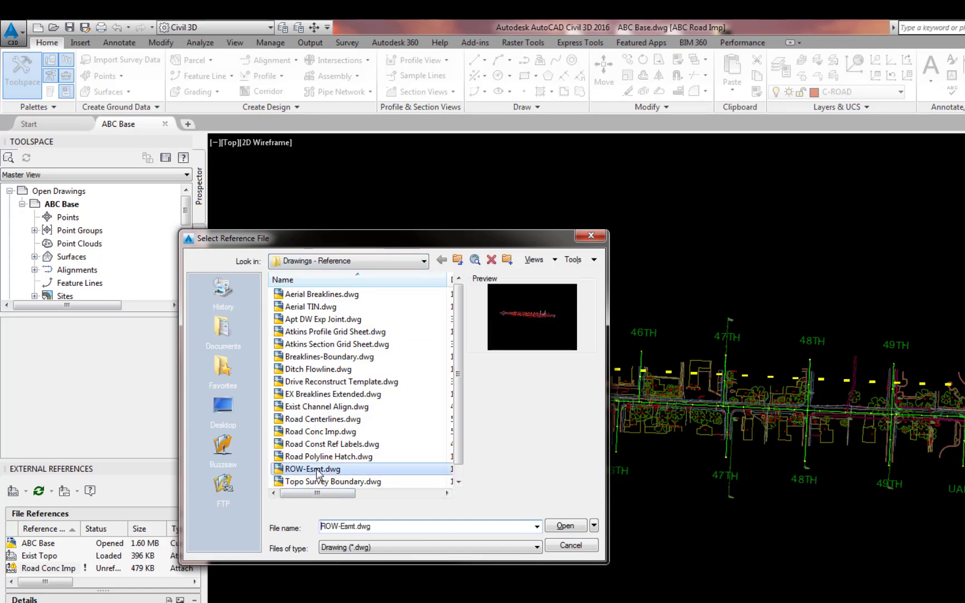
pyautogui.click(565, 526)
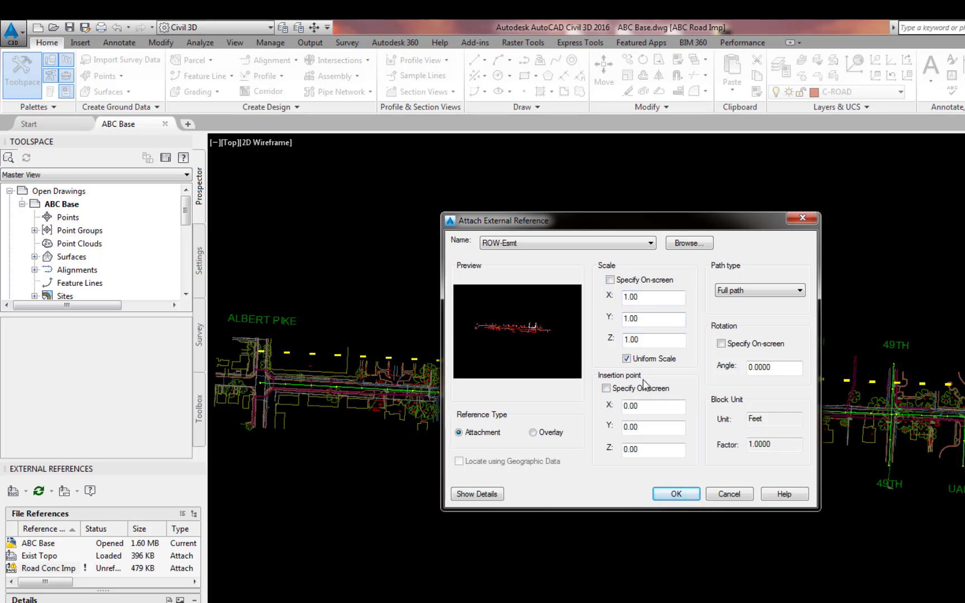
pyautogui.click(676, 493)
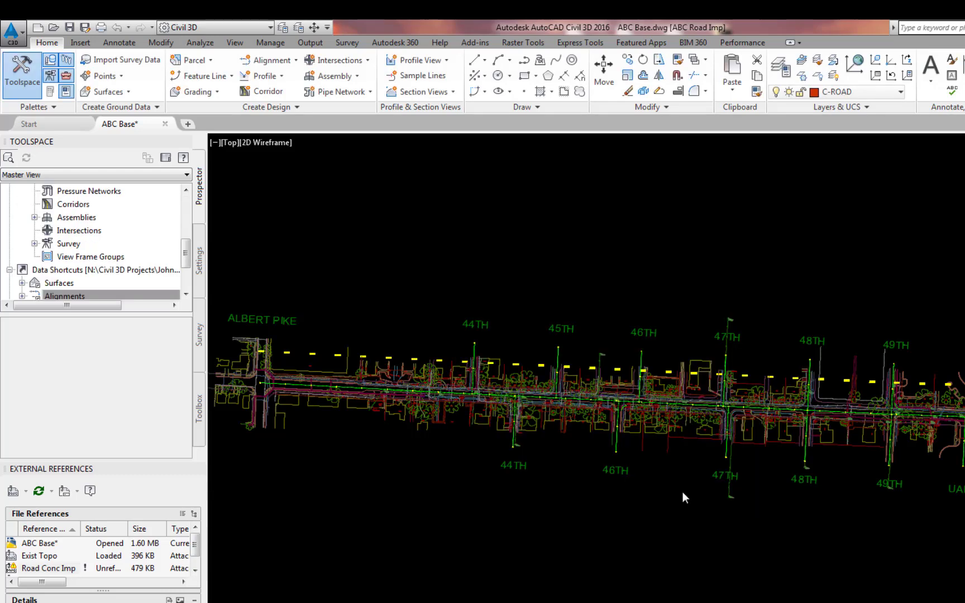
# Attach Road Conc Imp.dwg from the Drawings - Reference folder as an external reference with the default attachment settings.
pyautogui.press('Return')
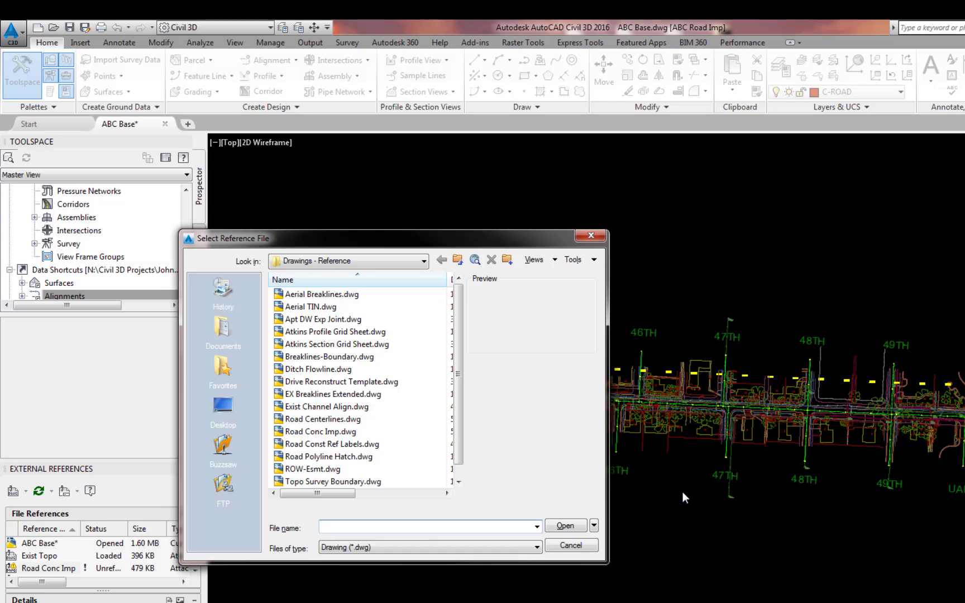
pyautogui.click(319, 432)
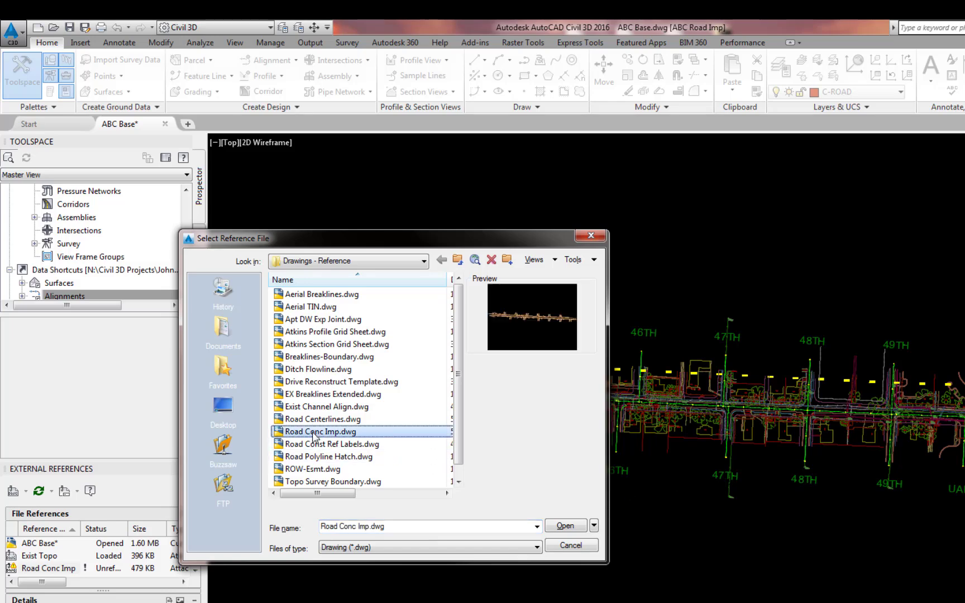
pyautogui.click(563, 525)
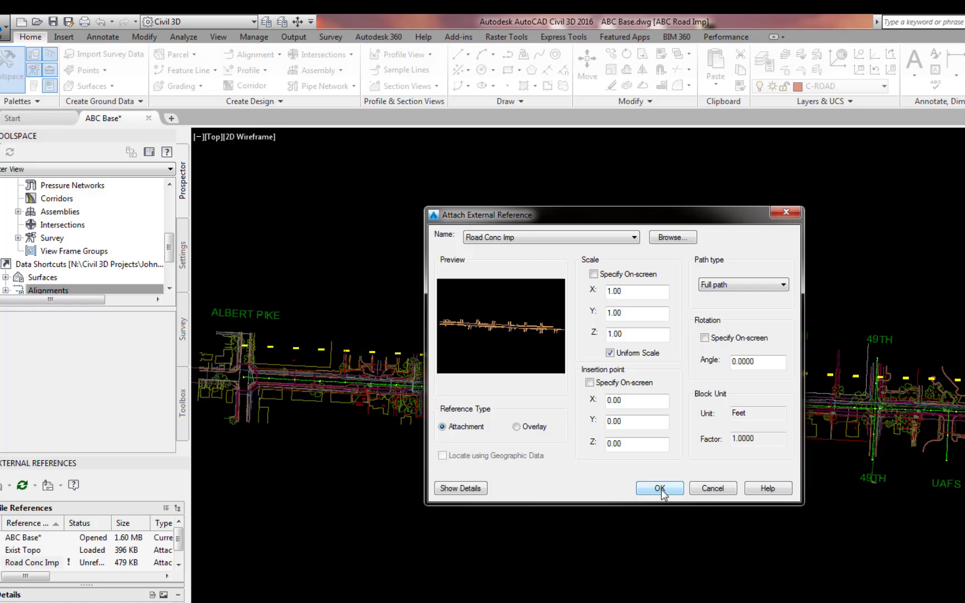
pyautogui.click(660, 489)
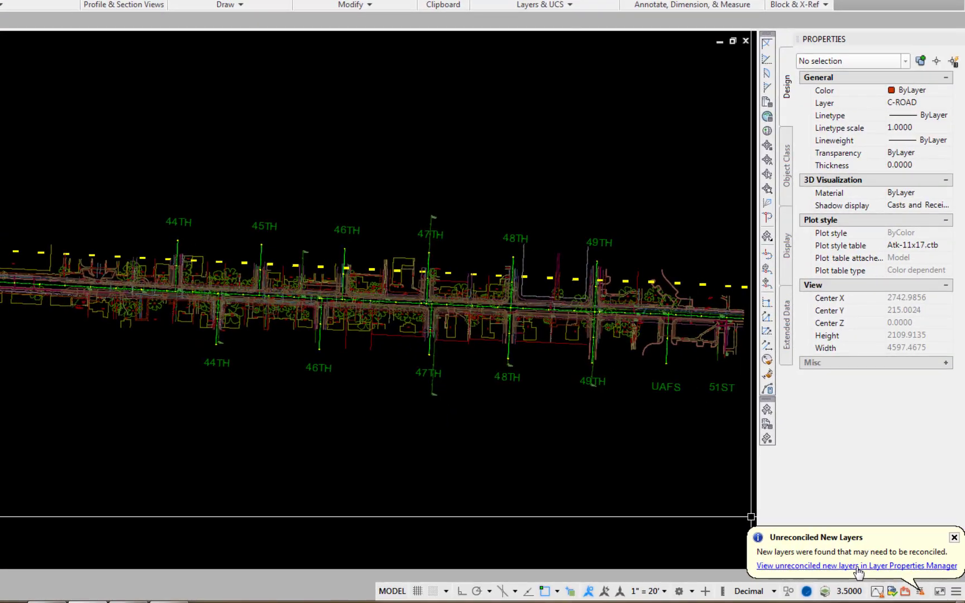
# Reconcile all the new Road Conc Imp and ROW-Esmt xref layers and close the layer manager.
pyautogui.click(857, 566)
pyautogui.click(302, 85)
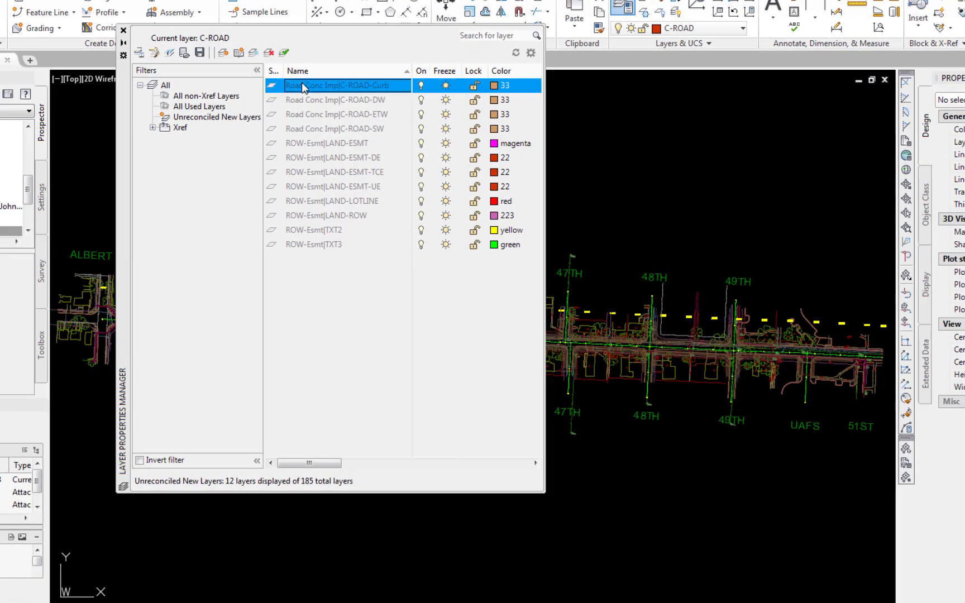
pyautogui.keyDown('shift'); pyautogui.click(327, 244); pyautogui.keyUp('shift')
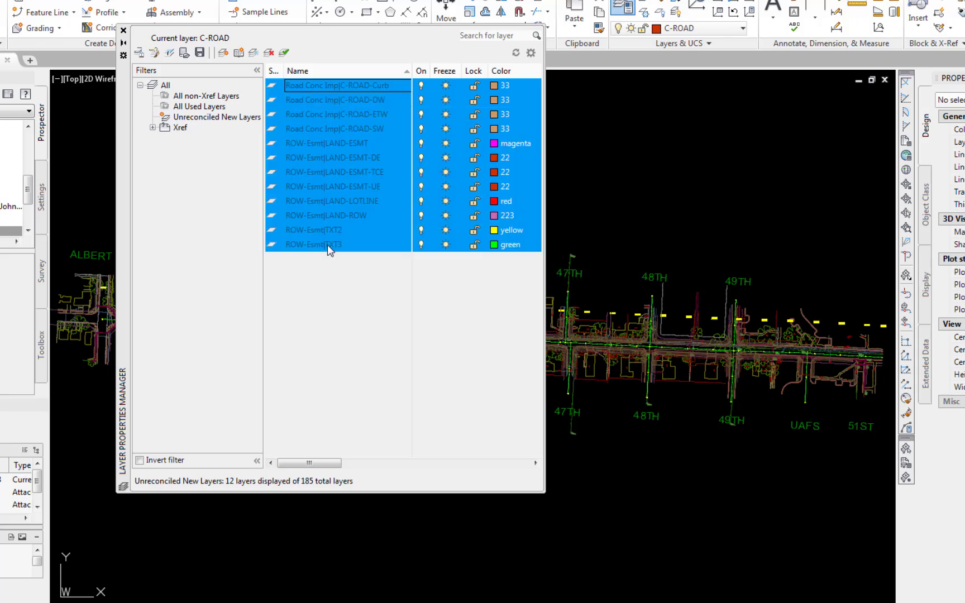
pyautogui.rightClick(338, 173)
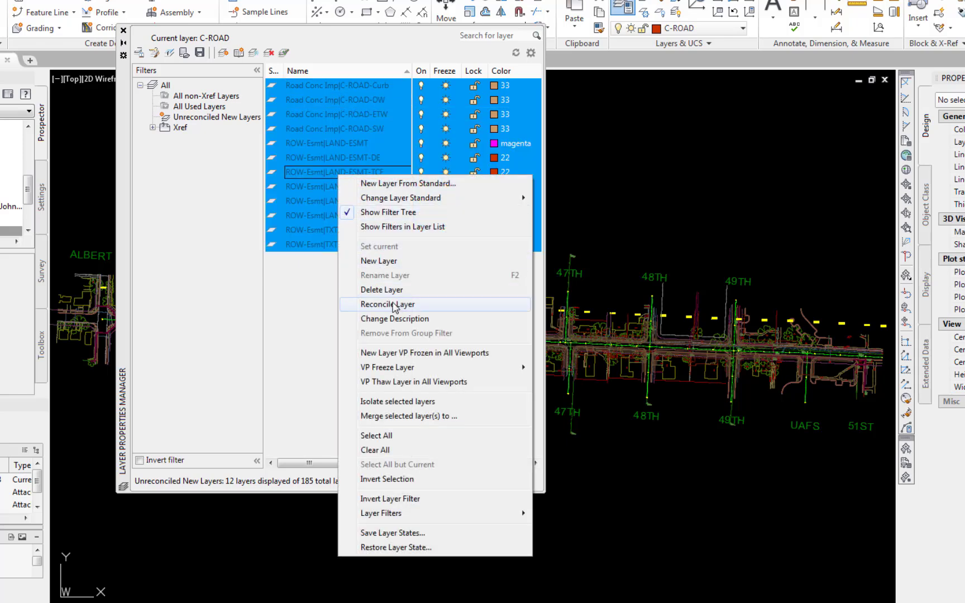
pyautogui.click(405, 304)
pyautogui.click(123, 30)
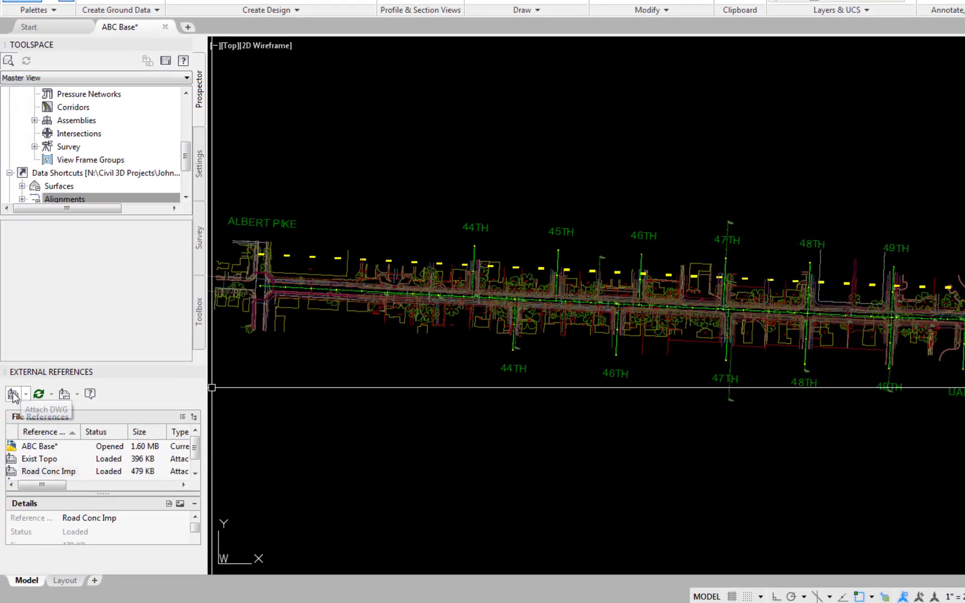
# Attach Road Imp.dwg from the Drawings - Design folder as an external reference with the default attachment settings.
pyautogui.click(13, 395)
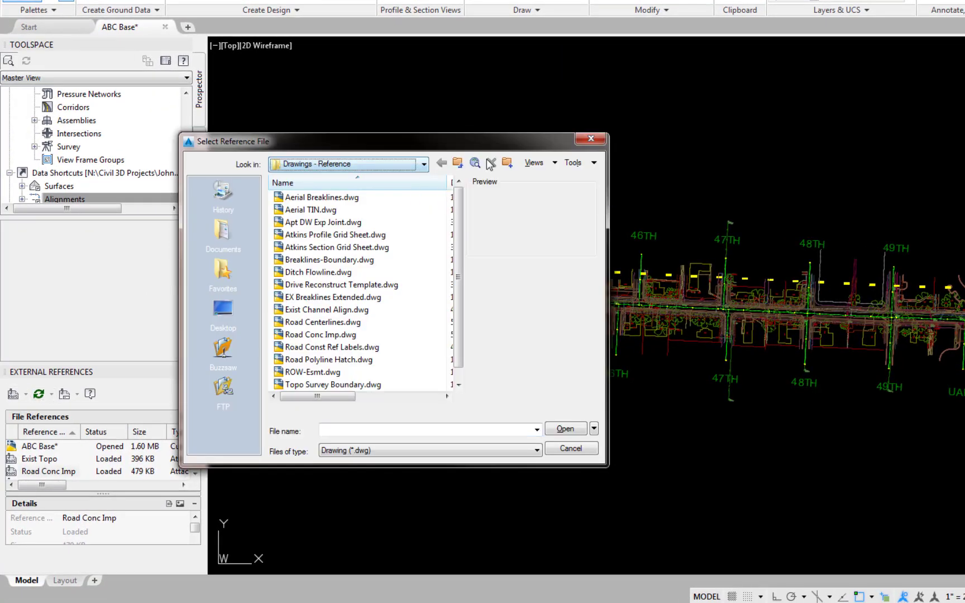
pyautogui.click(457, 162)
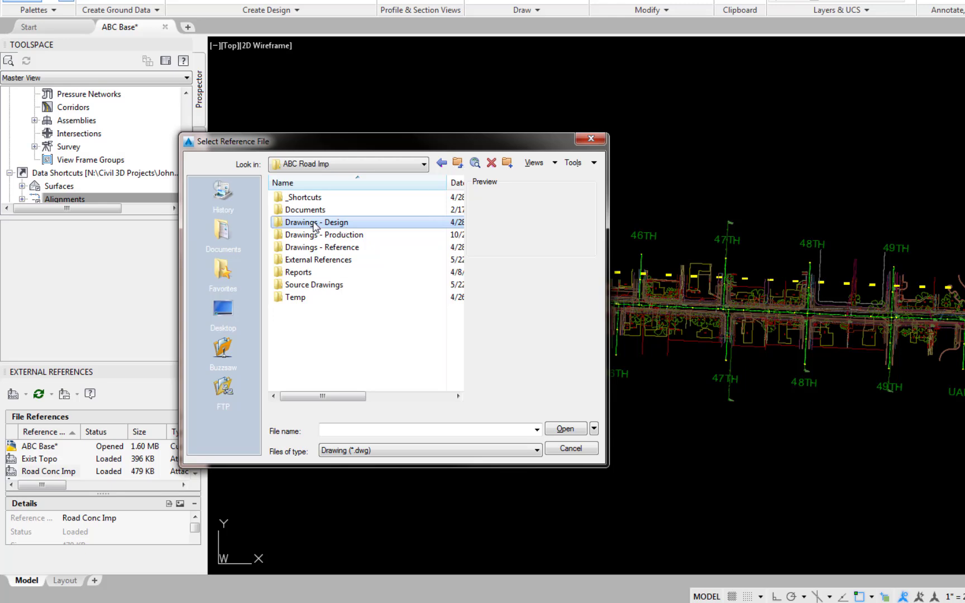
pyautogui.doubleClick(315, 223)
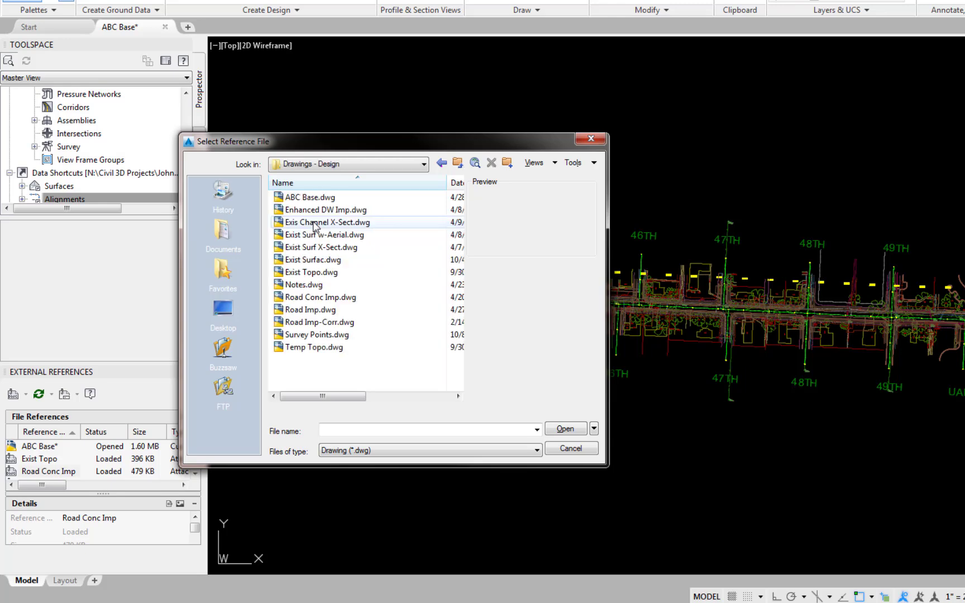
pyautogui.click(309, 310)
pyautogui.click(561, 432)
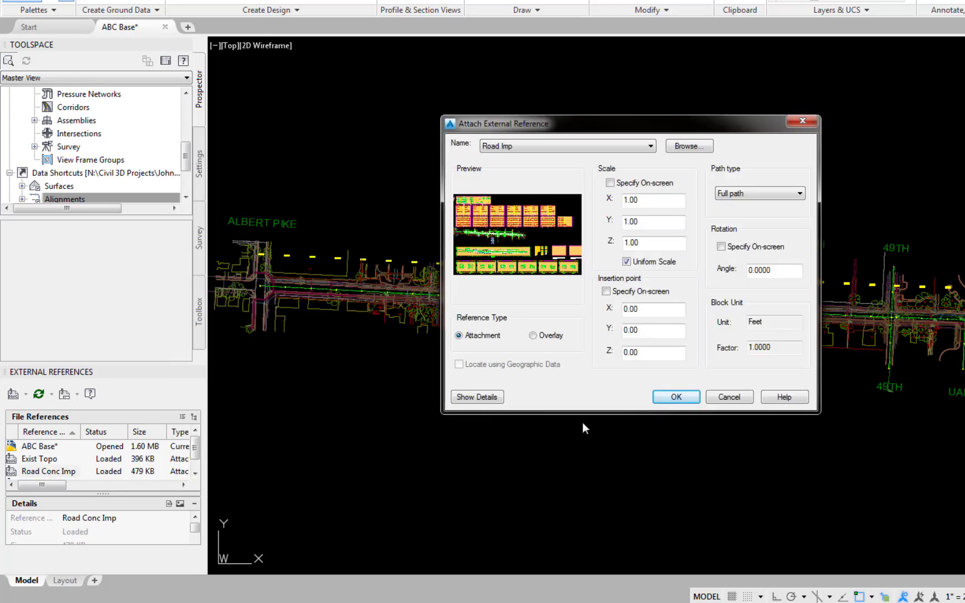
pyautogui.click(677, 398)
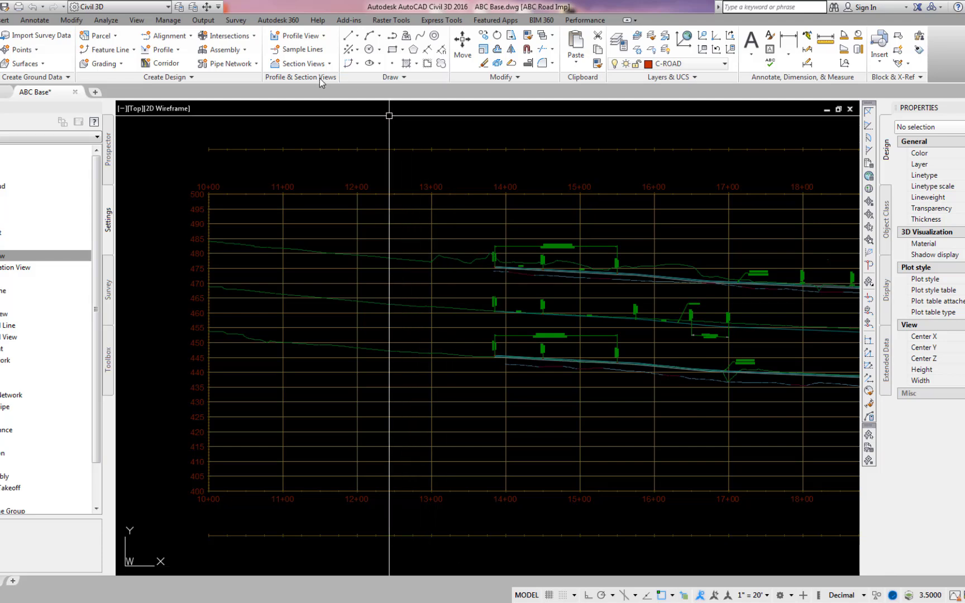
# Start a stacked profile view for the Kin Crown alignment and set its end station to 42+00.
pyautogui.click(313, 37)
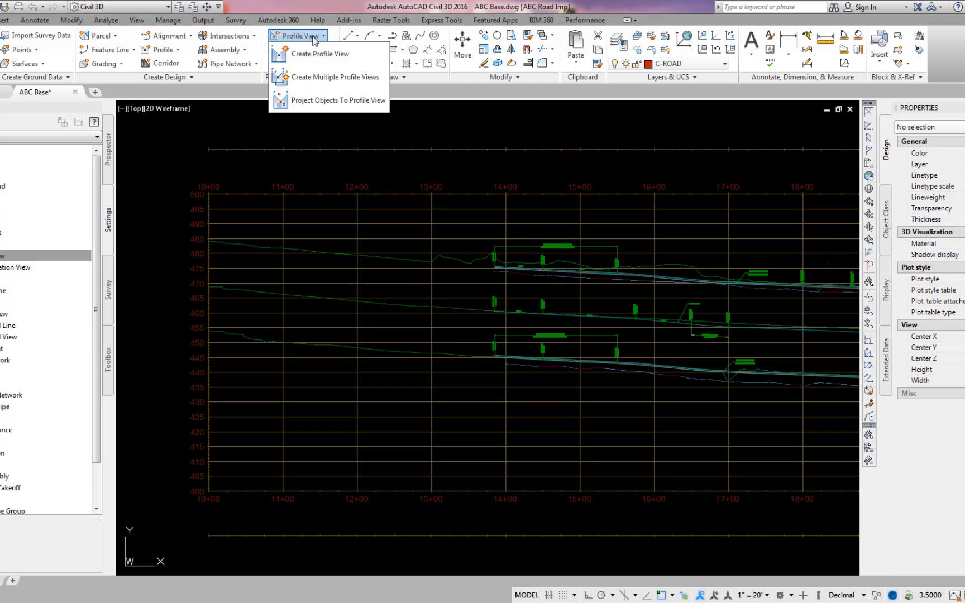
pyautogui.click(316, 54)
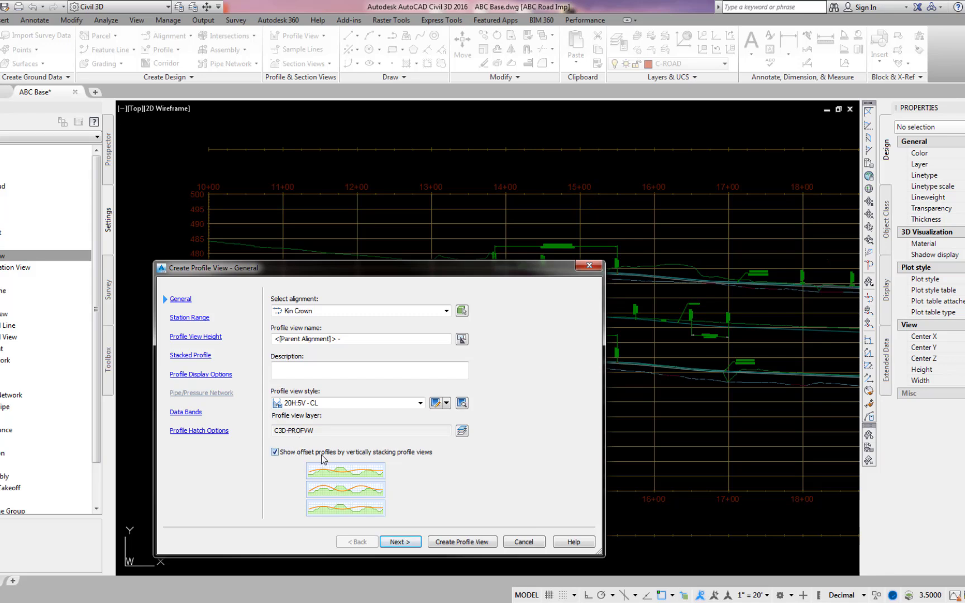
pyautogui.click(189, 318)
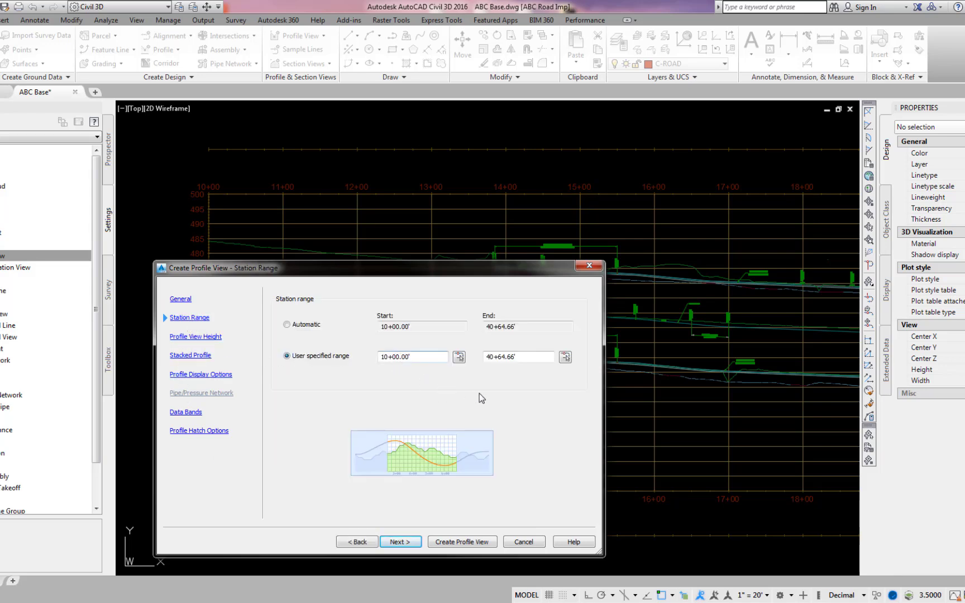
pyautogui.doubleClick(534, 355)
pyautogui.write('42')
pyautogui.write('00')
# Set the user-specified profile view height to a minimum of 400 and a maximum of 500.
pyautogui.click(195, 338)
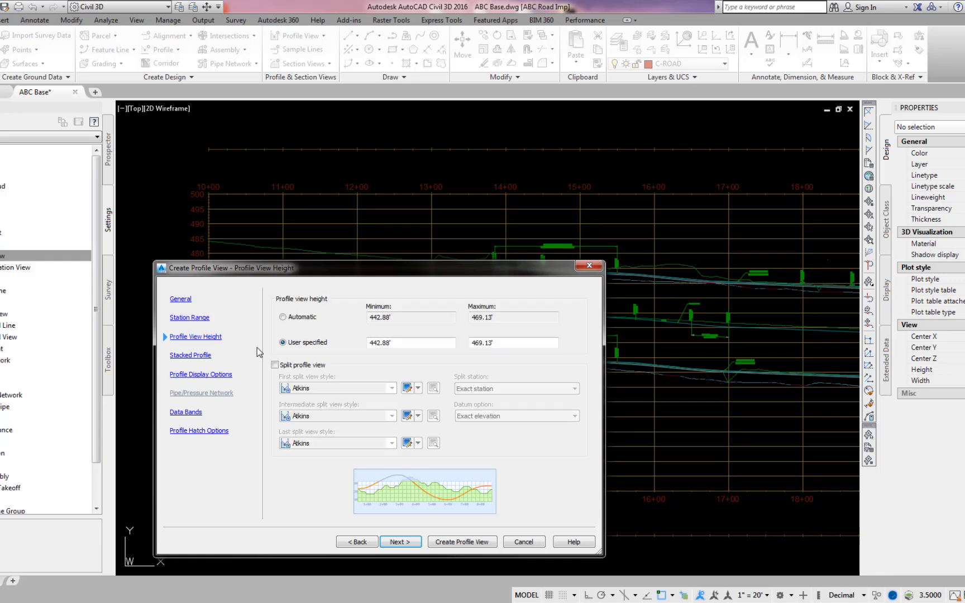
pyautogui.doubleClick(398, 343)
pyautogui.write('400')
pyautogui.press('Tab')
pyautogui.write('500')
# Keep the default stacked view styles and draw only Kin TC - LT and Kin Crown - EX Surf - LT in the top view.
pyautogui.click(189, 356)
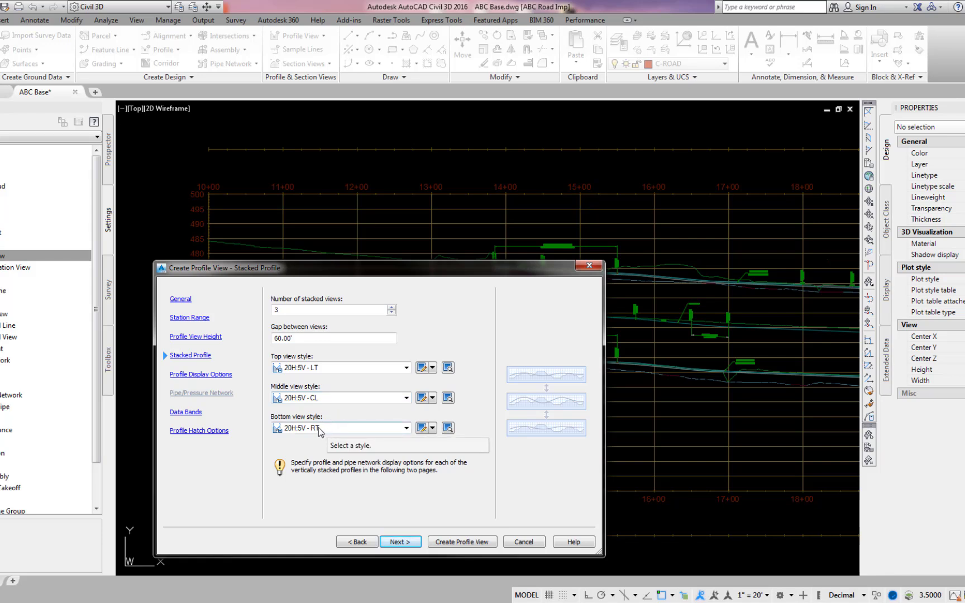
pyautogui.click(199, 376)
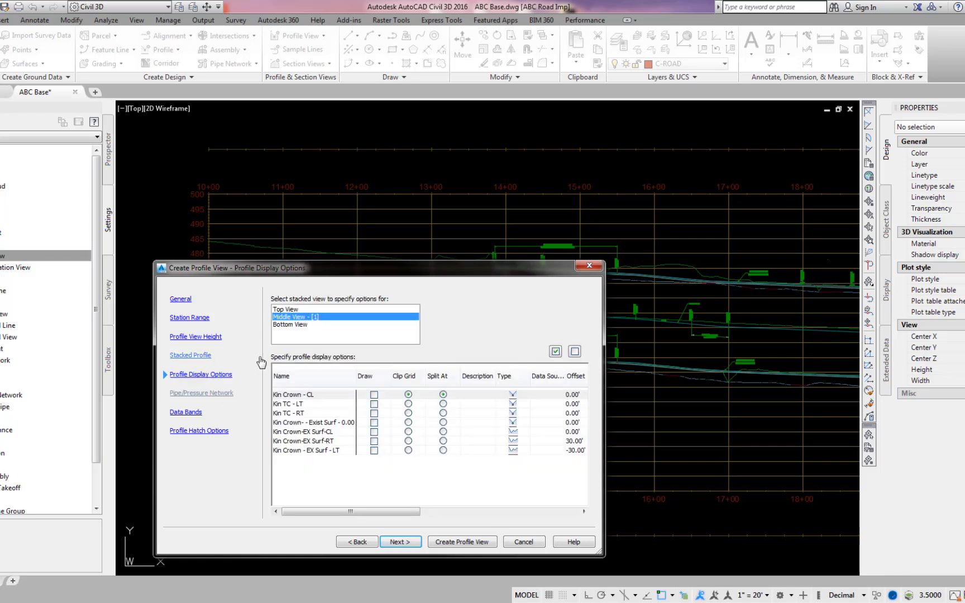
pyautogui.click(289, 310)
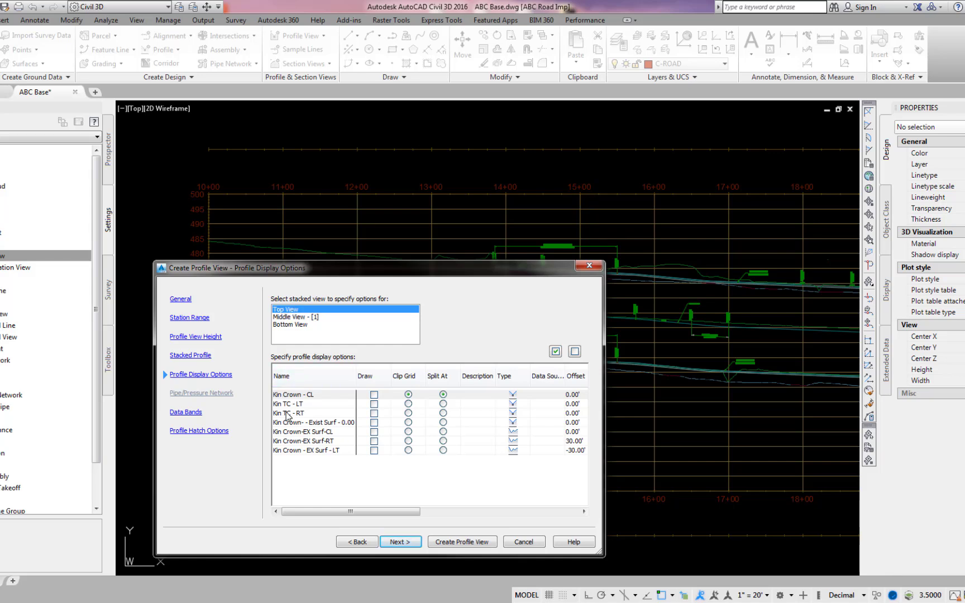
pyautogui.click(375, 409)
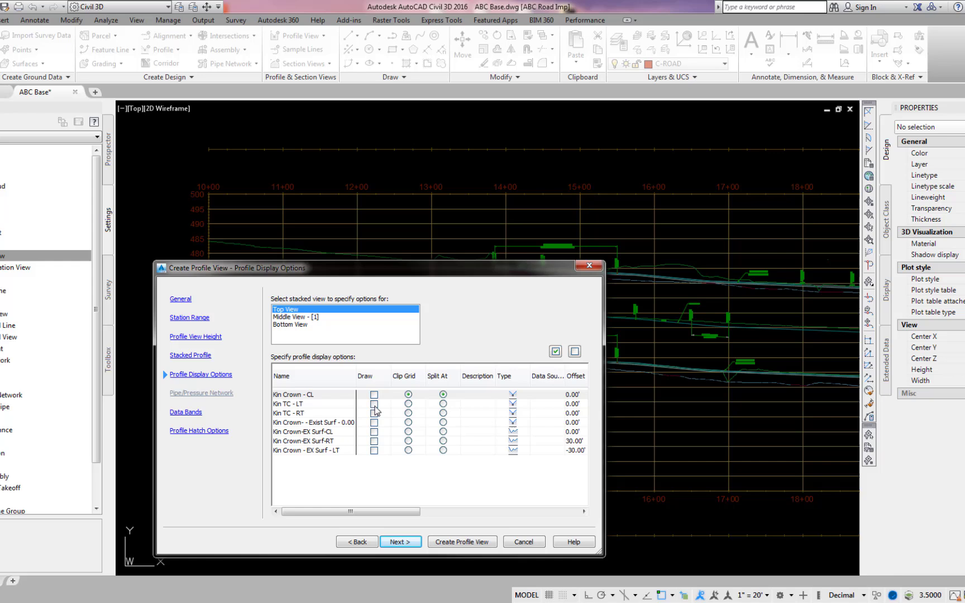
pyautogui.click(375, 405)
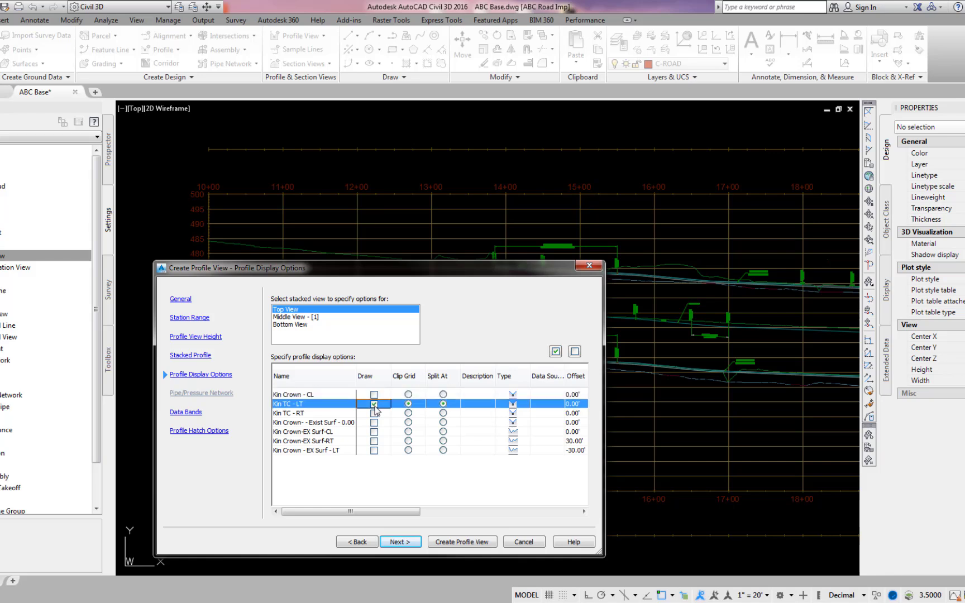
pyautogui.click(374, 450)
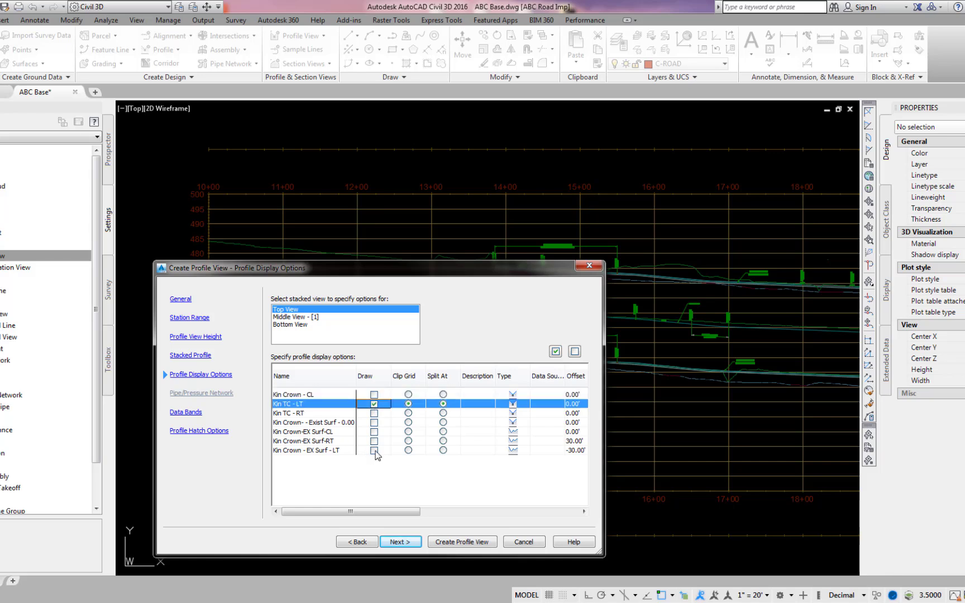
# Draw only Kin Crown - CL and Kin Crown-EX Surf-CL in the middle stacked view.
pyautogui.click(290, 318)
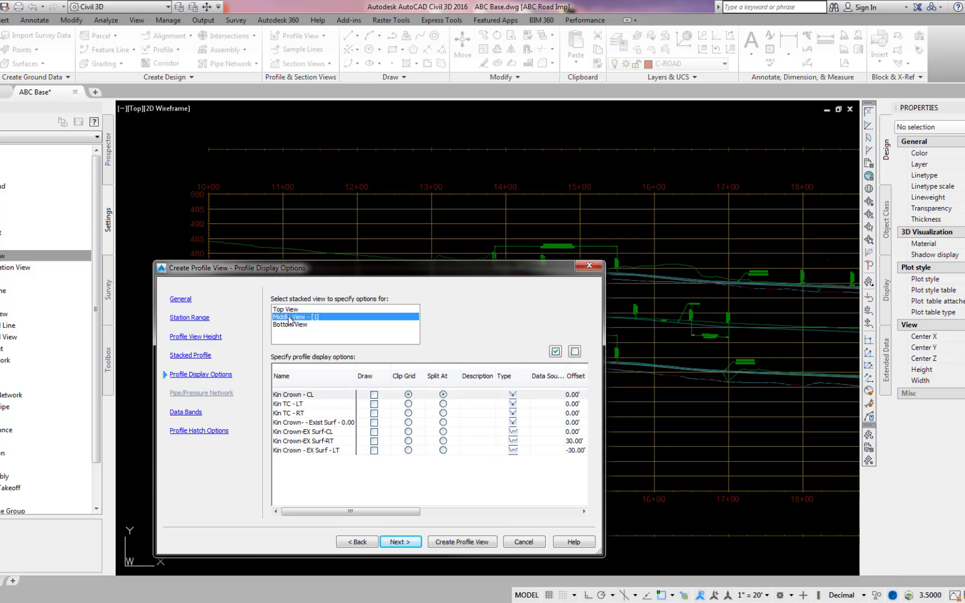
pyautogui.click(374, 395)
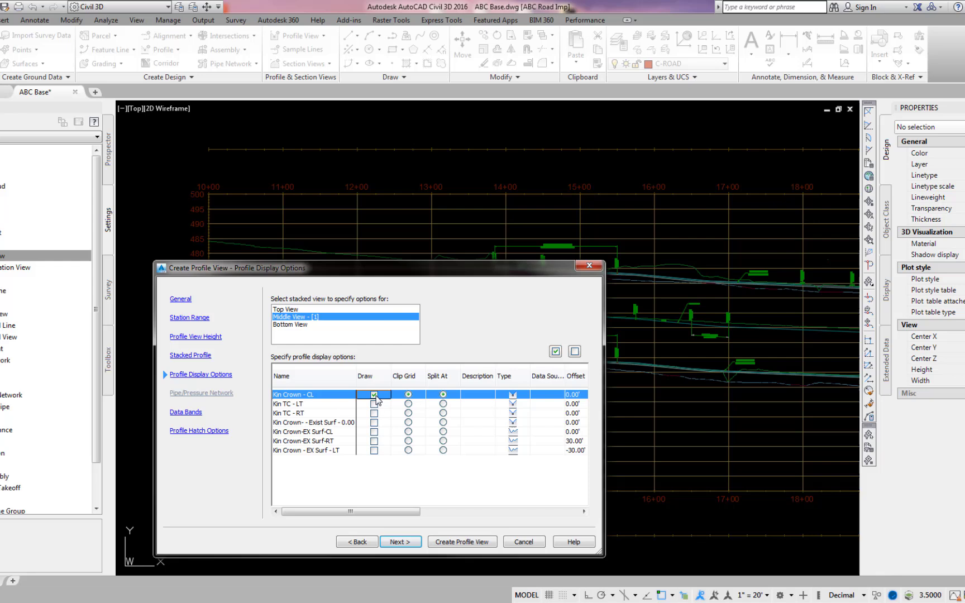
pyautogui.click(374, 432)
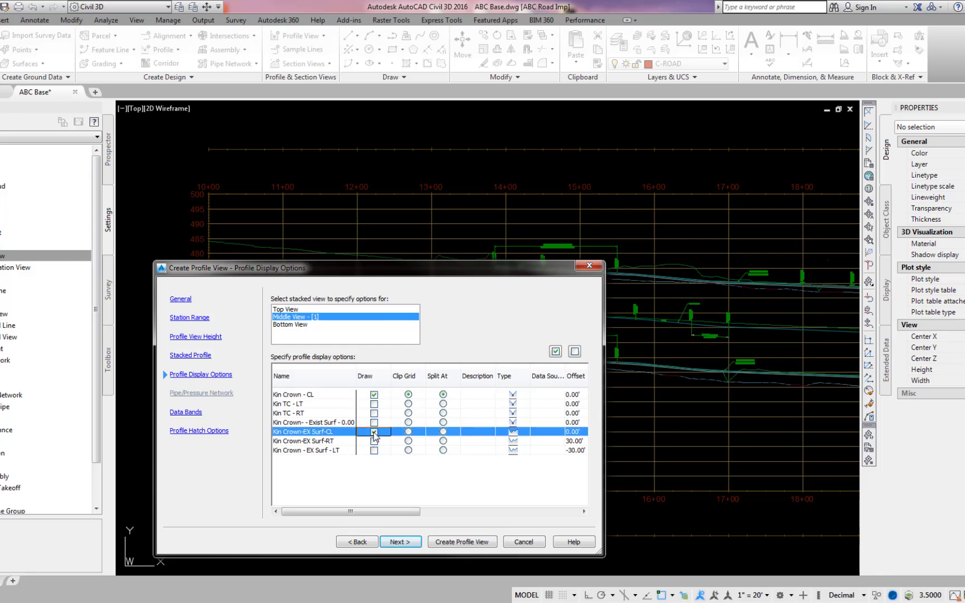
# Draw Kin TC - RT and Kin Crown-EX Surf-RT in the bottom view, and place the profile views at the start of the reference's lower baseline.
pyautogui.click(296, 325)
pyautogui.click(375, 414)
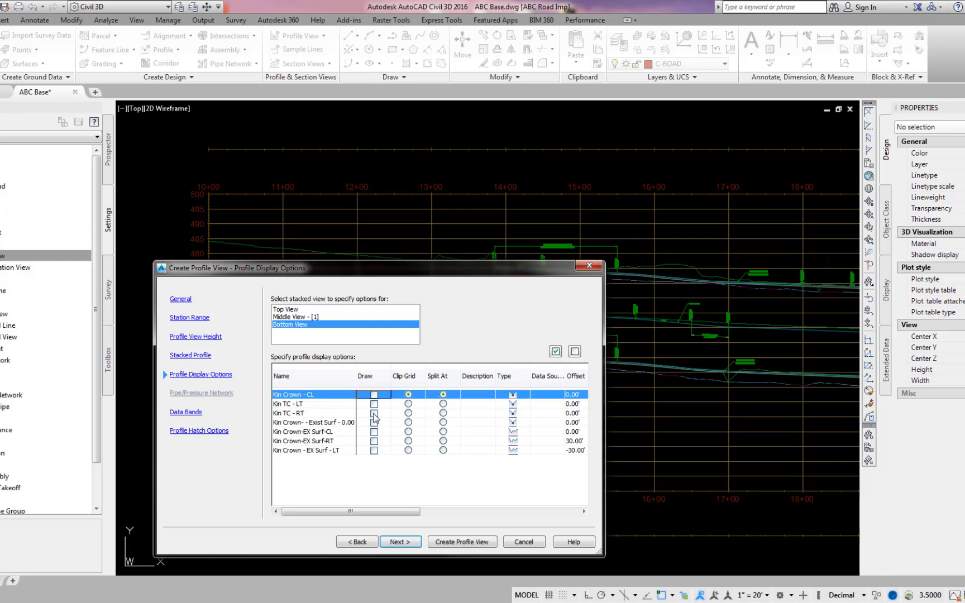
pyautogui.click(374, 442)
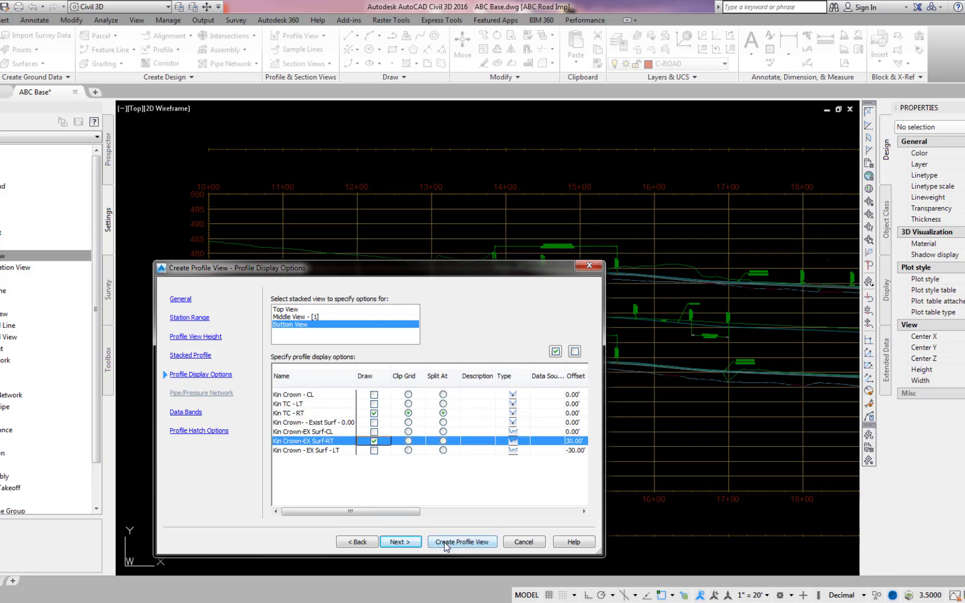
pyautogui.click(462, 542)
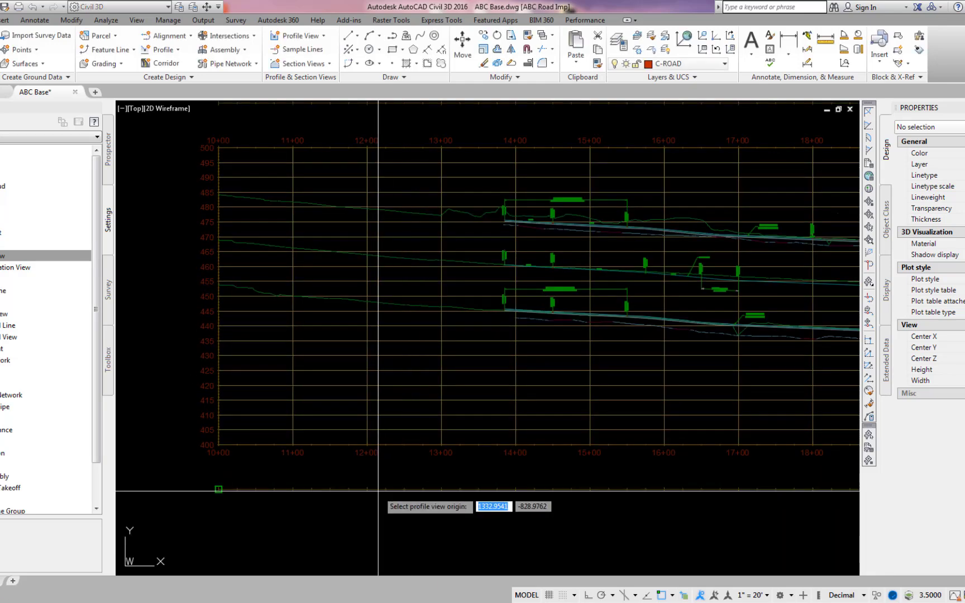
pyautogui.click(219, 490)
# Move the bottom profile view from its start point onto the start of the reference's lower baseline.
pyautogui.write('M')
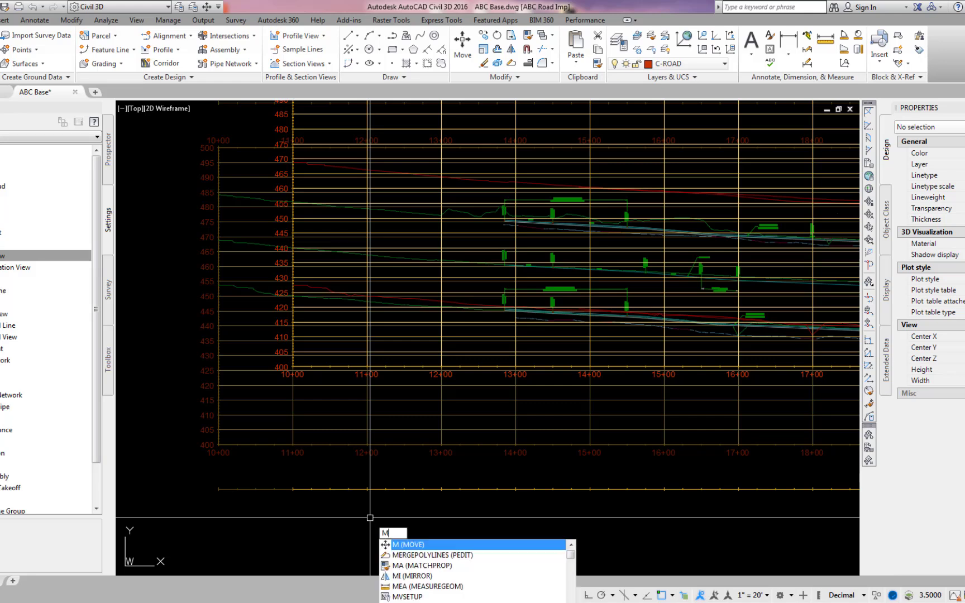
pyautogui.press('Return')
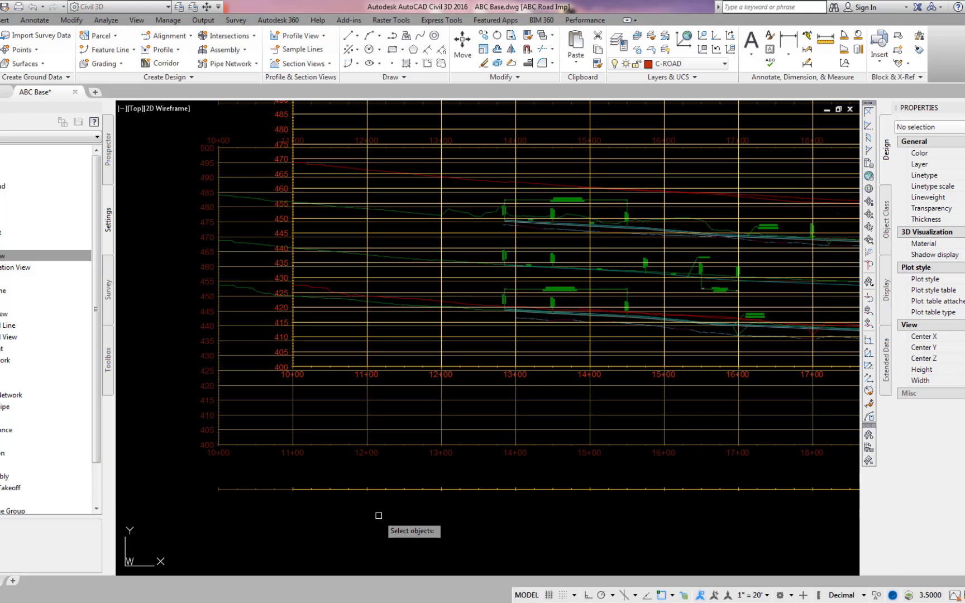
pyautogui.click(382, 490)
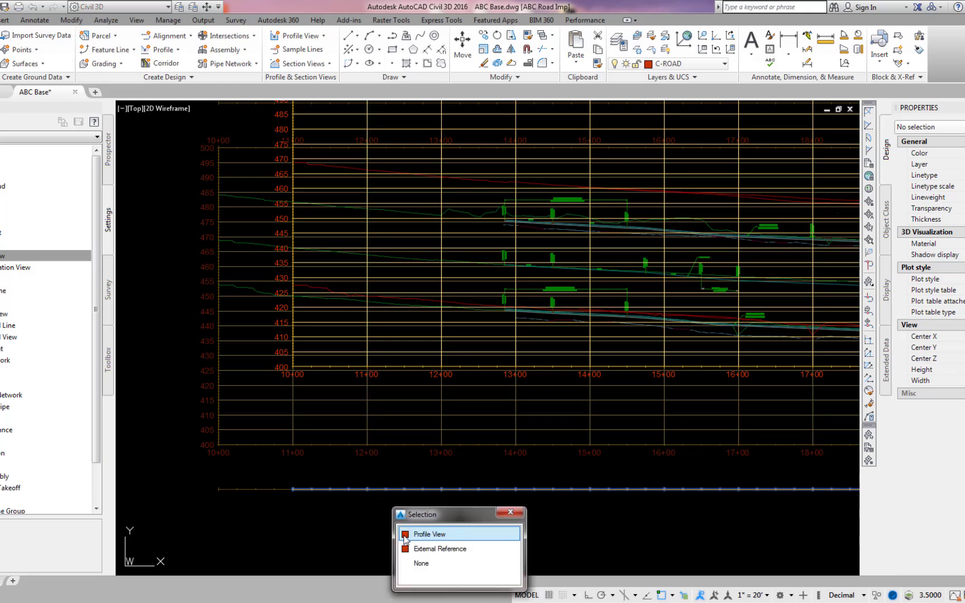
pyautogui.click(405, 535)
pyautogui.press('Return')
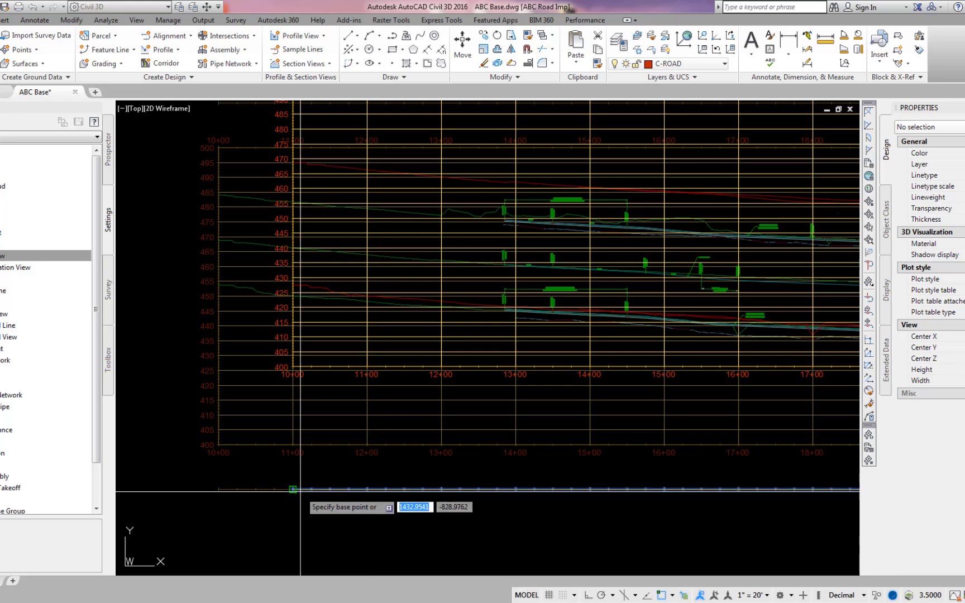
pyautogui.click(300, 491)
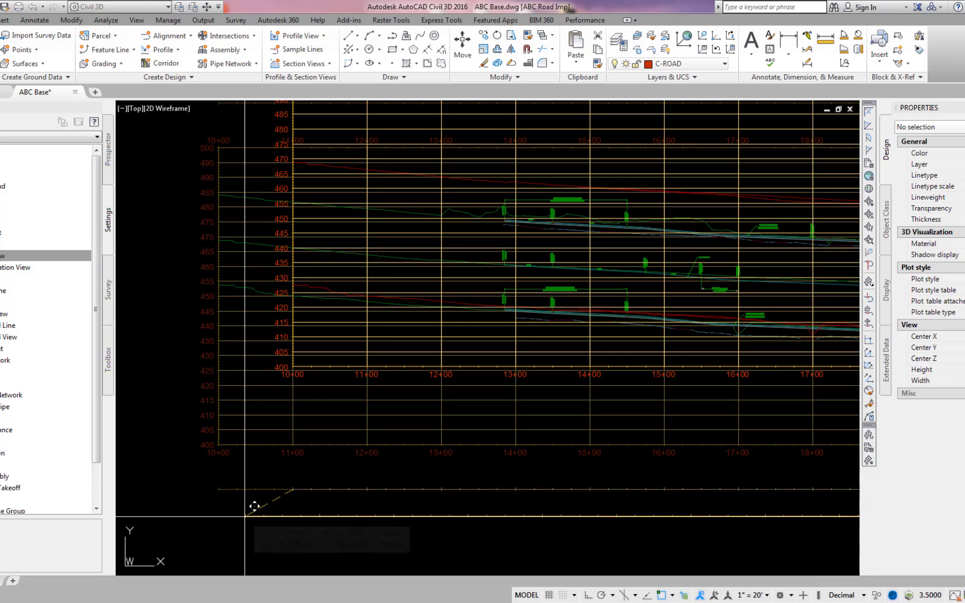
pyautogui.click(226, 488)
# Move the middle profile view from its station 10+00, elevation 400 corner onto the same corner of the referenced grid.
pyautogui.press('Return')
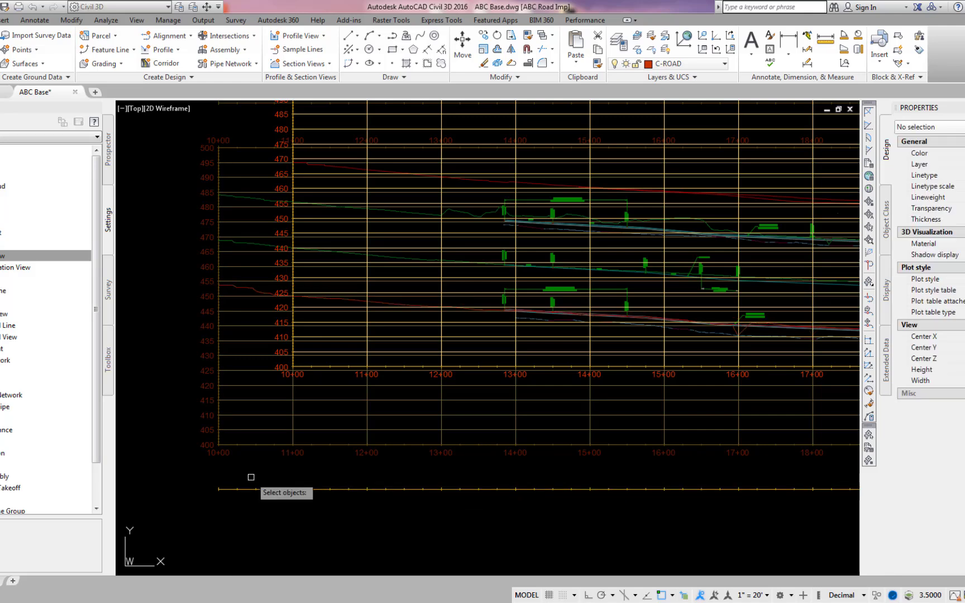
pyautogui.click(350, 353)
pyautogui.press('Return')
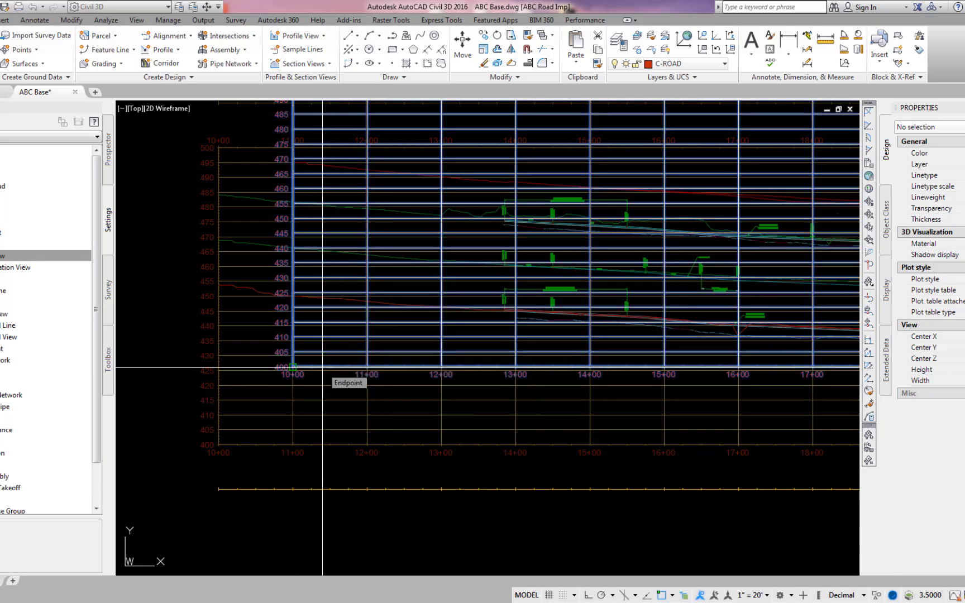
pyautogui.click(322, 367)
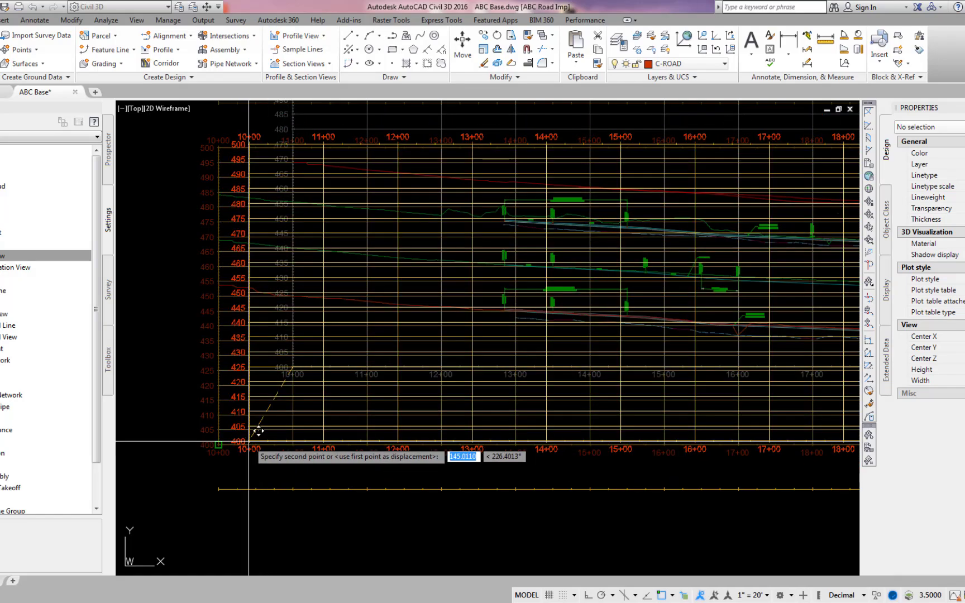
pyautogui.press('Escape')
# Move the top profile view from its start point onto the start of the reference's upper baseline.
pyautogui.press('Return')
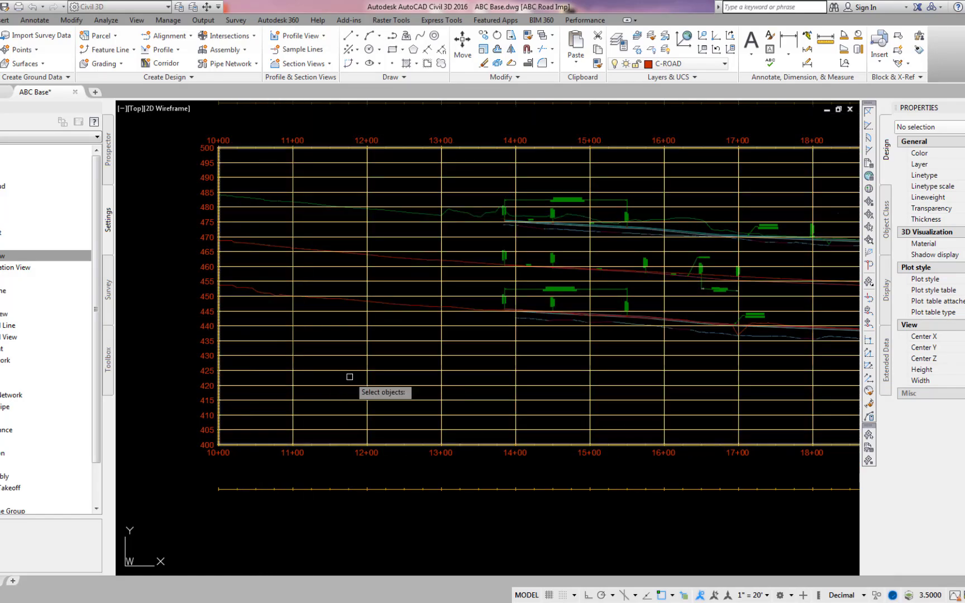
pyautogui.scroll(-2, 353, 380)
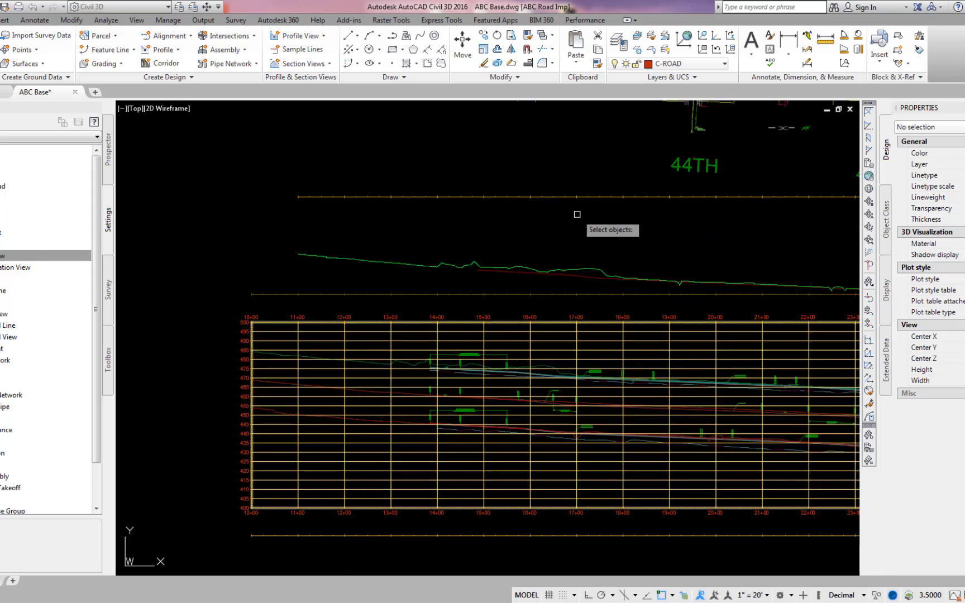
pyautogui.click(600, 198)
pyautogui.press('Return')
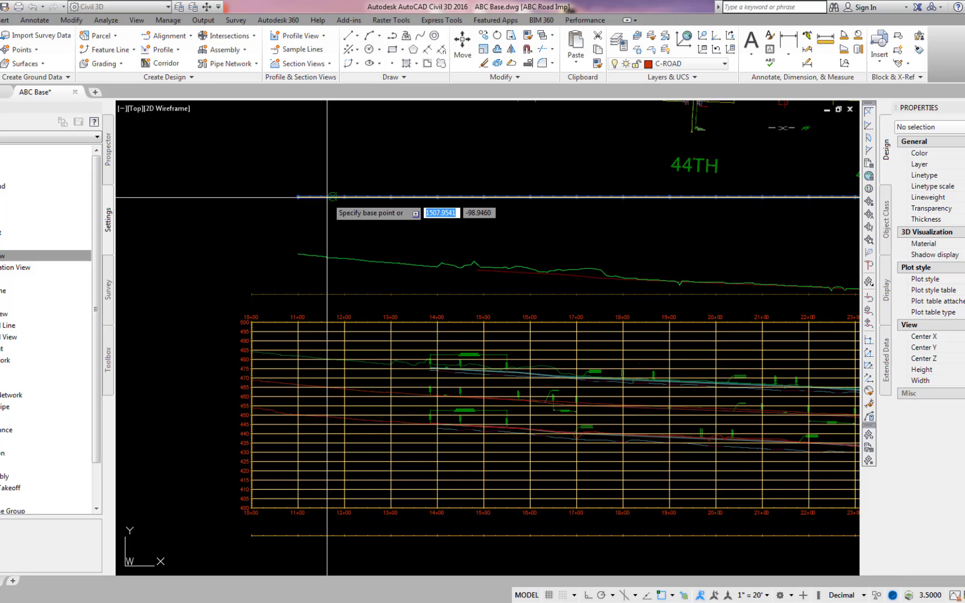
pyautogui.scroll(2, 336, 201)
pyautogui.click(298, 197)
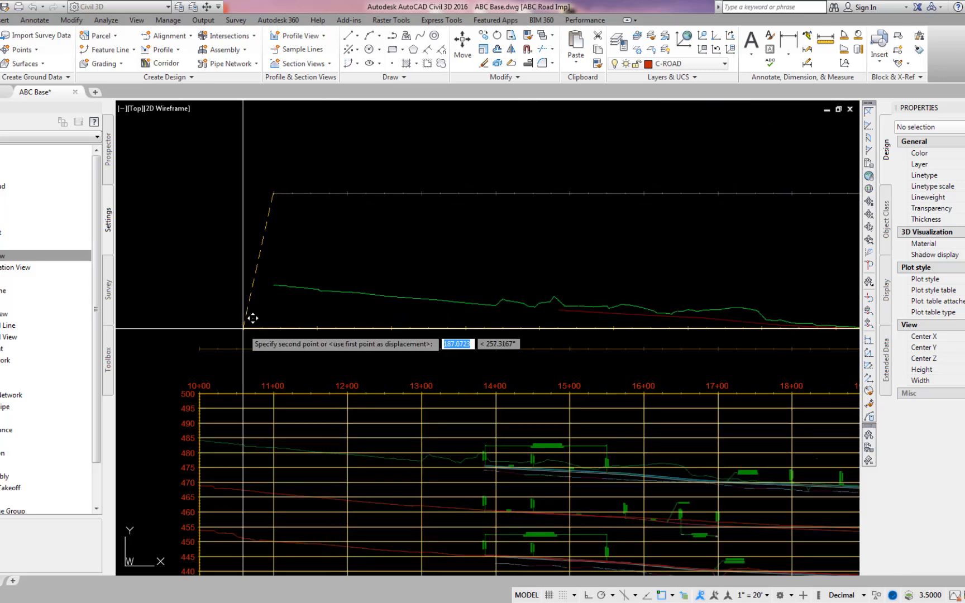
pyautogui.click(226, 349)
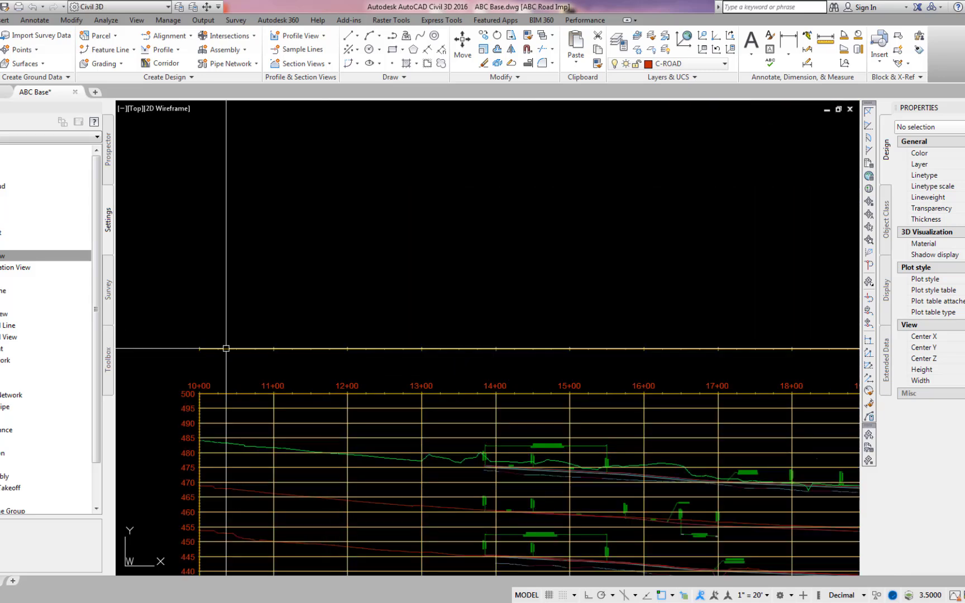
# Rename the top profile view as Kin Crown - LT.
pyautogui.moveTo(253, 361); pyautogui.dragTo(281, 179, button='middle')
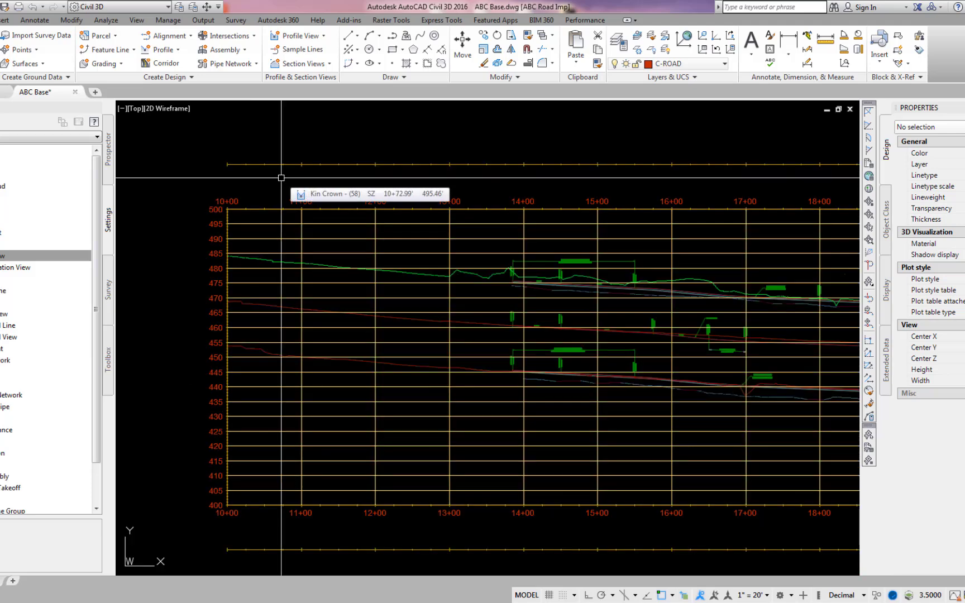
pyautogui.click(326, 165)
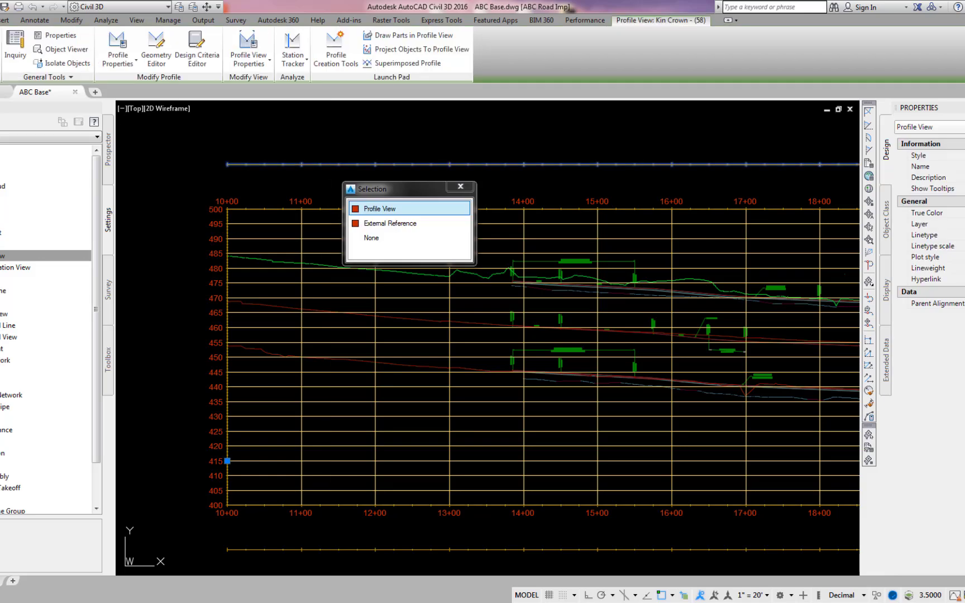
pyautogui.click(355, 212)
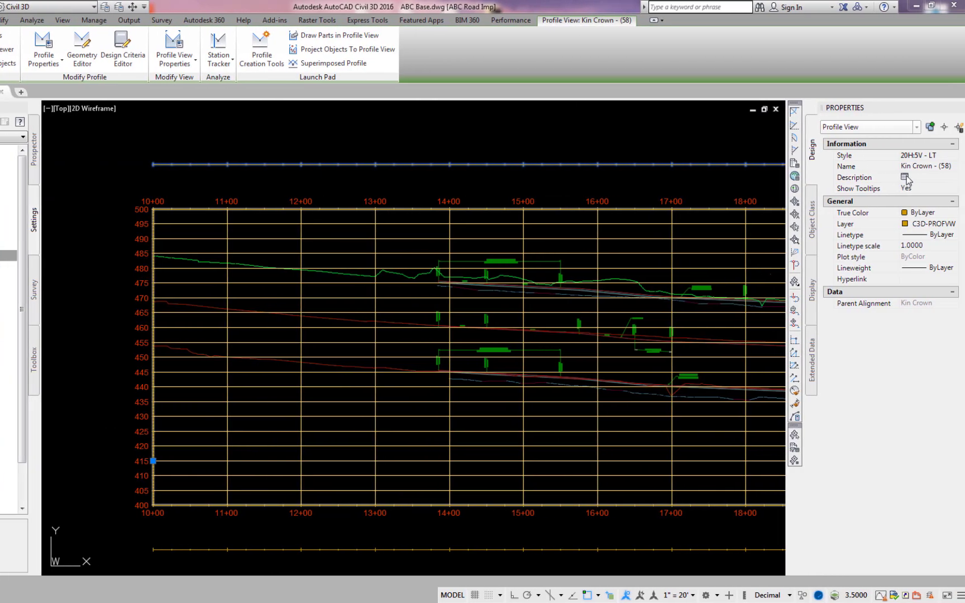
pyautogui.click(935, 166)
pyautogui.click(948, 167)
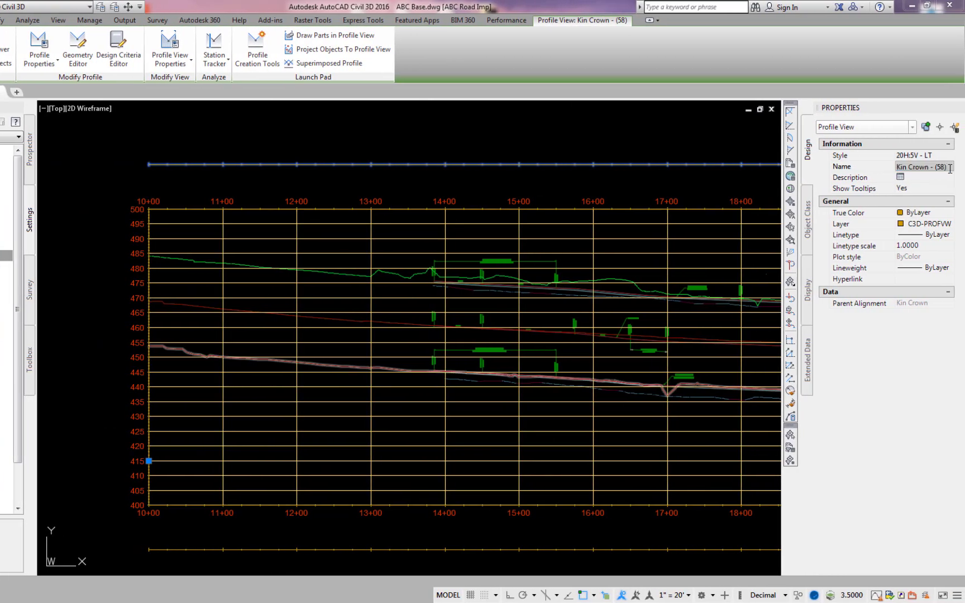
pyautogui.press('BackSpace')
pyautogui.press('BackSpace')
pyautogui.press('BackSpace')
pyautogui.write('LT')
pyautogui.press('Return')
pyautogui.press('Escape')
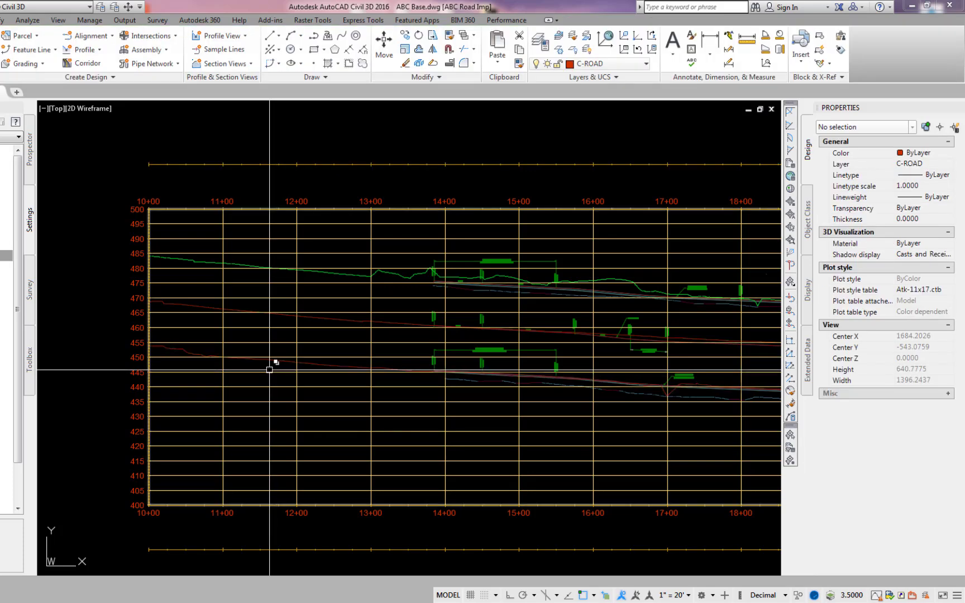
# Rename the middle profile view with the full grid as Kin Crown - CL.
pyautogui.click(270, 366)
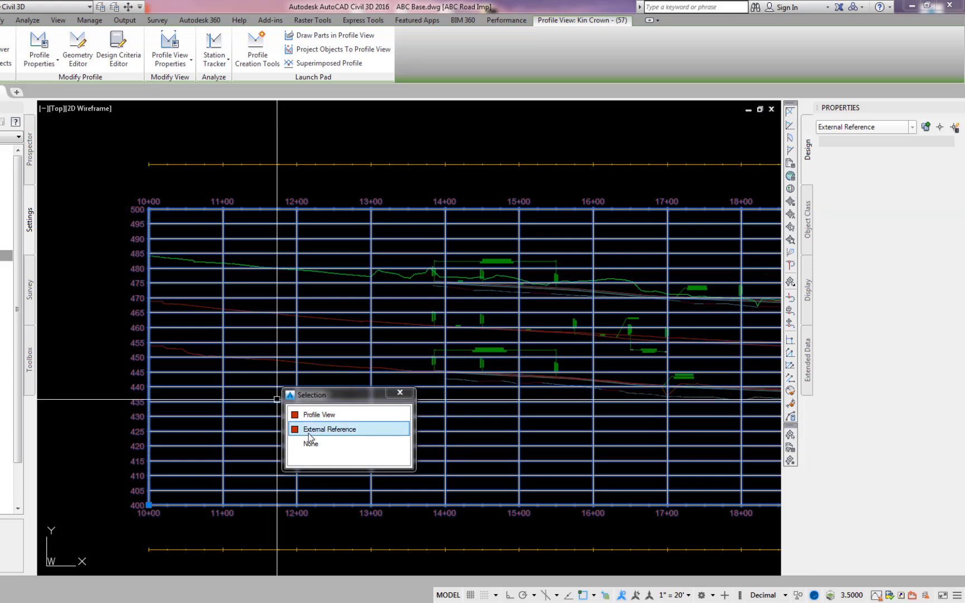
pyautogui.click(297, 415)
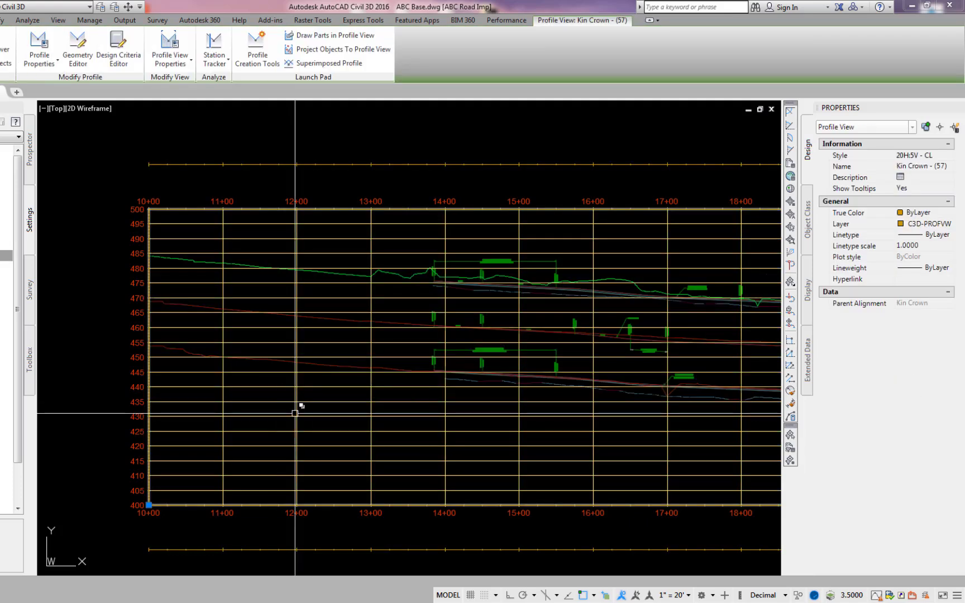
pyautogui.click(945, 166)
pyautogui.click(947, 166)
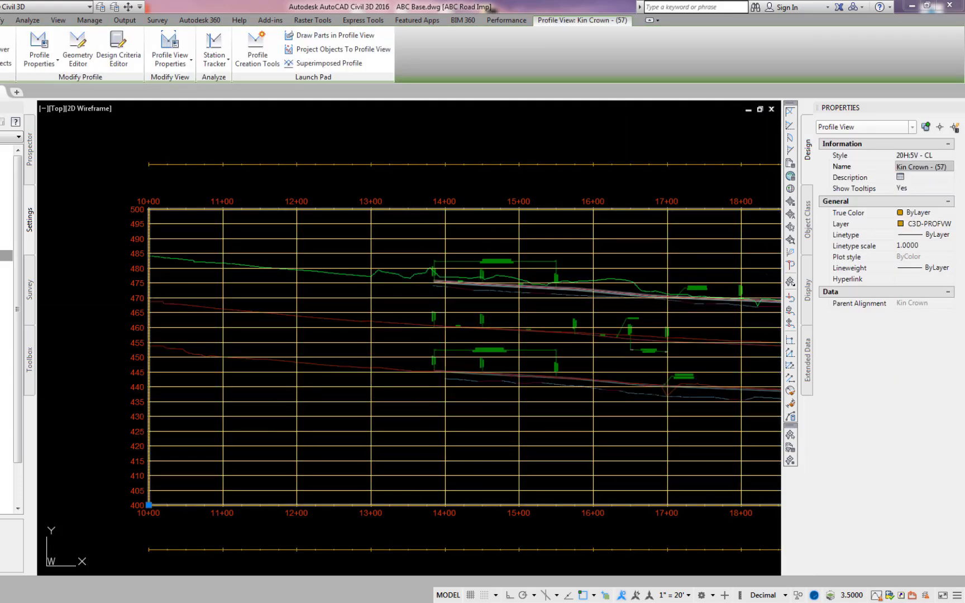
pyautogui.press('BackSpace')
pyautogui.press('BackSpace')
pyautogui.press('BackSpace')
pyautogui.write('CL')
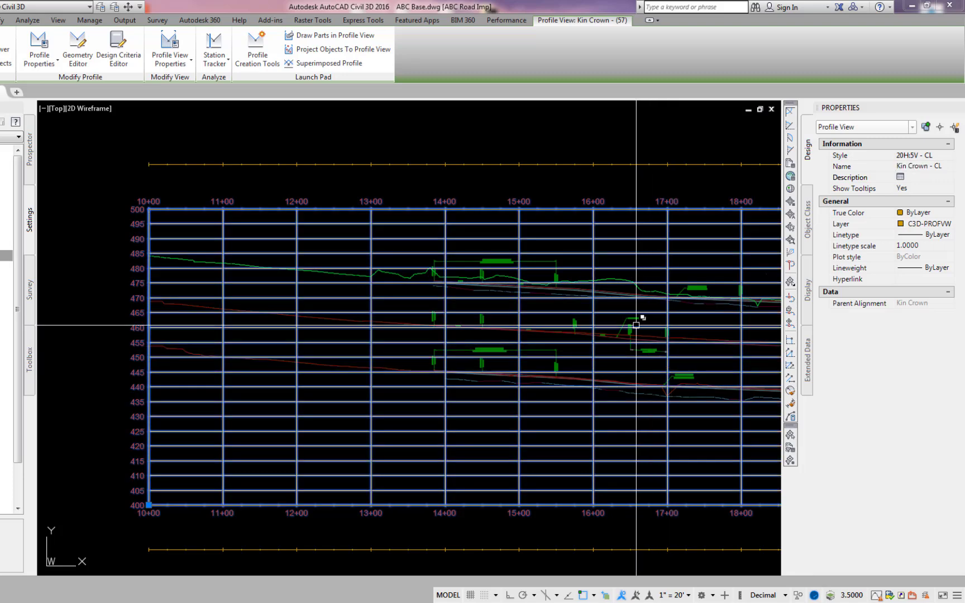
pyautogui.press('Escape')
# Rename the bottom profile view as Kin Crown - RT.
pyautogui.click(237, 527)
pyautogui.press('Escape')
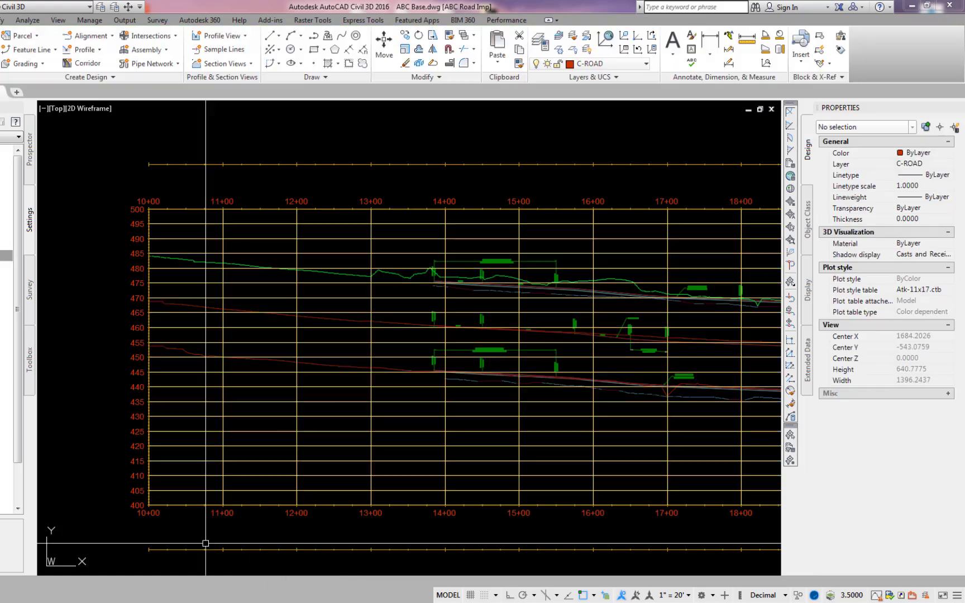
pyautogui.click(205, 548)
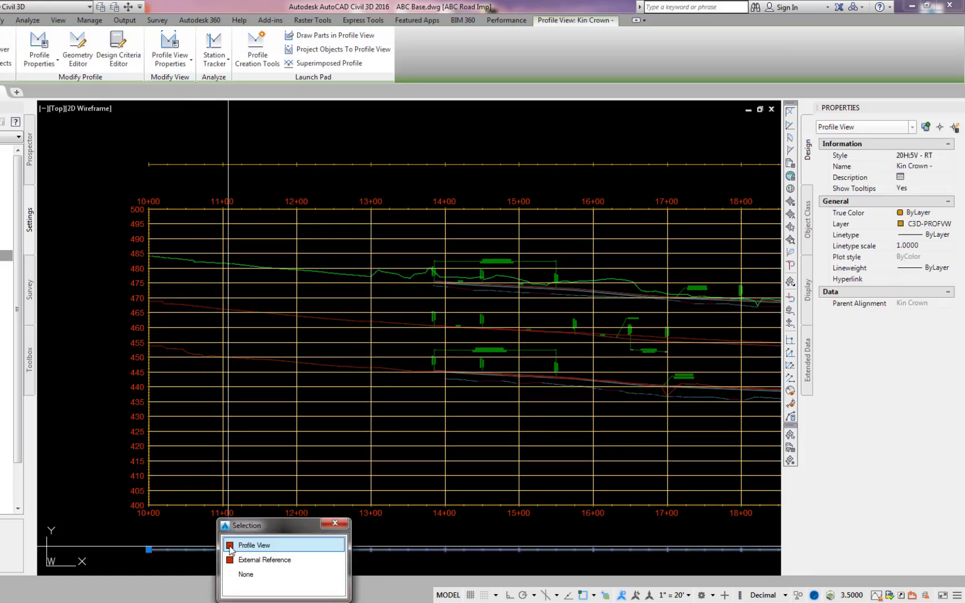
pyautogui.click(231, 545)
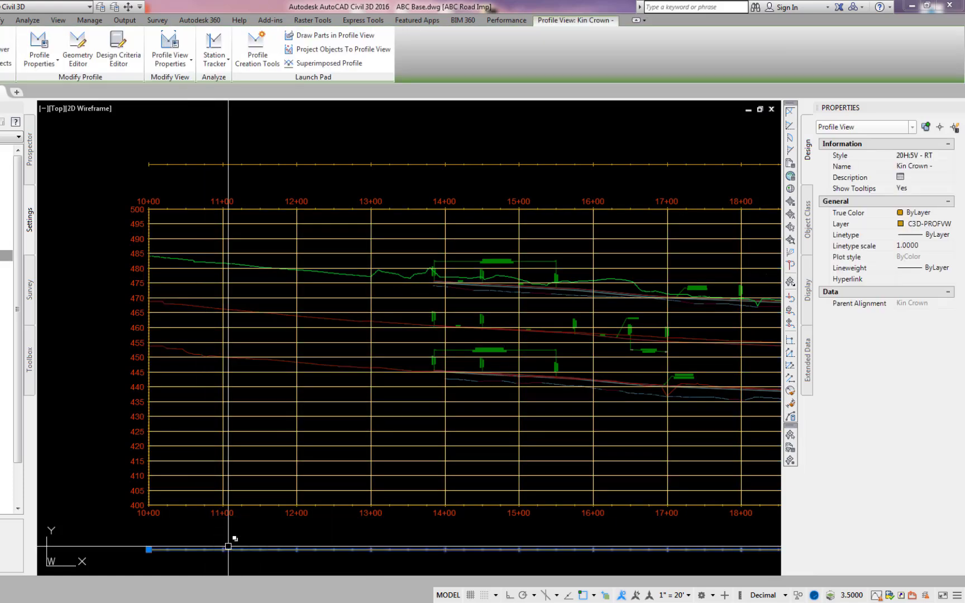
pyautogui.click(936, 167)
pyautogui.write('RT')
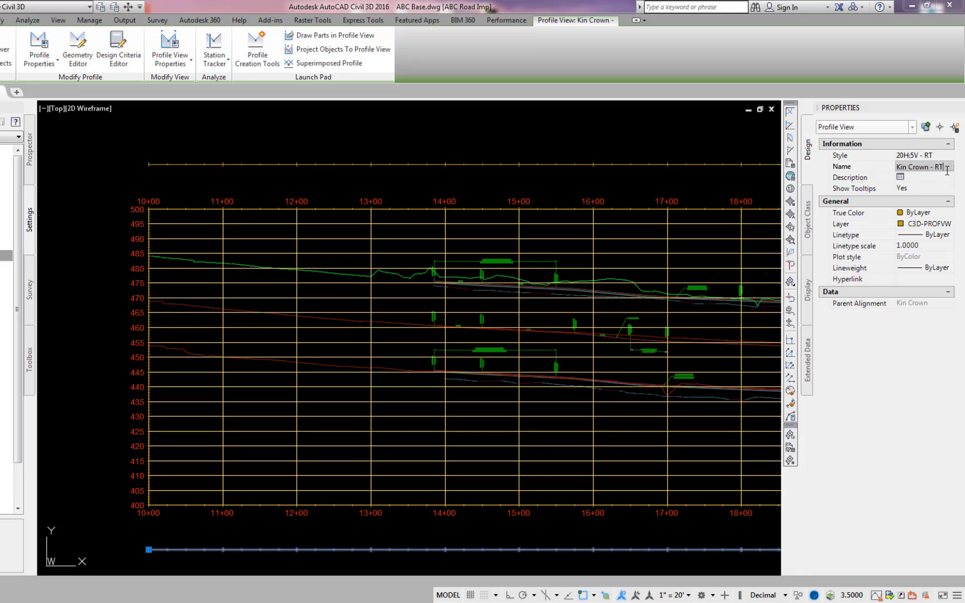
pyautogui.press('Return')
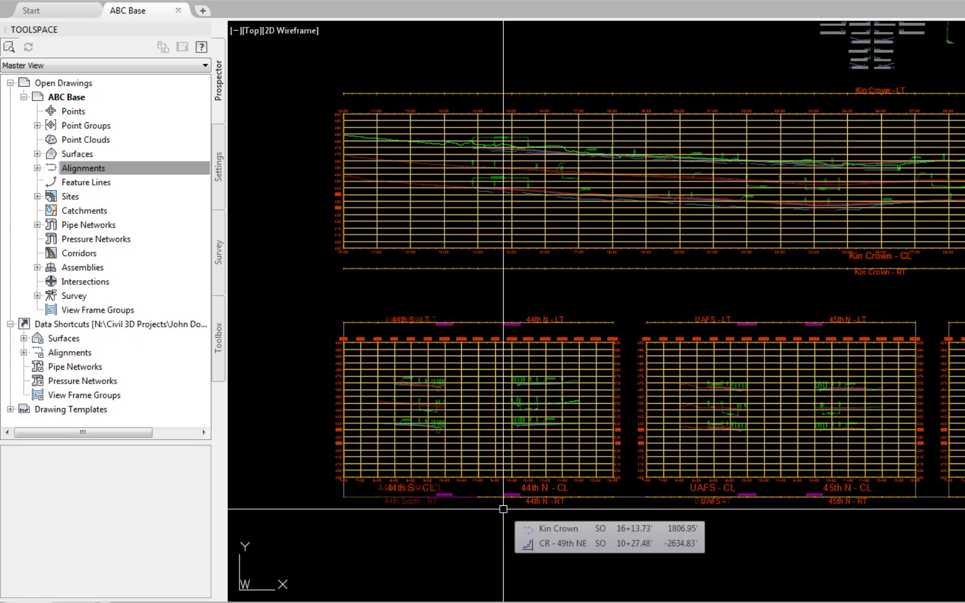
# Remove the Road Imp external reference from the drawing.
pyautogui.write('xr')
pyautogui.press('Return')
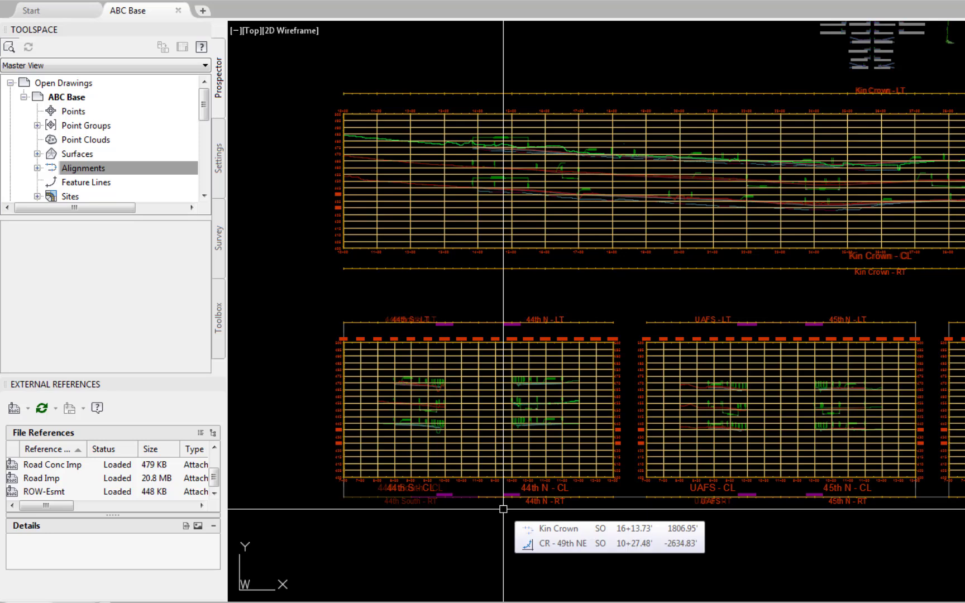
pyautogui.click(56, 480)
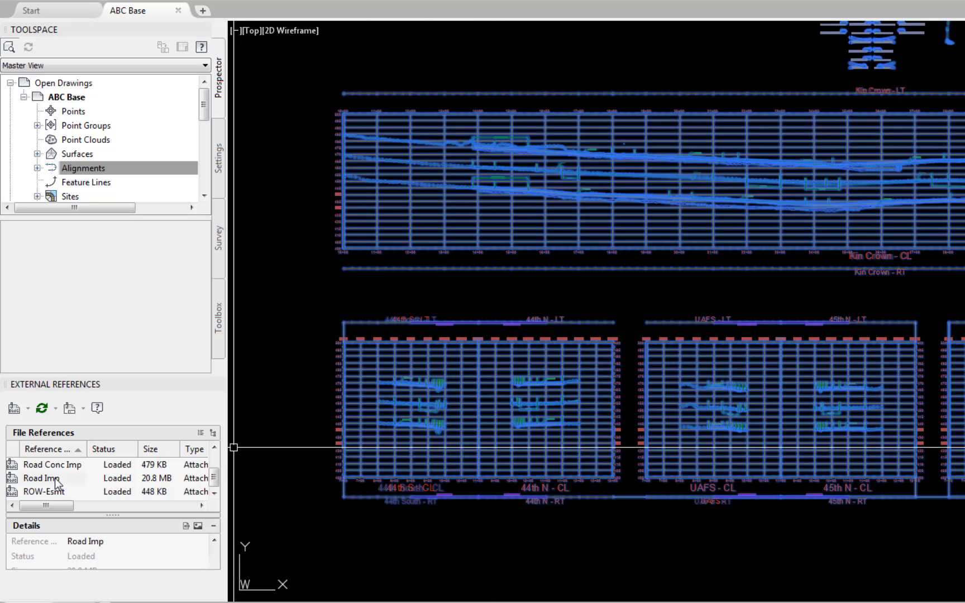
pyautogui.rightClick(56, 480)
pyautogui.click(92, 554)
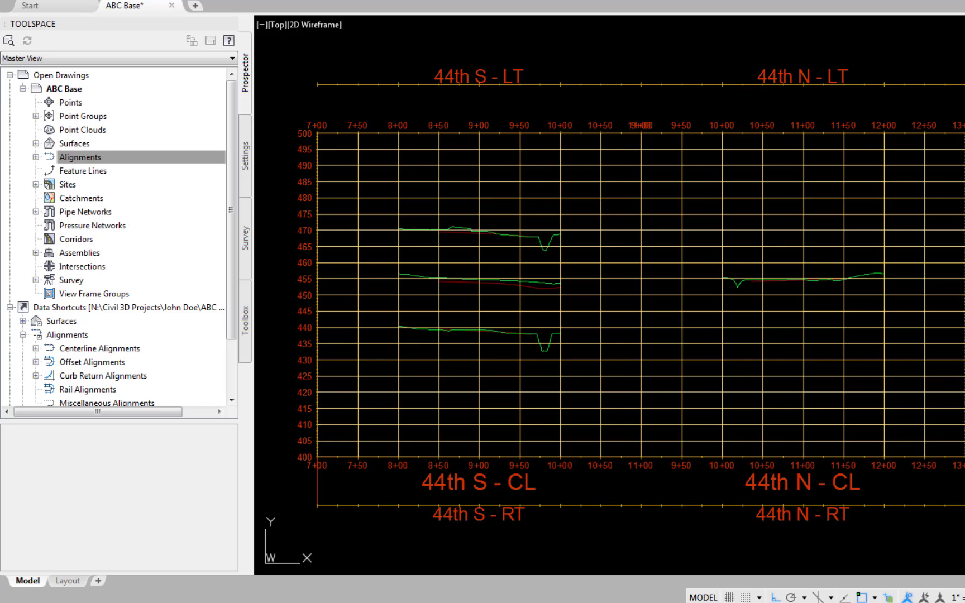
# Expand the 44th N centerline alignment in the drawing tree down to its individual profiles and profile views.
pyautogui.click(54, 155)
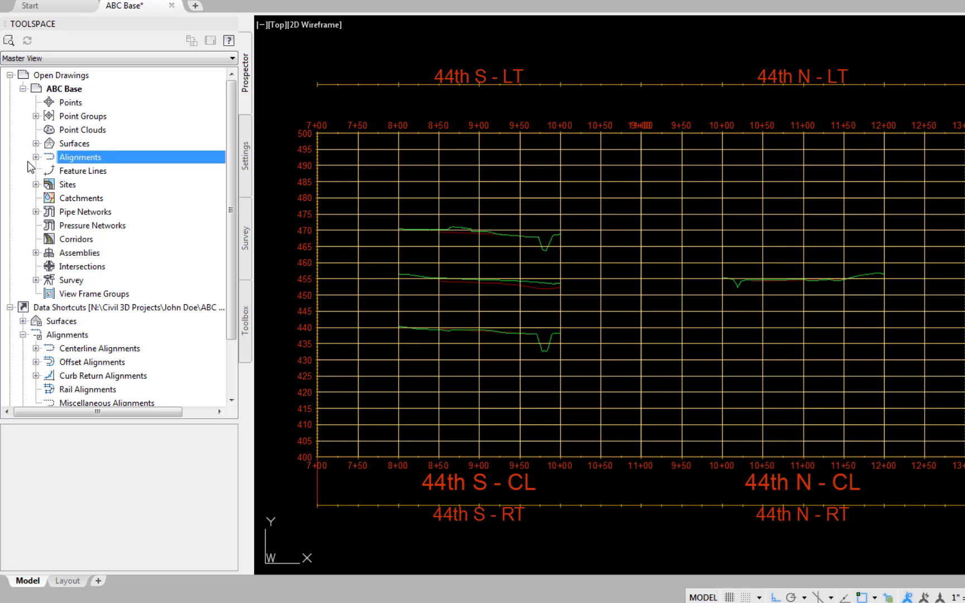
pyautogui.click(35, 157)
pyautogui.click(49, 171)
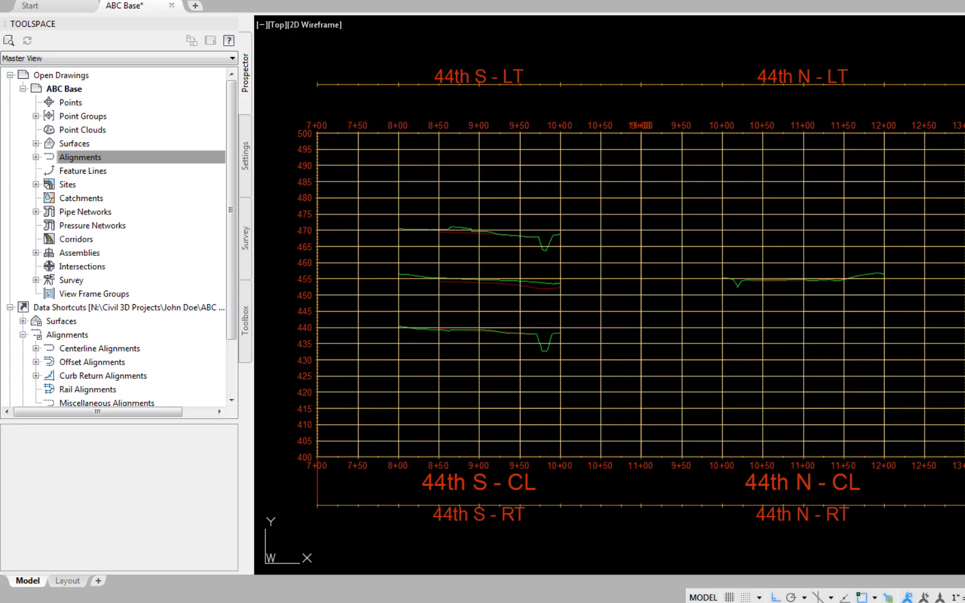
pyautogui.click(69, 157)
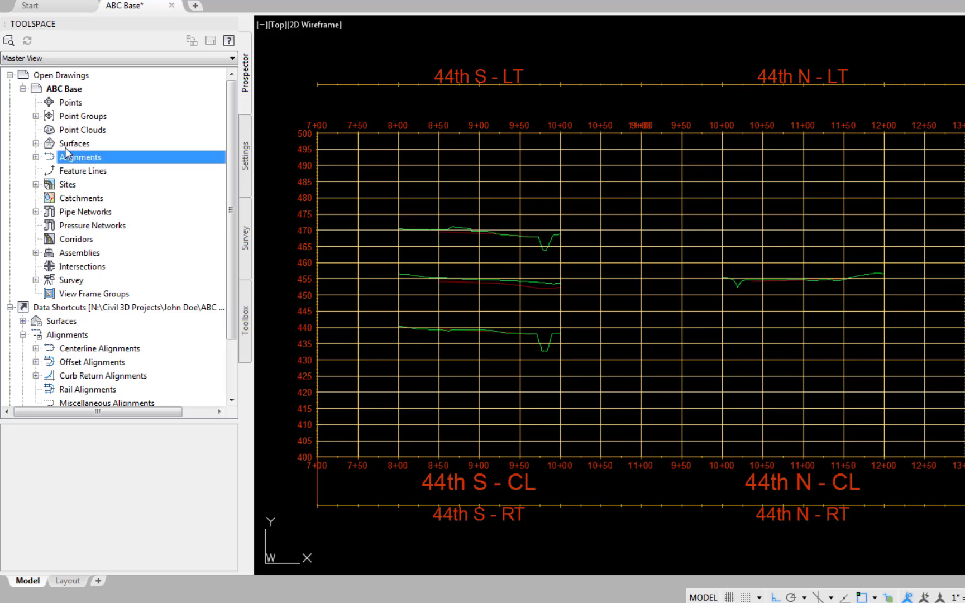
pyautogui.click(36, 158)
pyautogui.click(48, 171)
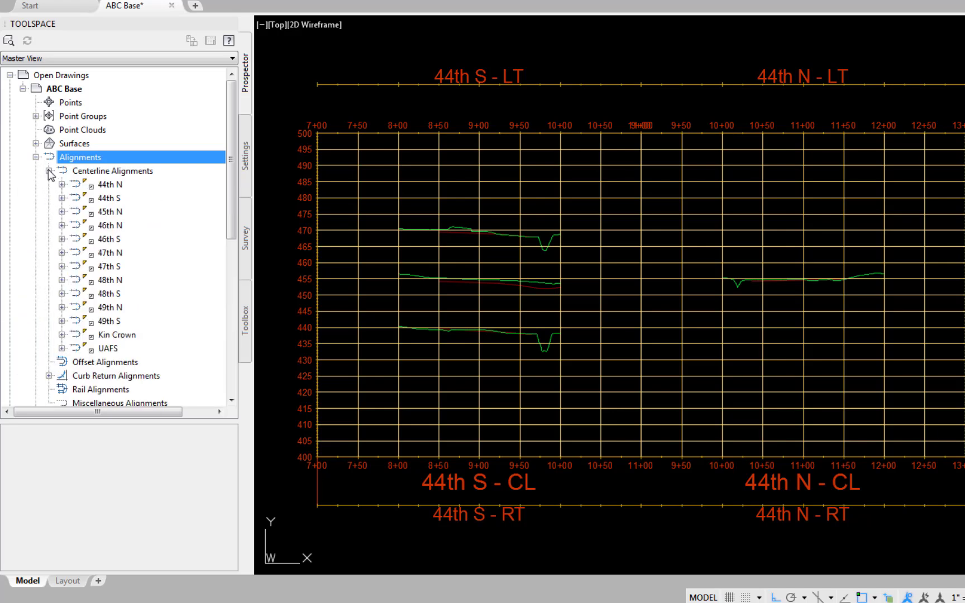
pyautogui.click(61, 184)
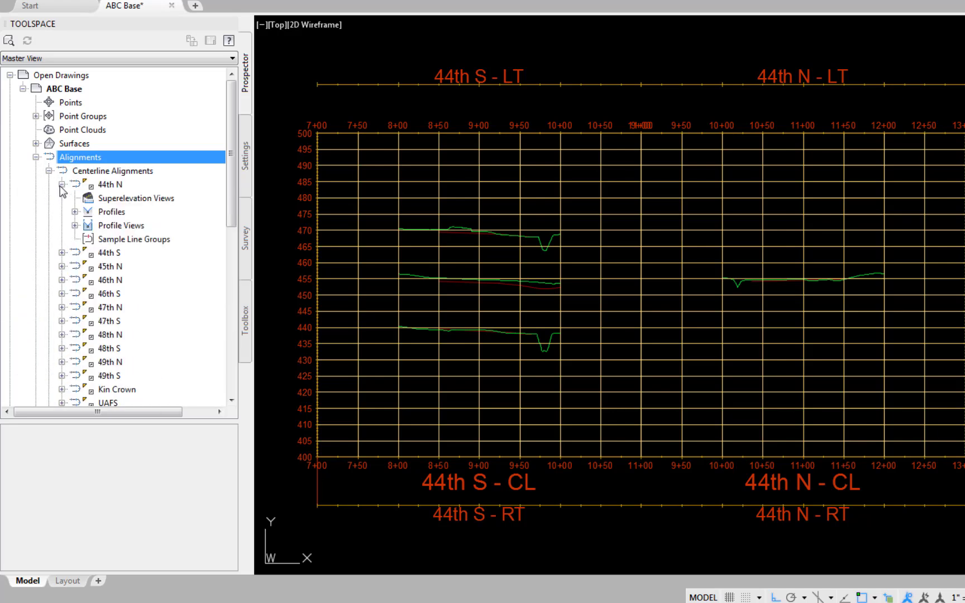
pyautogui.click(75, 212)
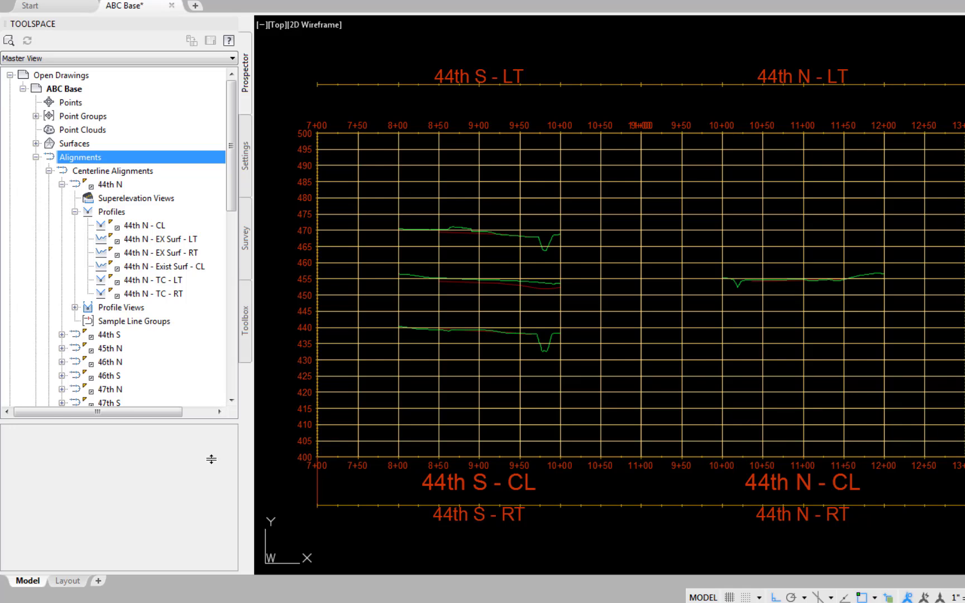
pyautogui.click(74, 307)
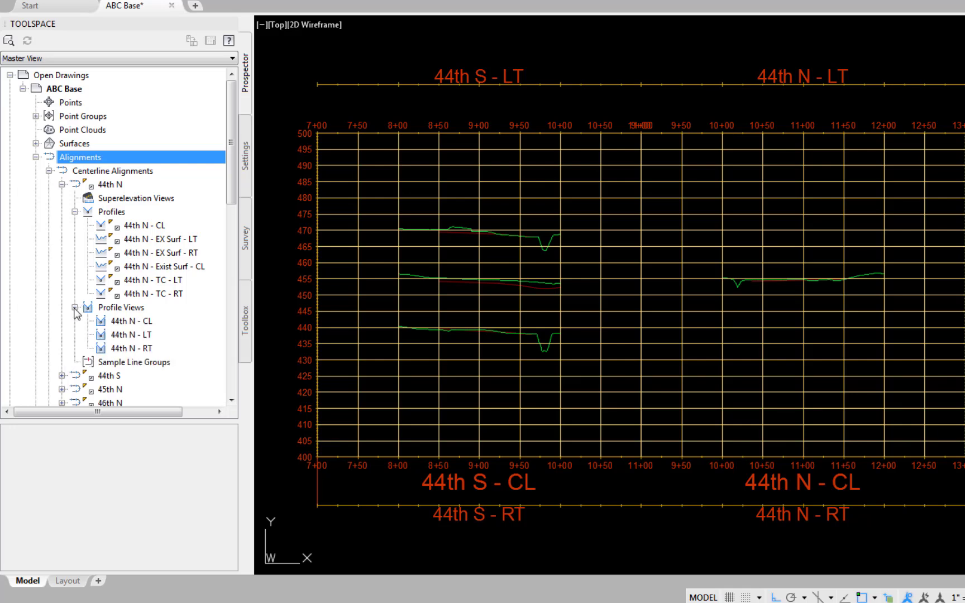
# Draw 44th N - TC - LT and 44th N - EX Surf - LT in the 44th N - LT profile view.
pyautogui.rightClick(146, 335)
pyautogui.click(194, 344)
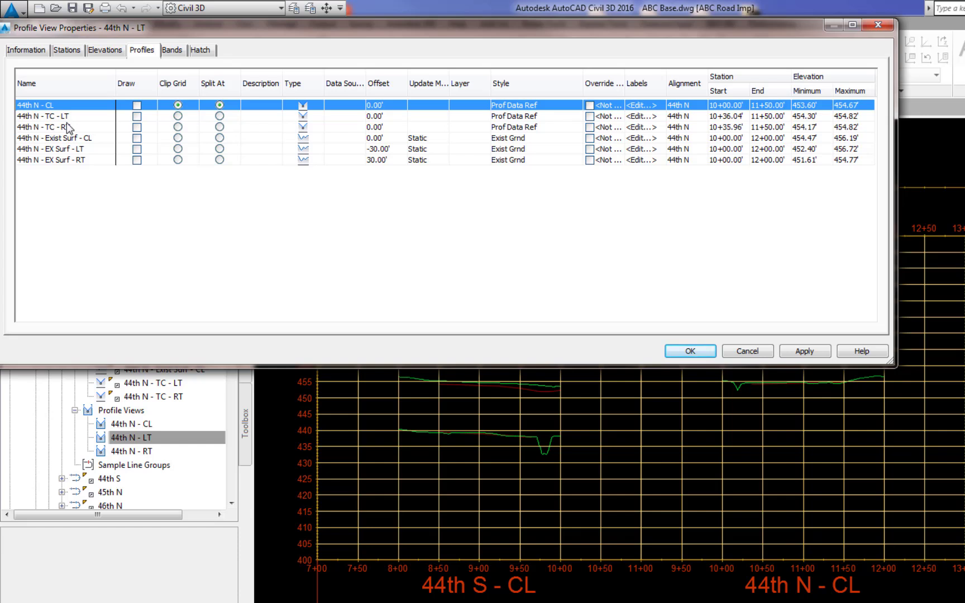
pyautogui.click(137, 116)
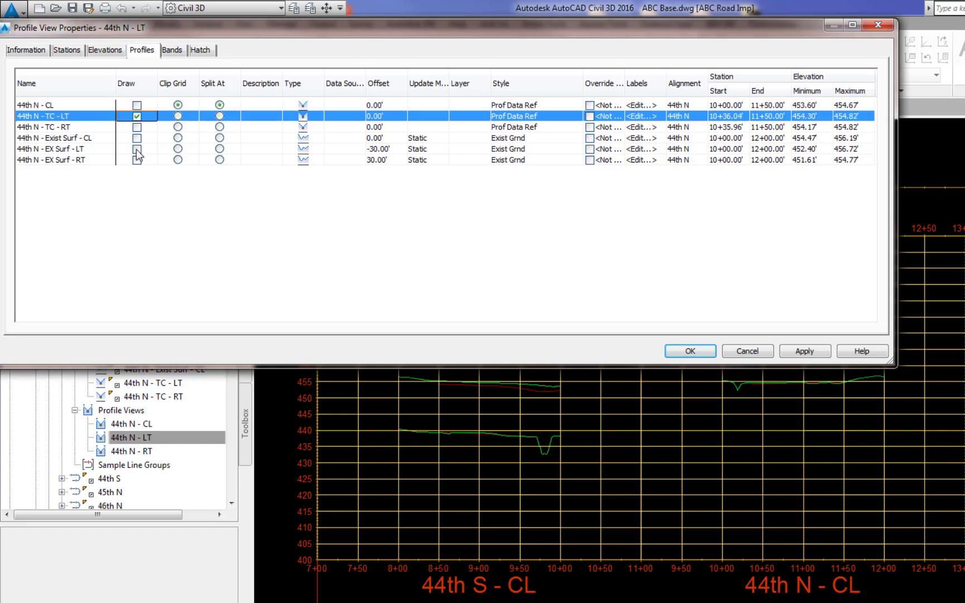
pyautogui.click(137, 149)
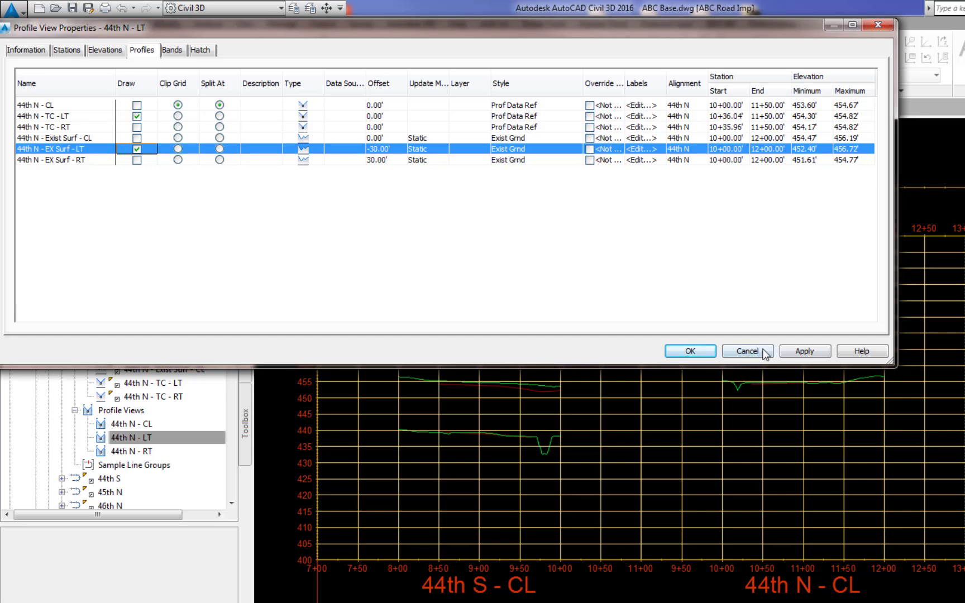
pyautogui.click(805, 351)
pyautogui.click(690, 352)
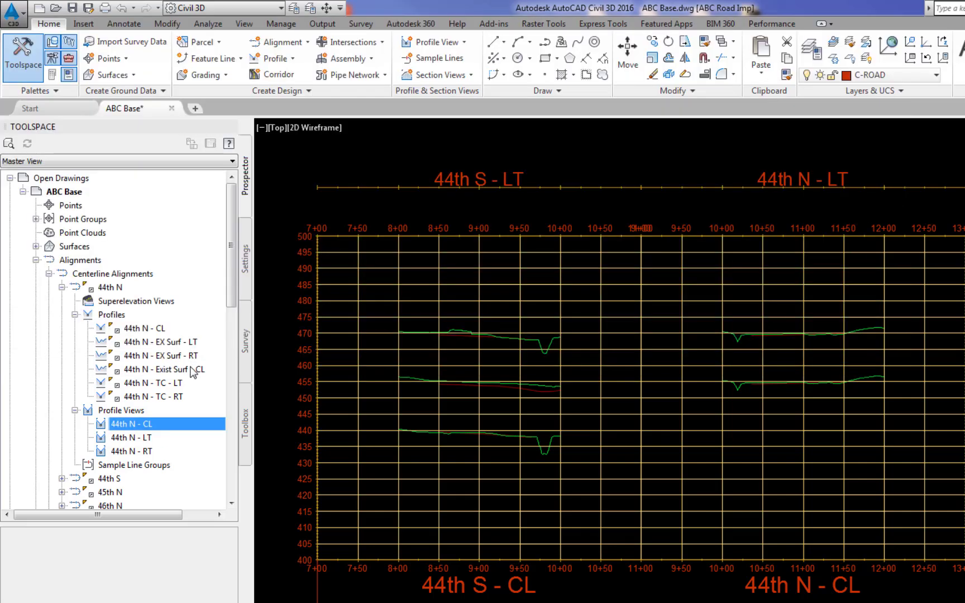
# Draw only 44th N - CL and 44th N - Exist Surf - CL in the 44th N - CL profile view.
pyautogui.rightClick(162, 423)
pyautogui.click(186, 426)
pyautogui.click(137, 116)
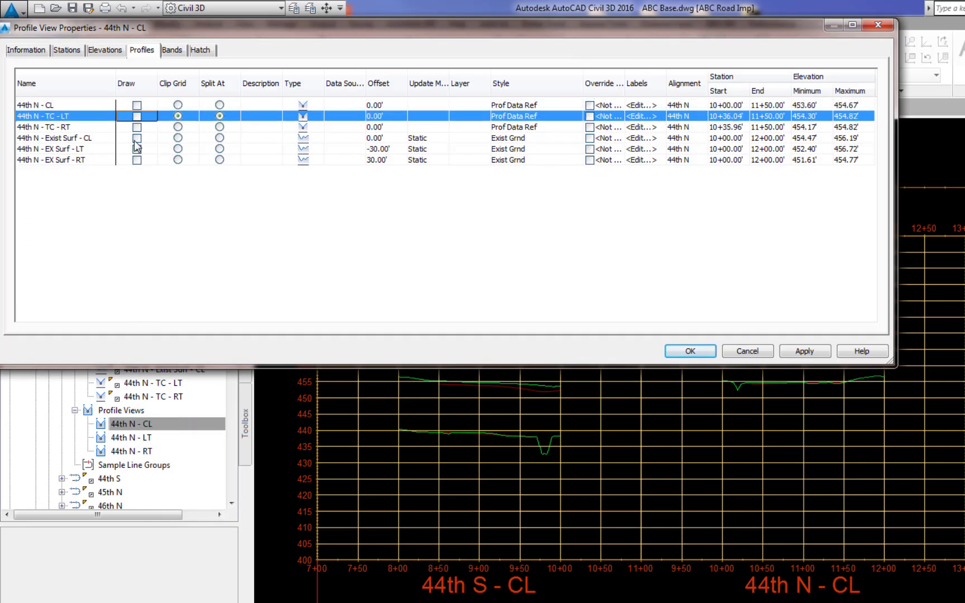
pyautogui.click(136, 138)
pyautogui.click(137, 149)
pyautogui.click(137, 106)
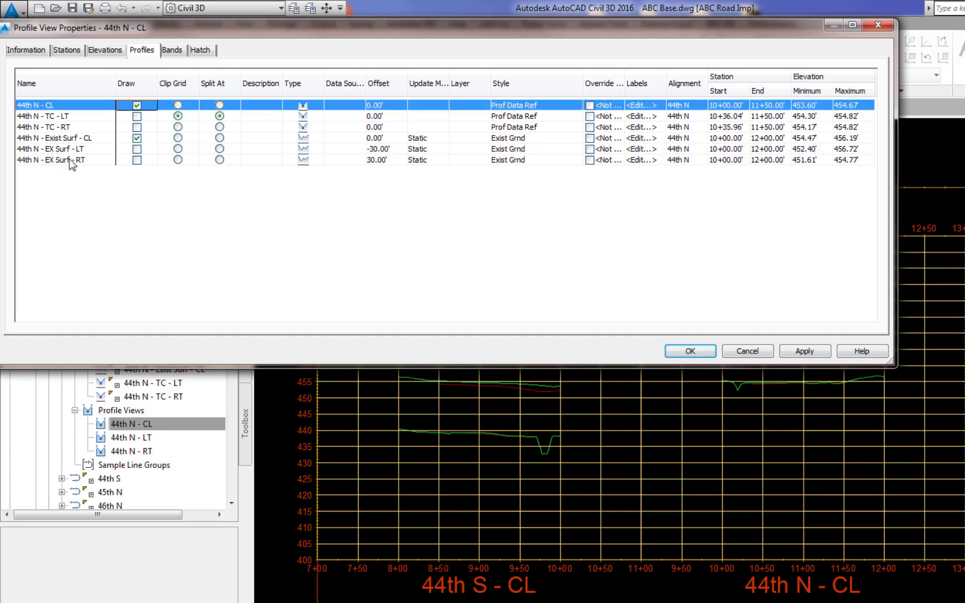
pyautogui.click(797, 351)
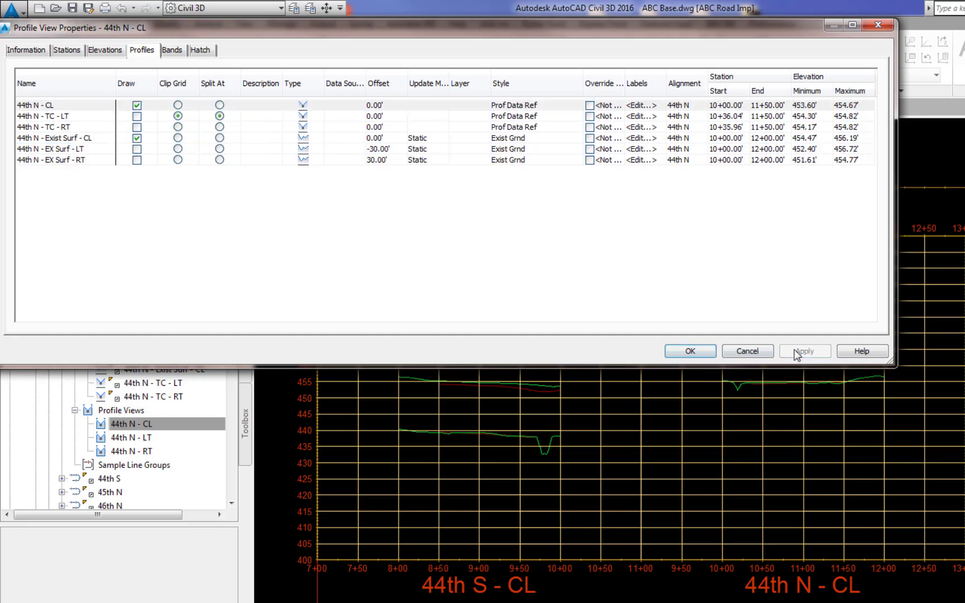
pyautogui.click(698, 350)
# Draw 44th N - TC - RT and 44th N - EX Surf - RT in the 44th N - RT profile view.
pyautogui.click(131, 452)
pyautogui.rightClick(134, 451)
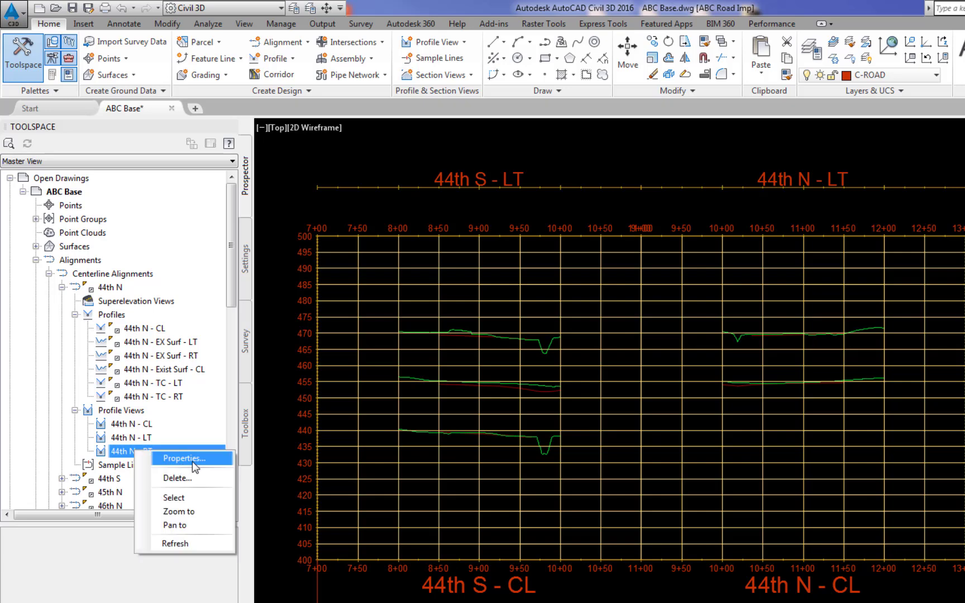
pyautogui.click(192, 462)
pyautogui.click(137, 127)
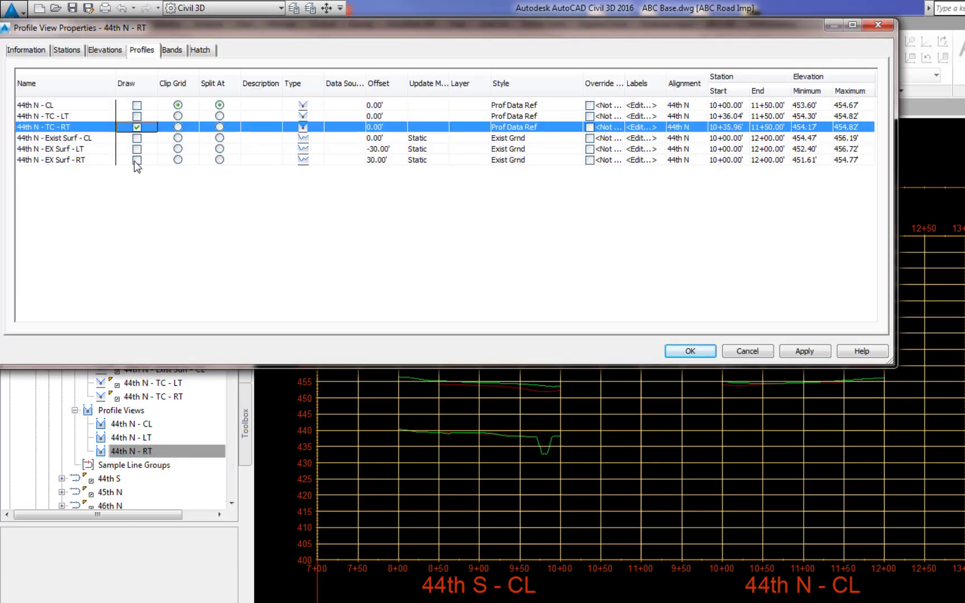
pyautogui.click(137, 160)
pyautogui.click(802, 350)
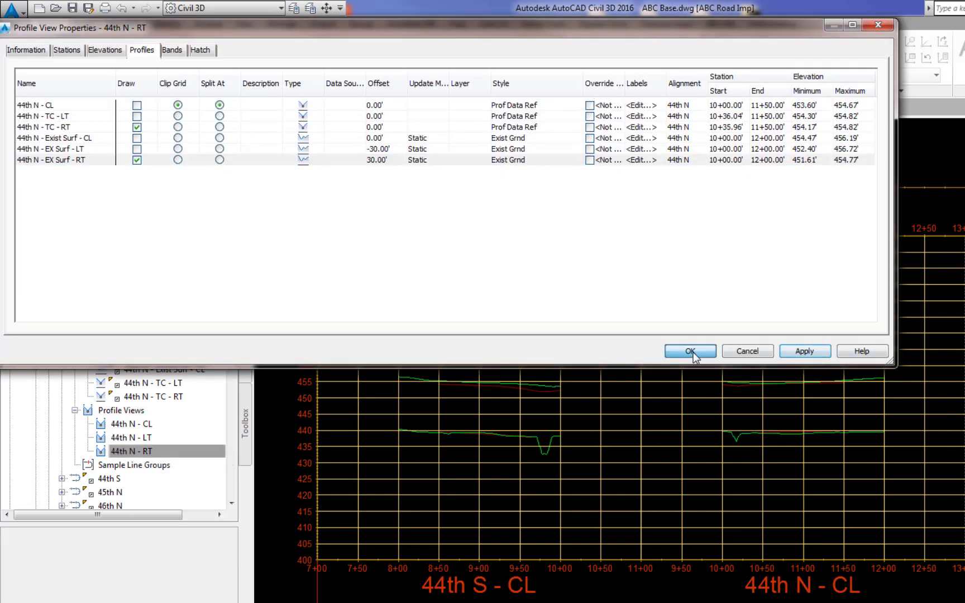
pyautogui.click(693, 352)
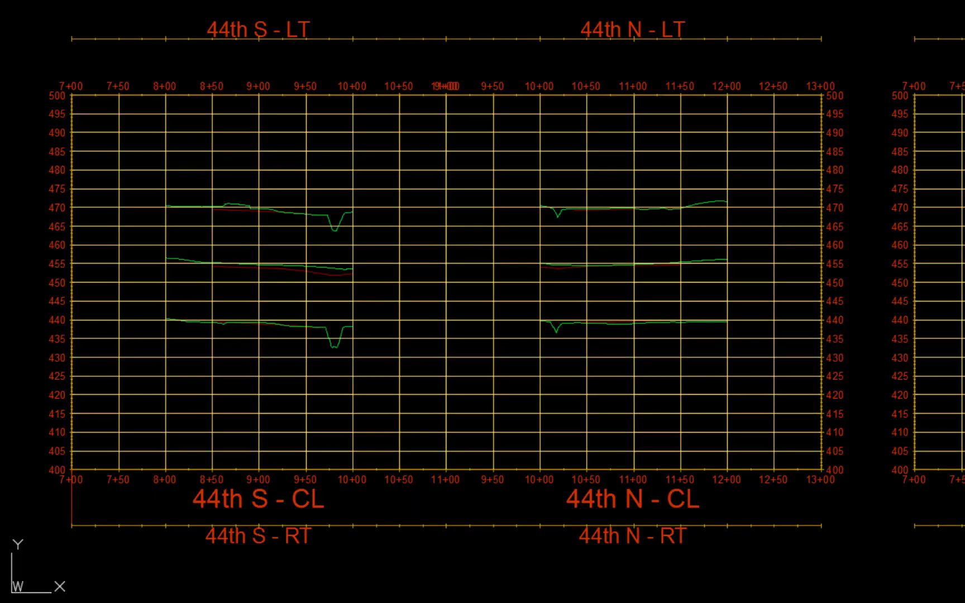
# Save the drawing as ABC Base.dwg in the Drawings - Design folder, replacing the existing file.
pyautogui.write('SAVE')
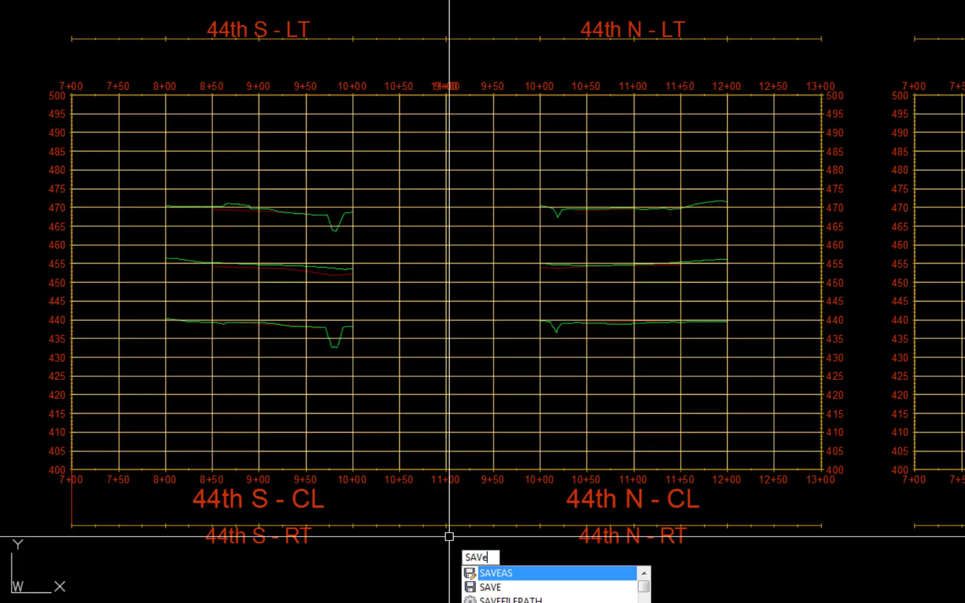
pyautogui.press('Return')
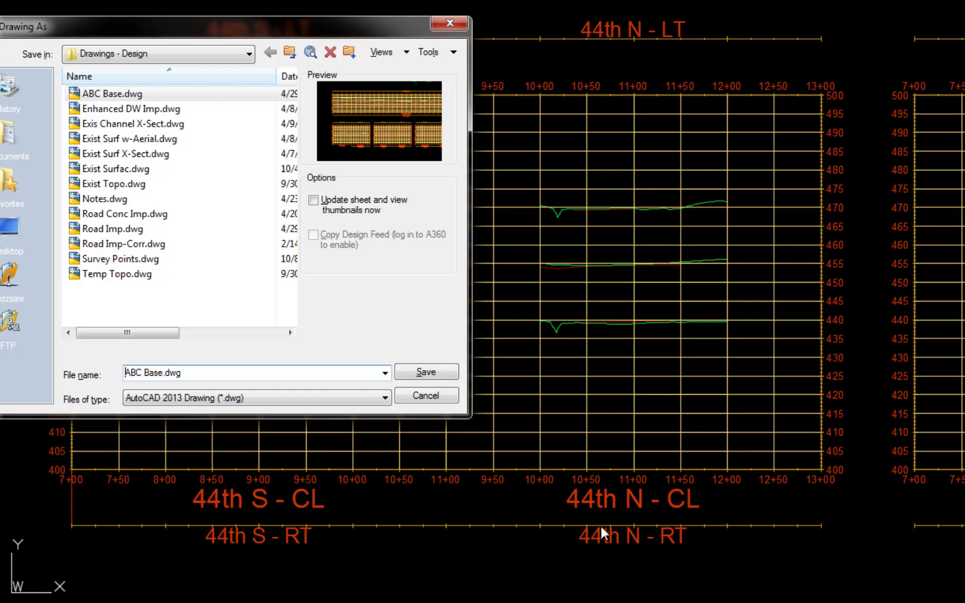
pyautogui.click(438, 372)
pyautogui.click(215, 269)
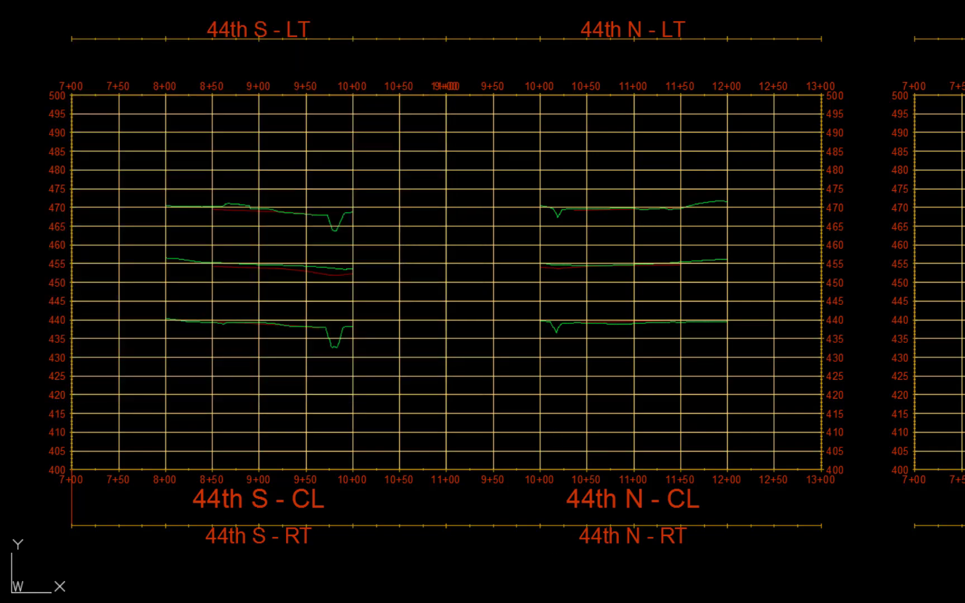